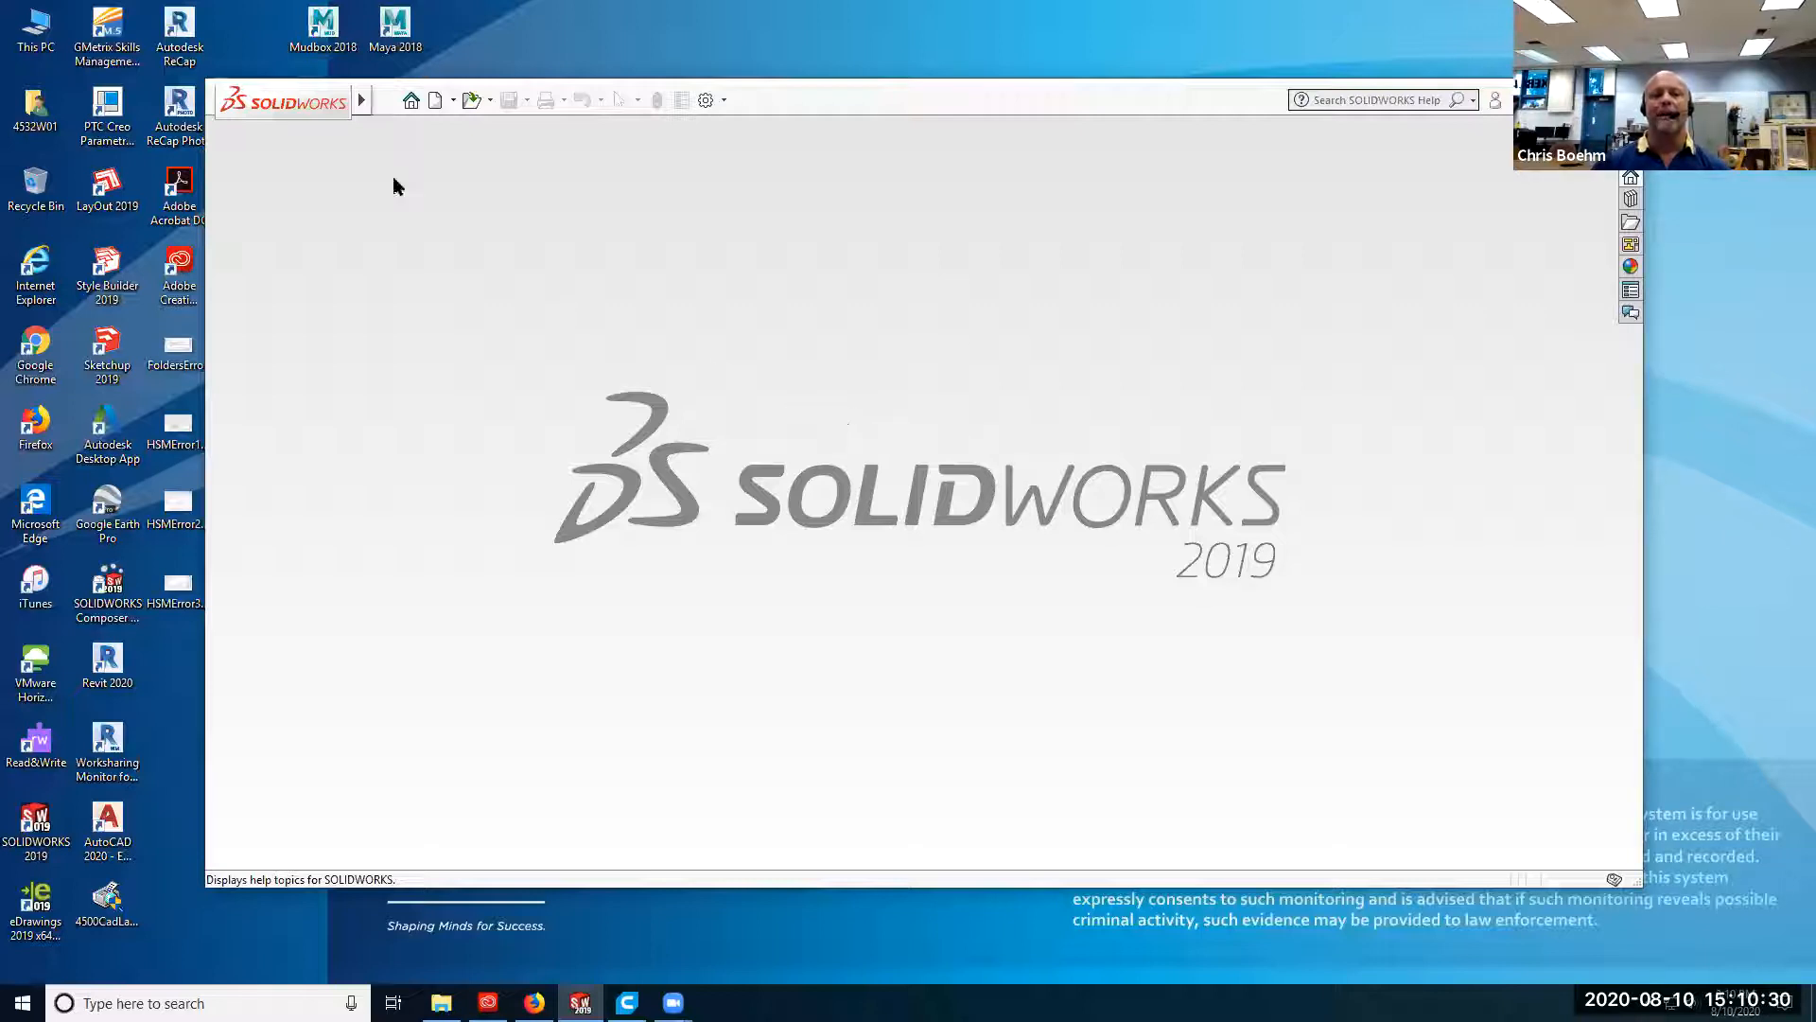
Open the part file Tony_Part_Chem.SLDPRT from the StudentWork folder on the Nas1-cadlab (J:) drive.
click(386, 101)
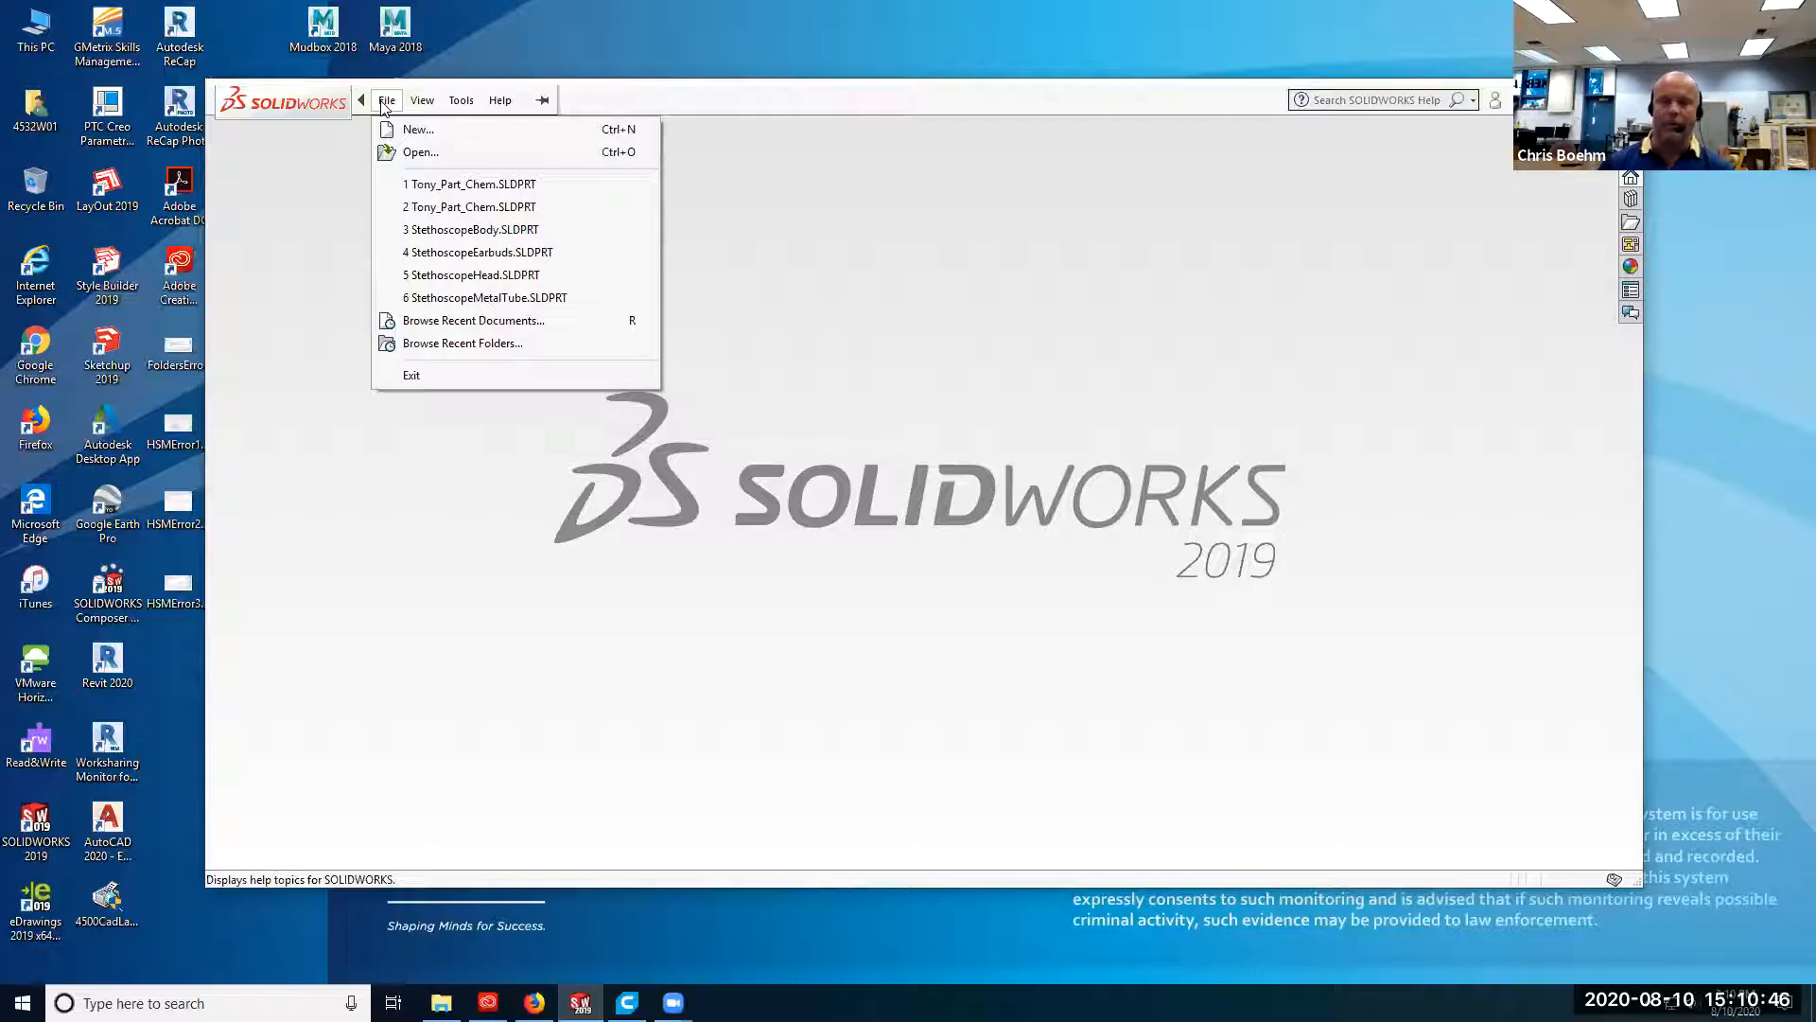
click(451, 154)
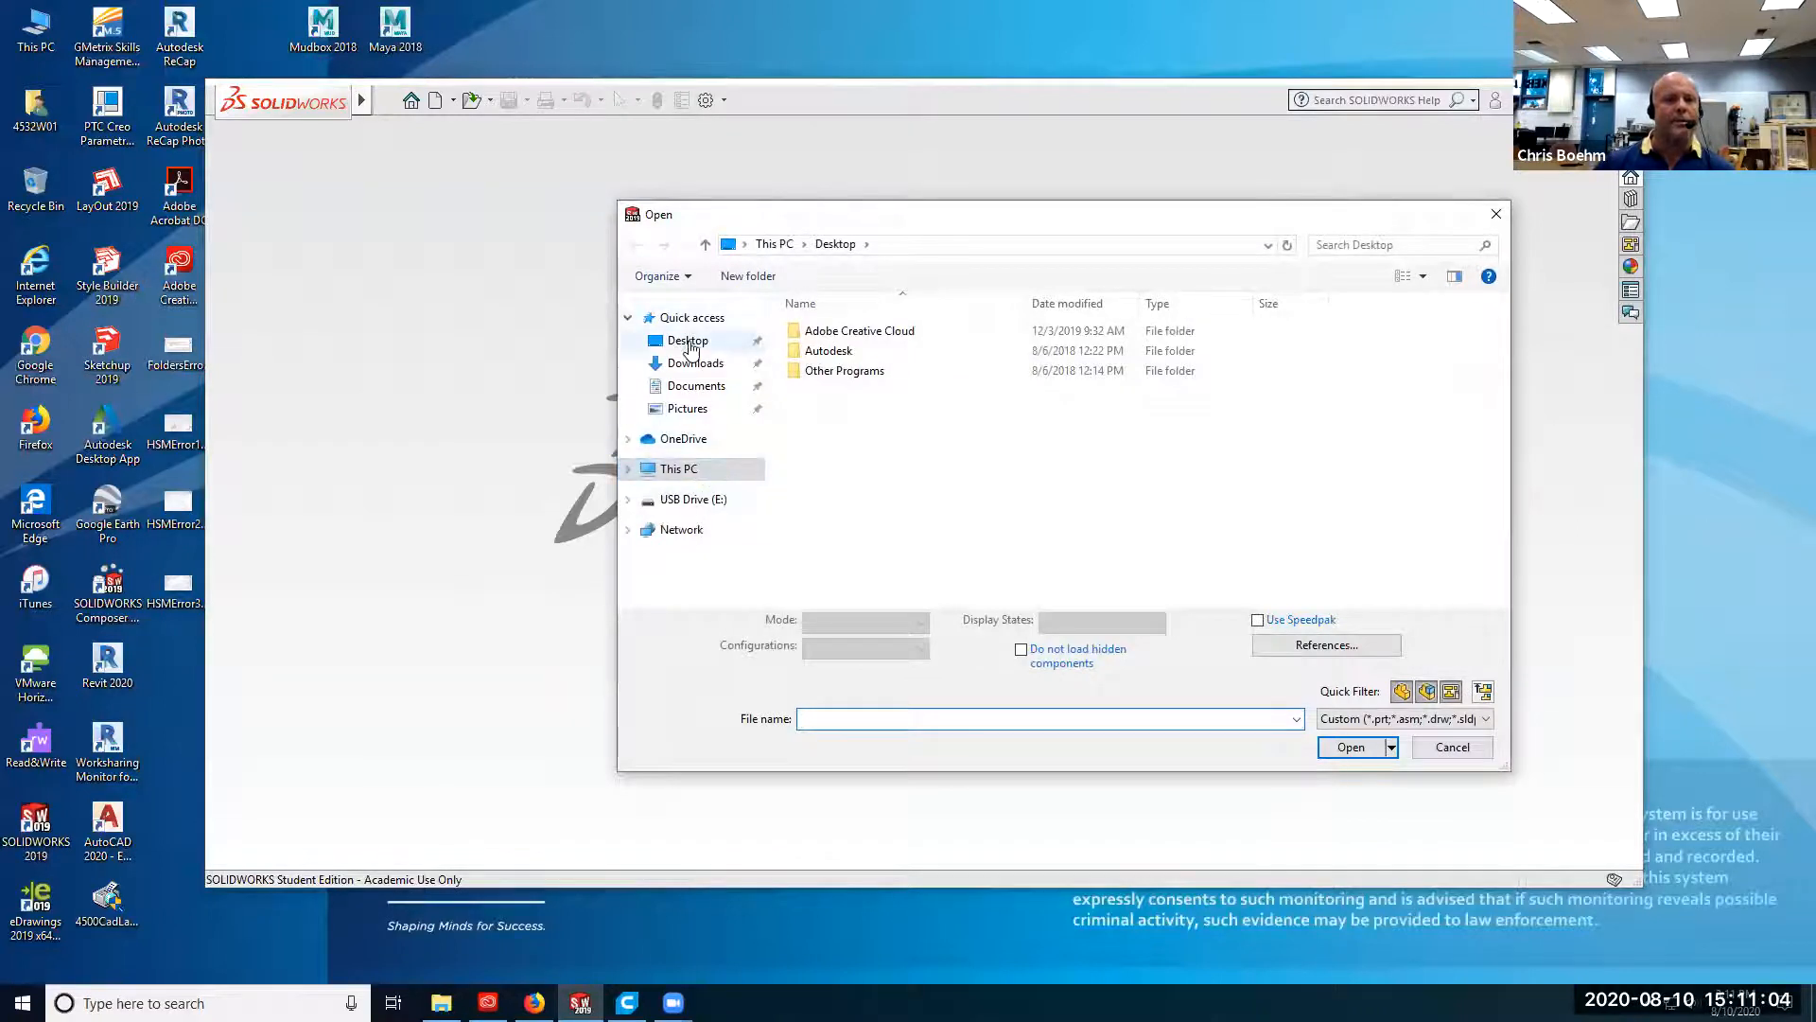
click(694, 470)
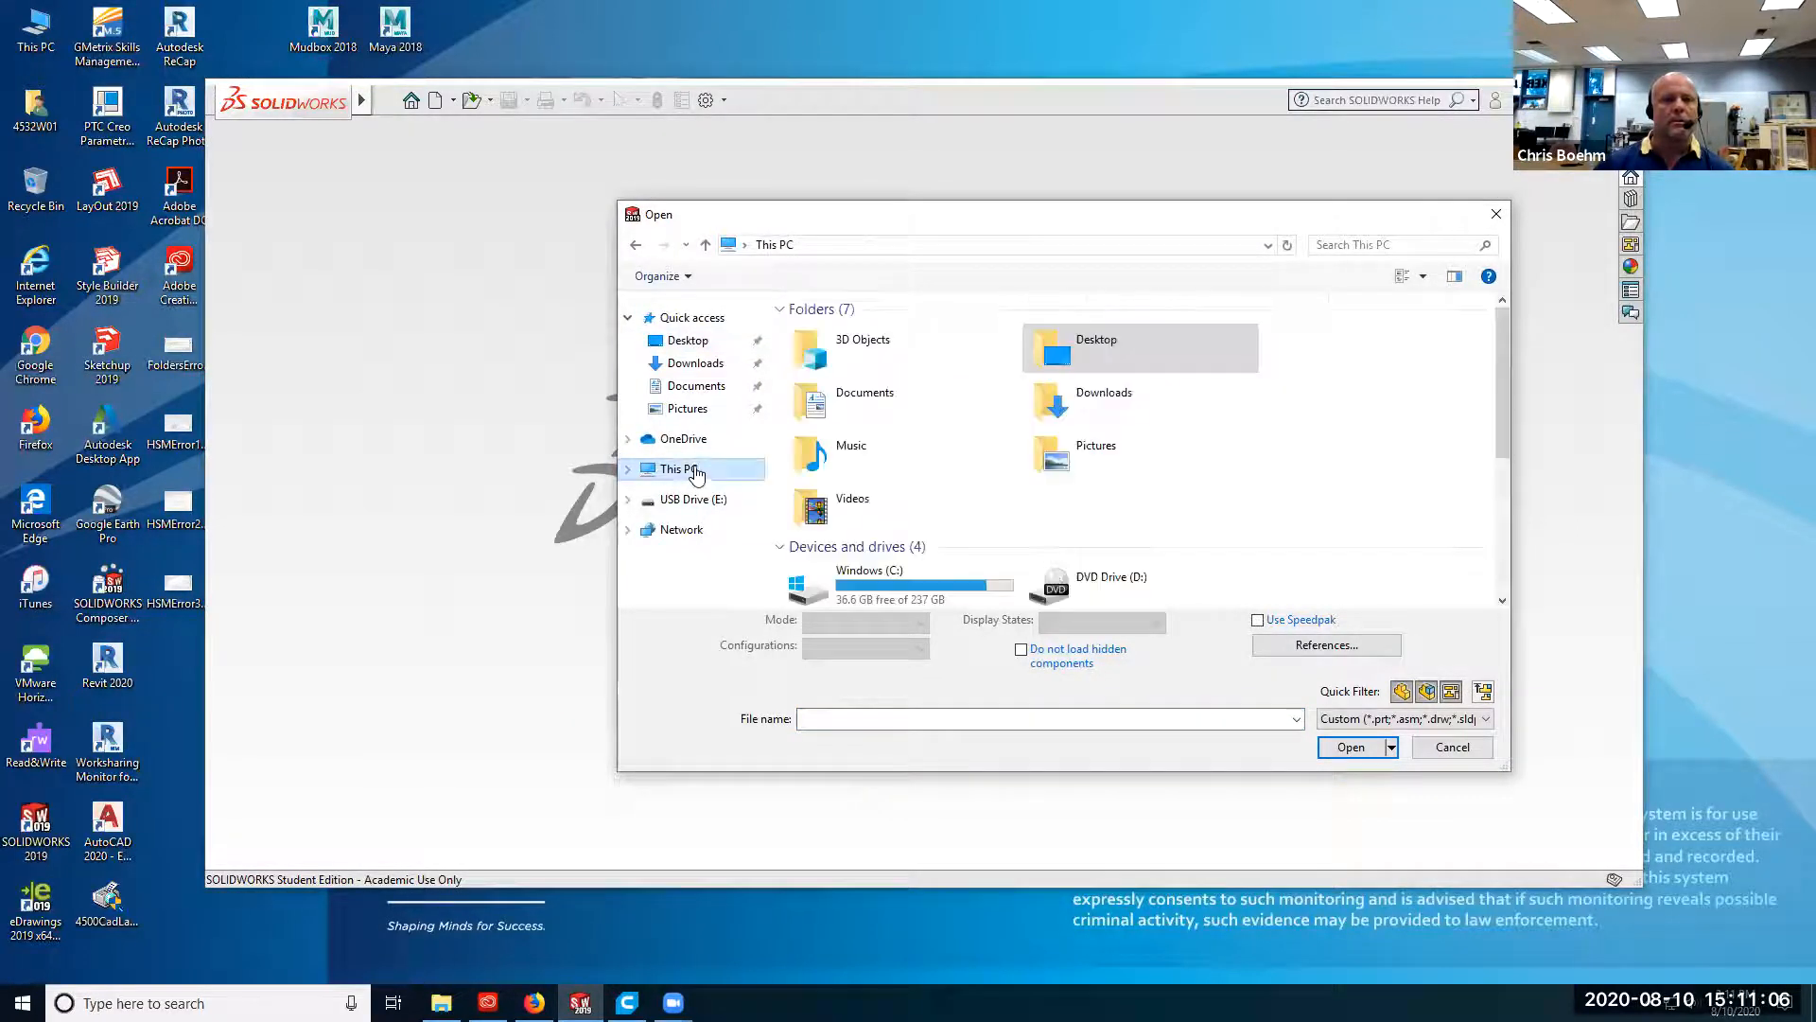
scroll(1088, 397, down, 5)
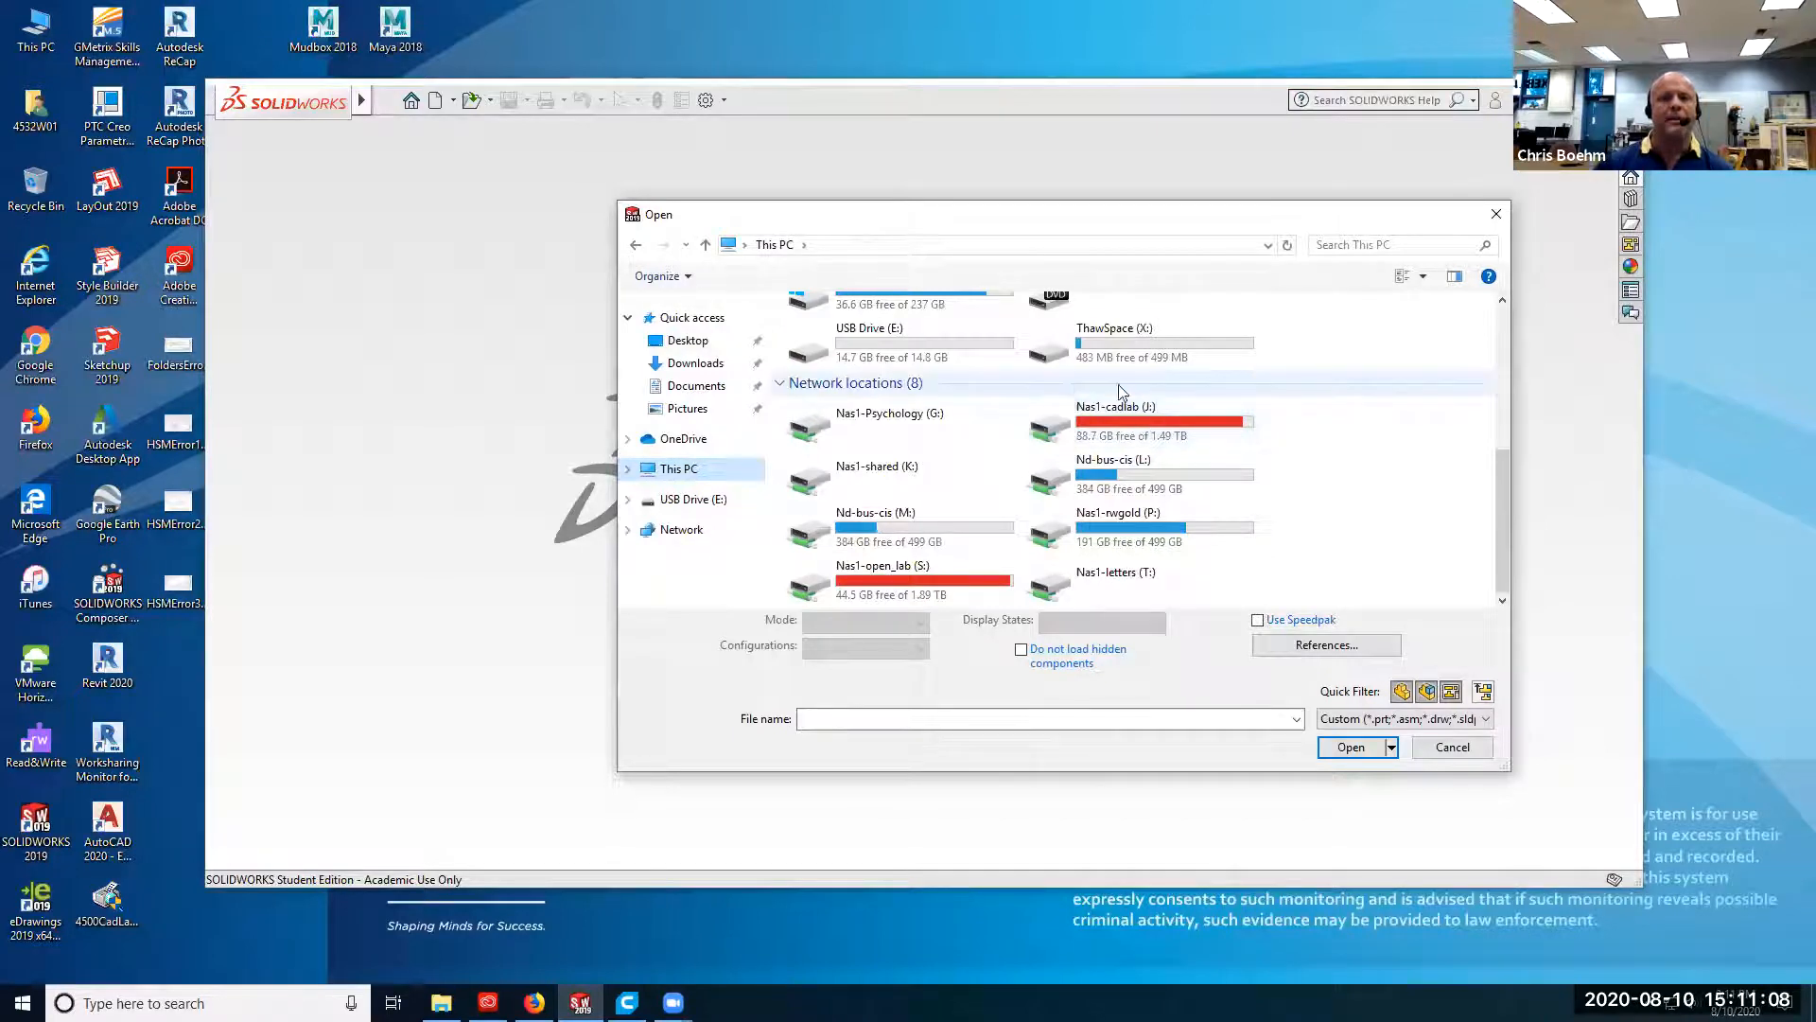
double_click(1135, 426)
double_click(916, 592)
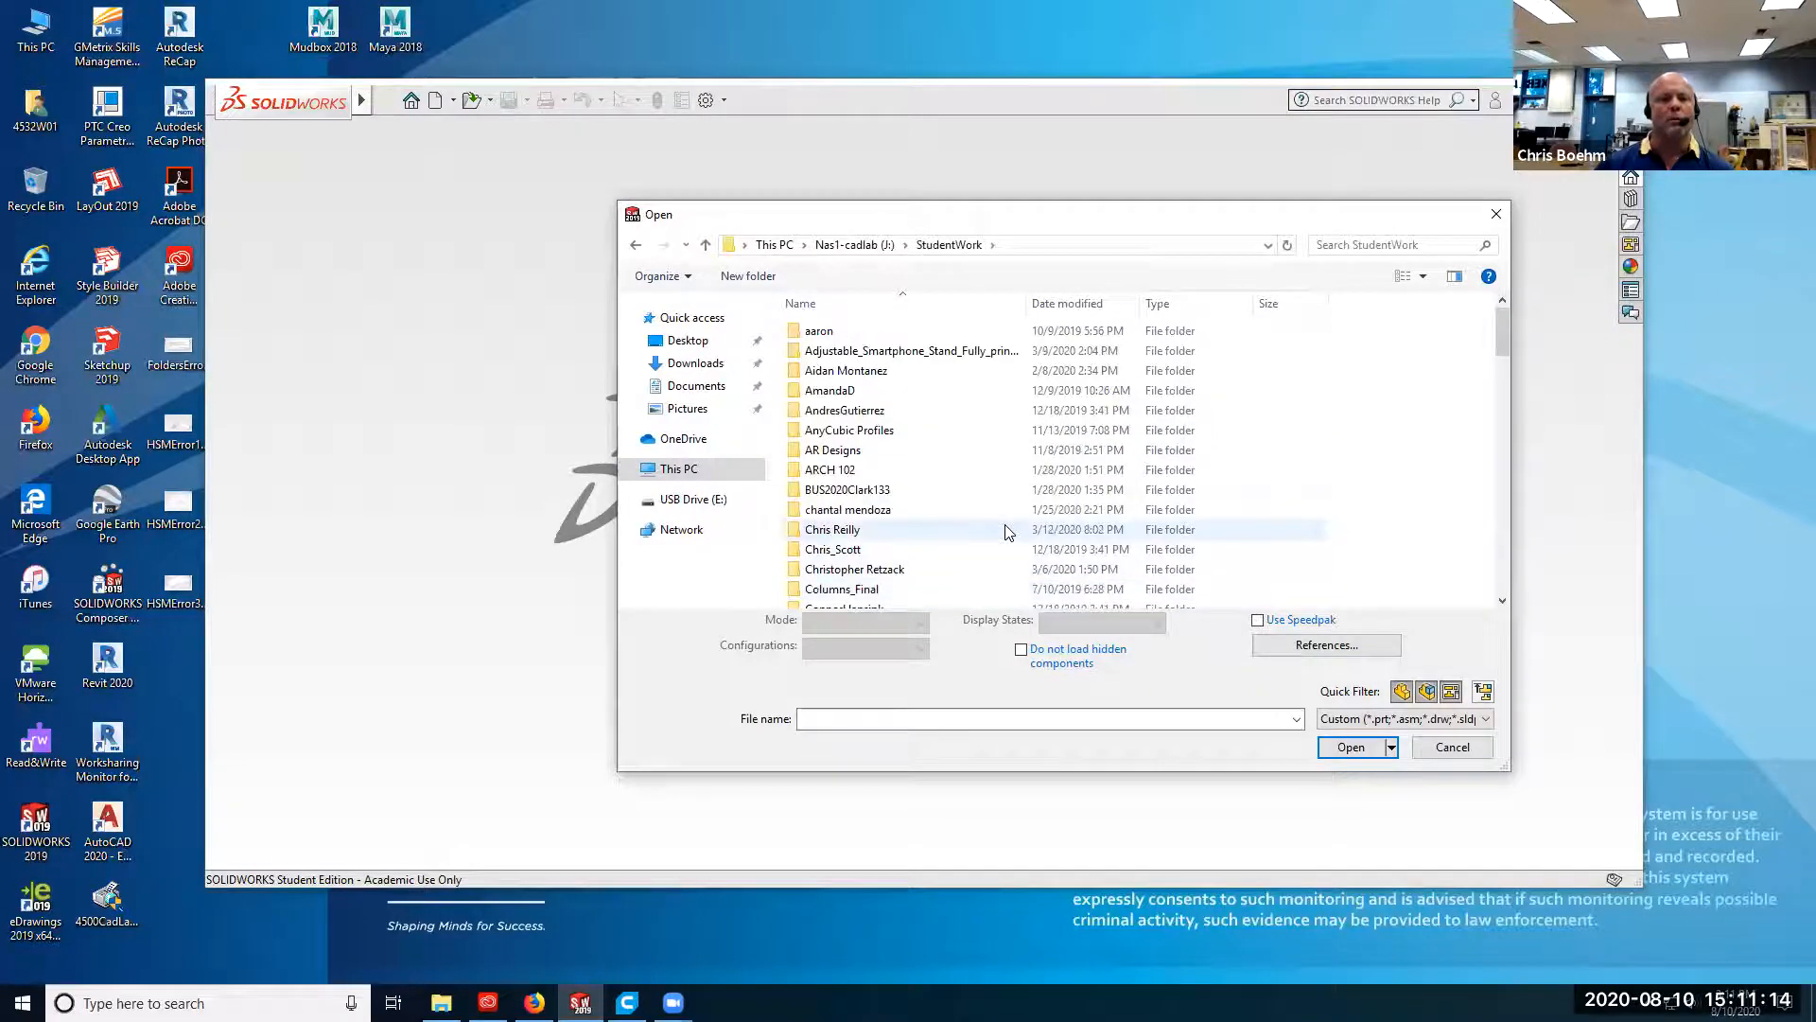
scroll(1009, 532, down, 12)
scroll(1007, 526, down, 12)
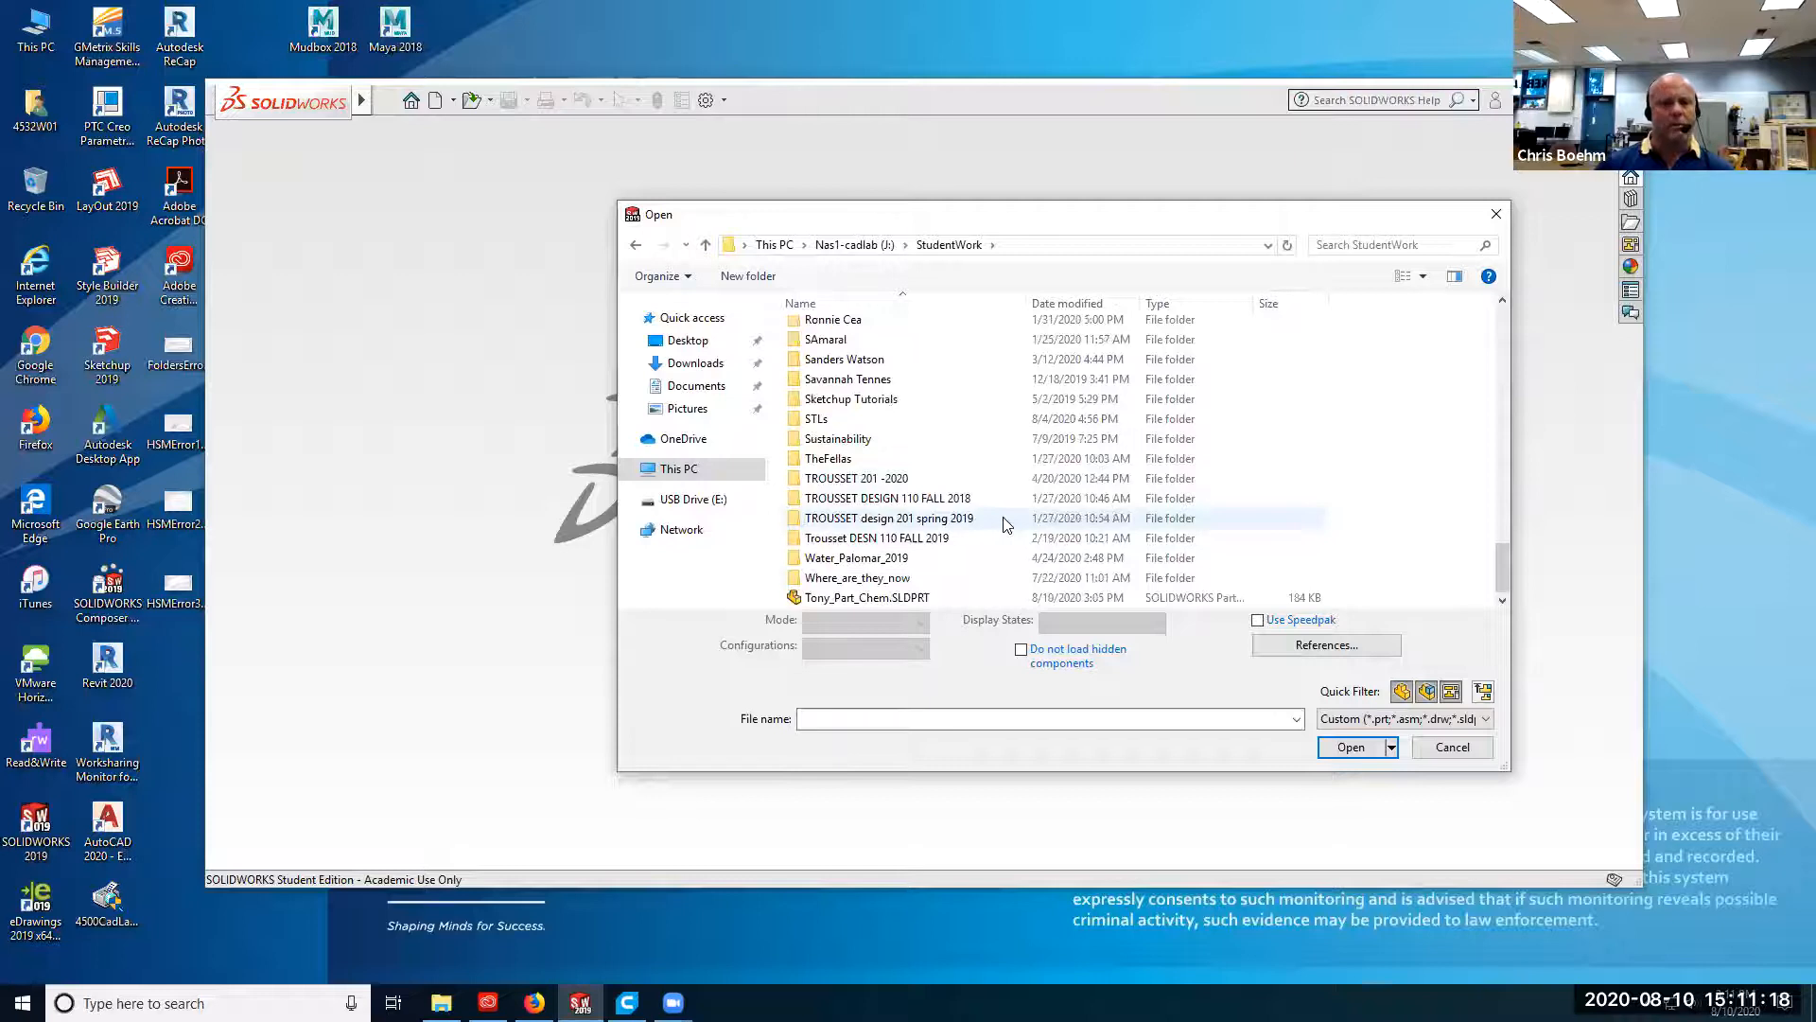
click(946, 596)
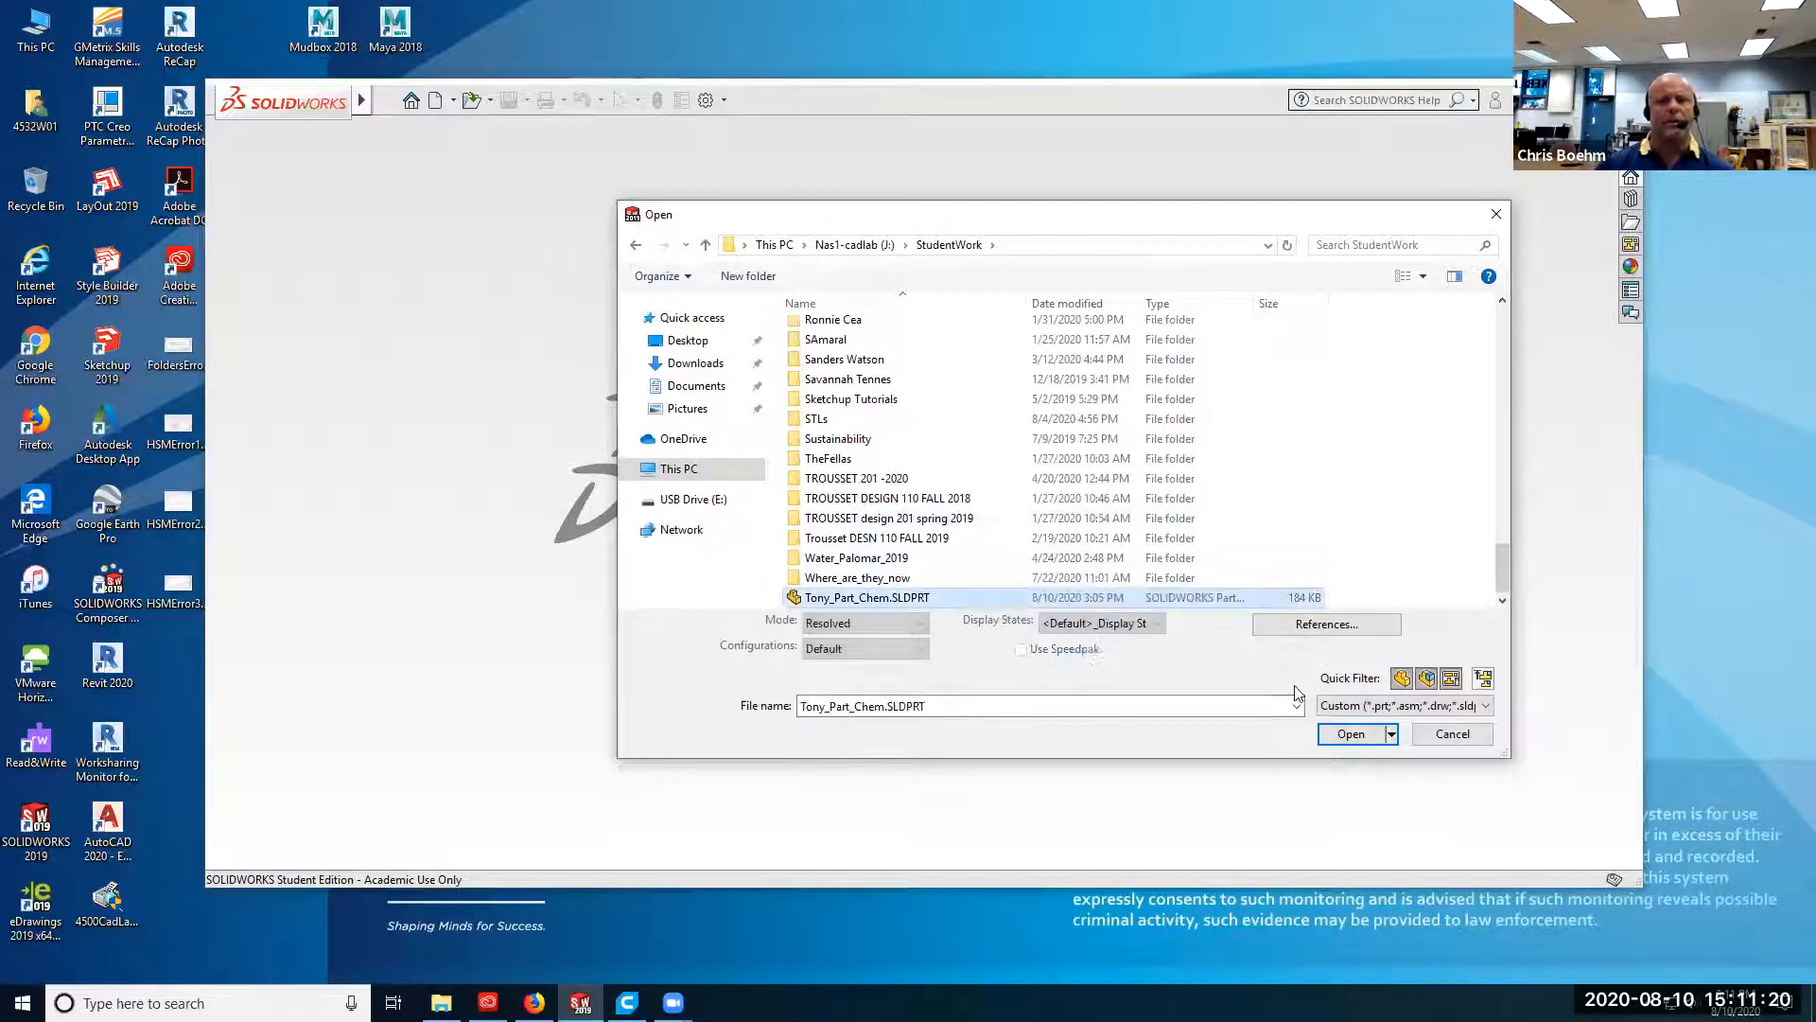
click(1353, 735)
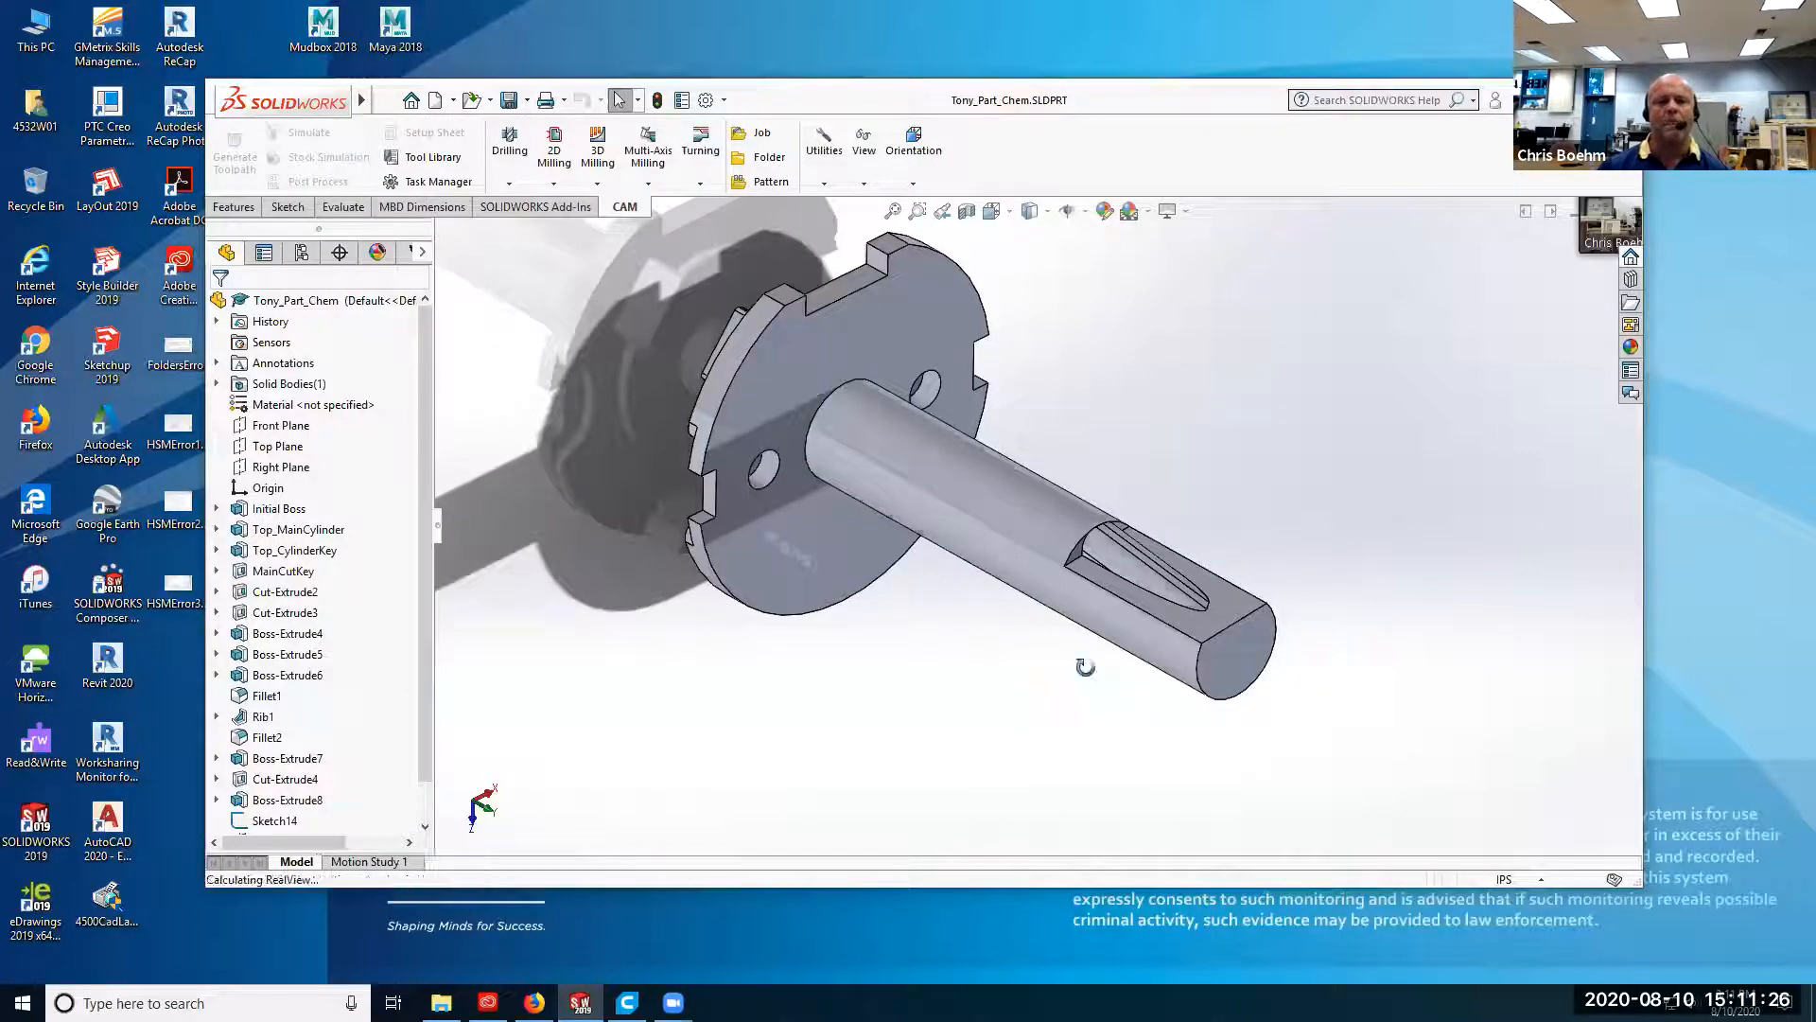
Examine the part's long shaft, its slot and the notched round base from several sides.
middle_drag(1085, 667, 962, 662)
drag(845, 568, 886, 711)
middle_drag(915, 606, 948, 547)
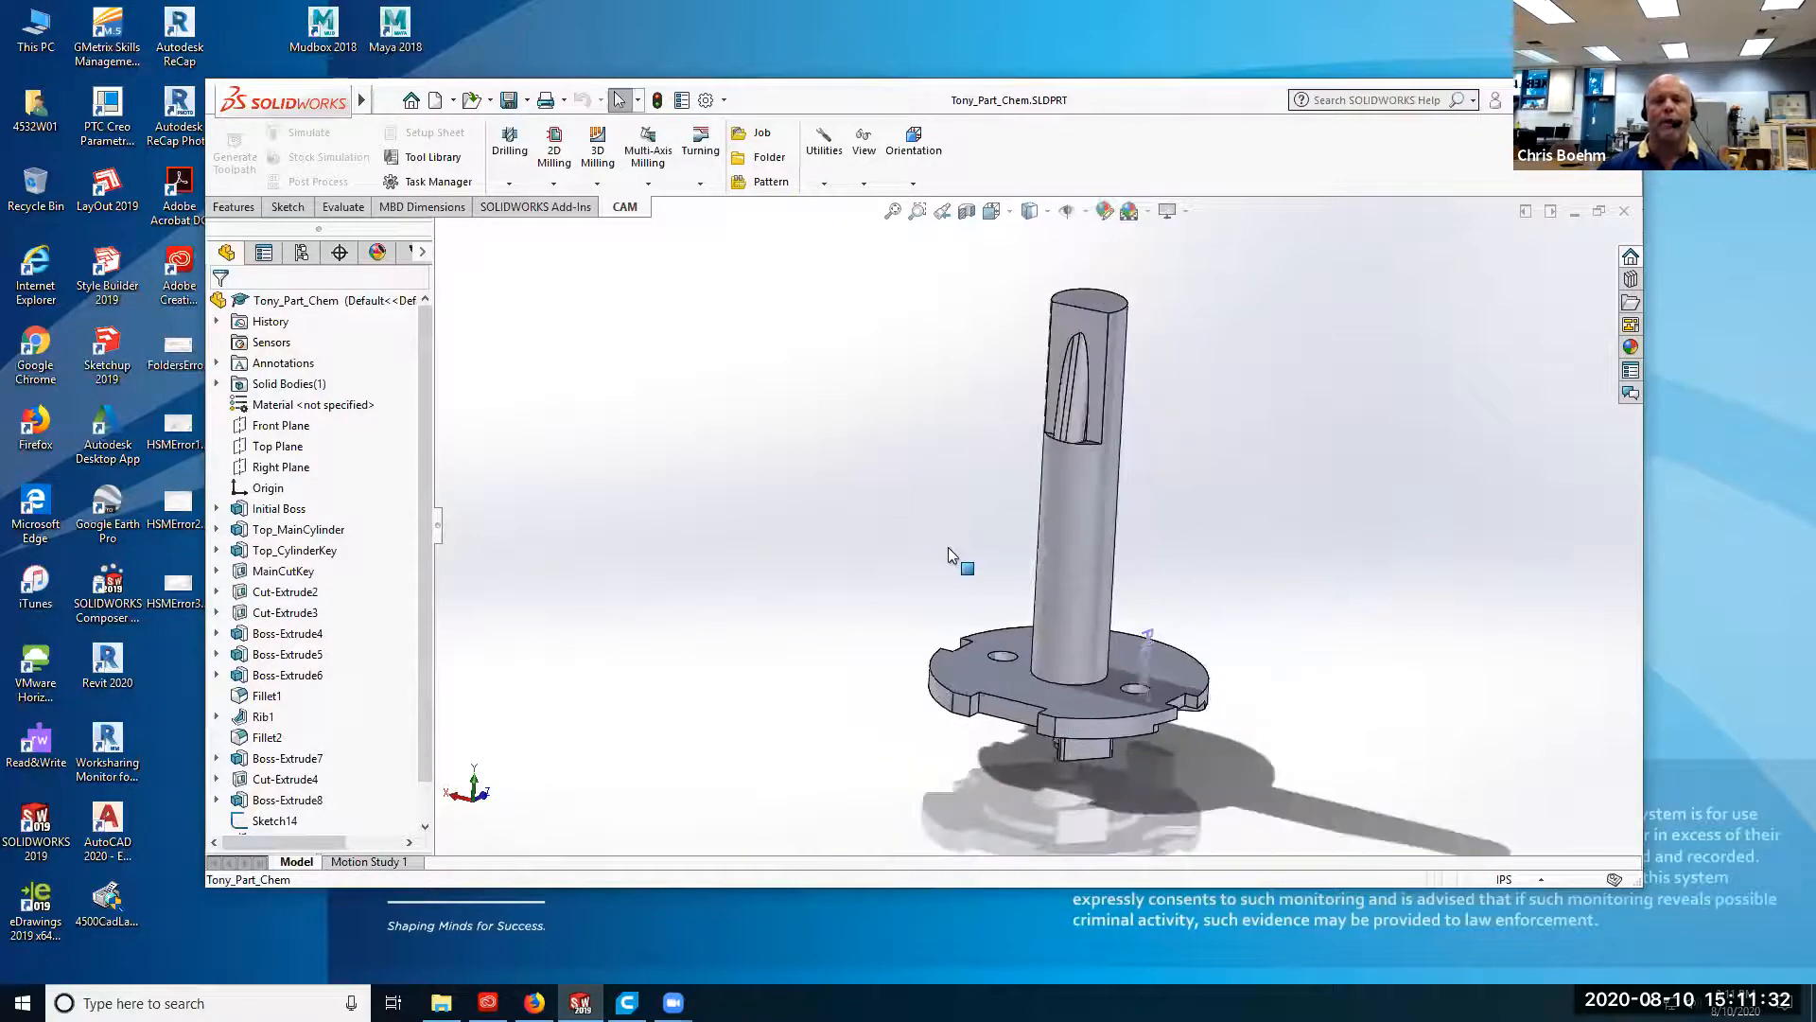
mouse_move(1048, 594)
middle_down()
mouse_move(994, 568)
mouse_move(1029, 565)
middle_up()
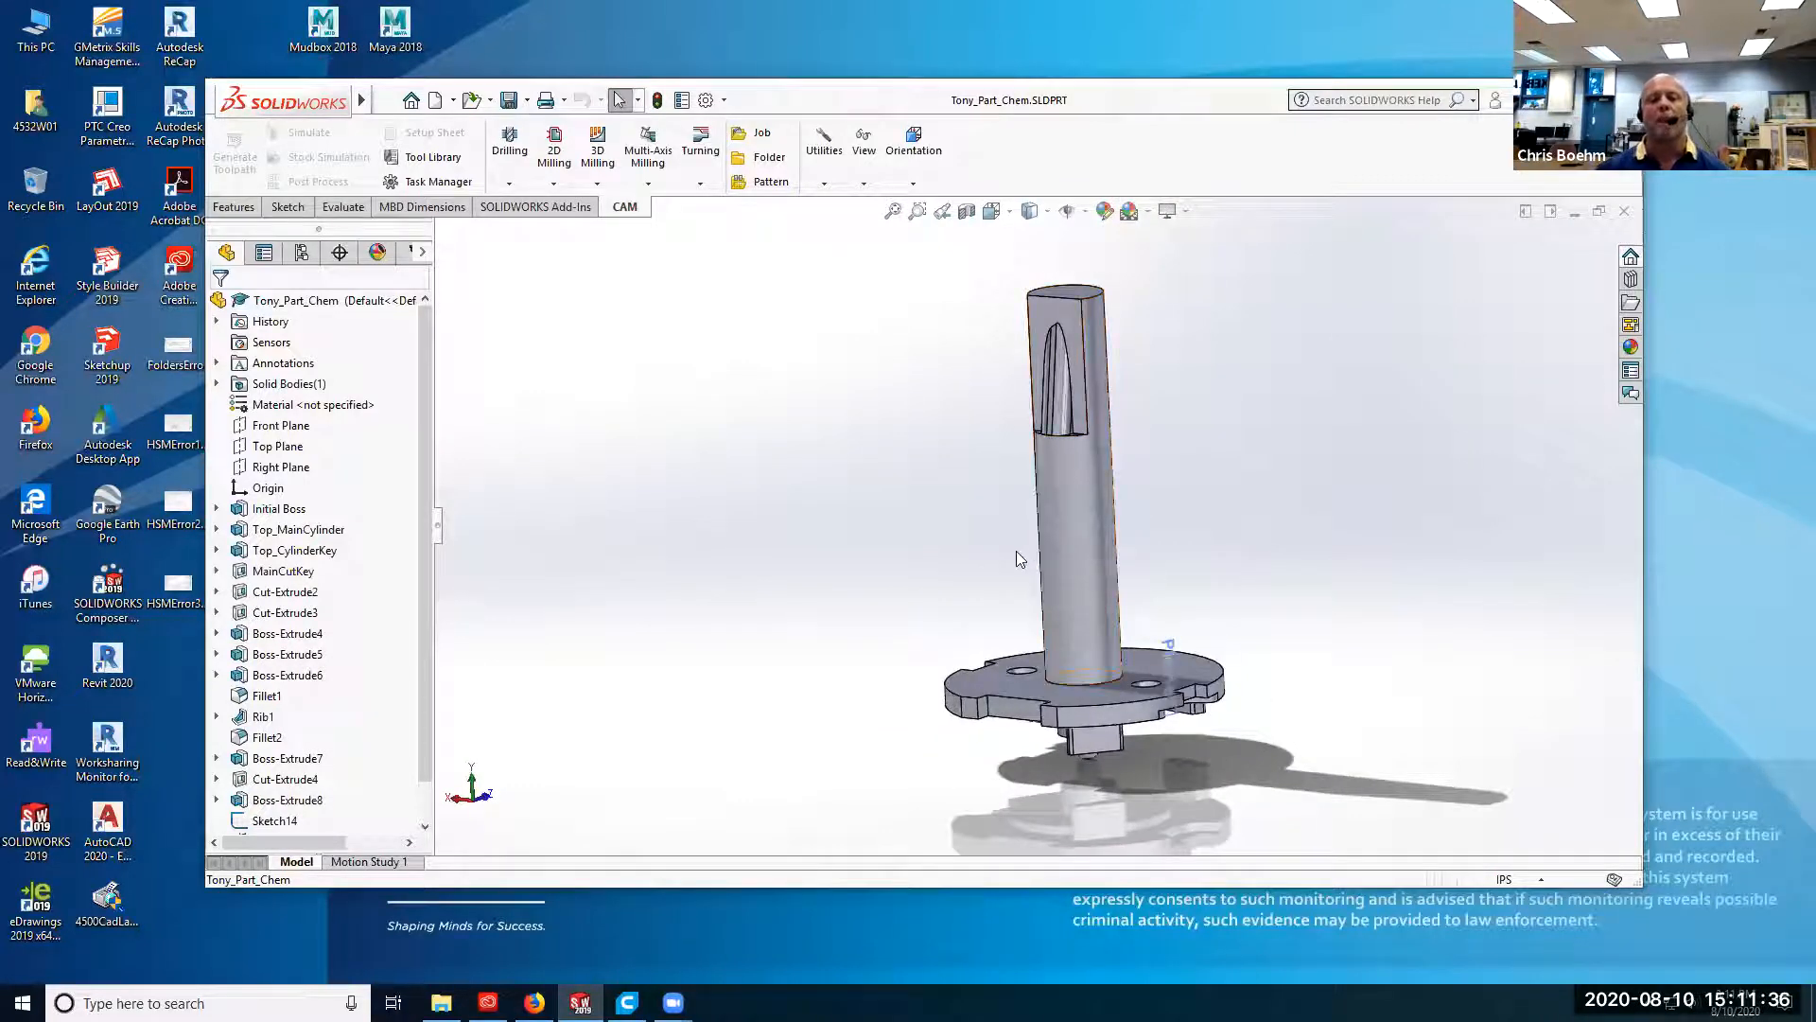
middle_drag(1018, 561, 1218, 549)
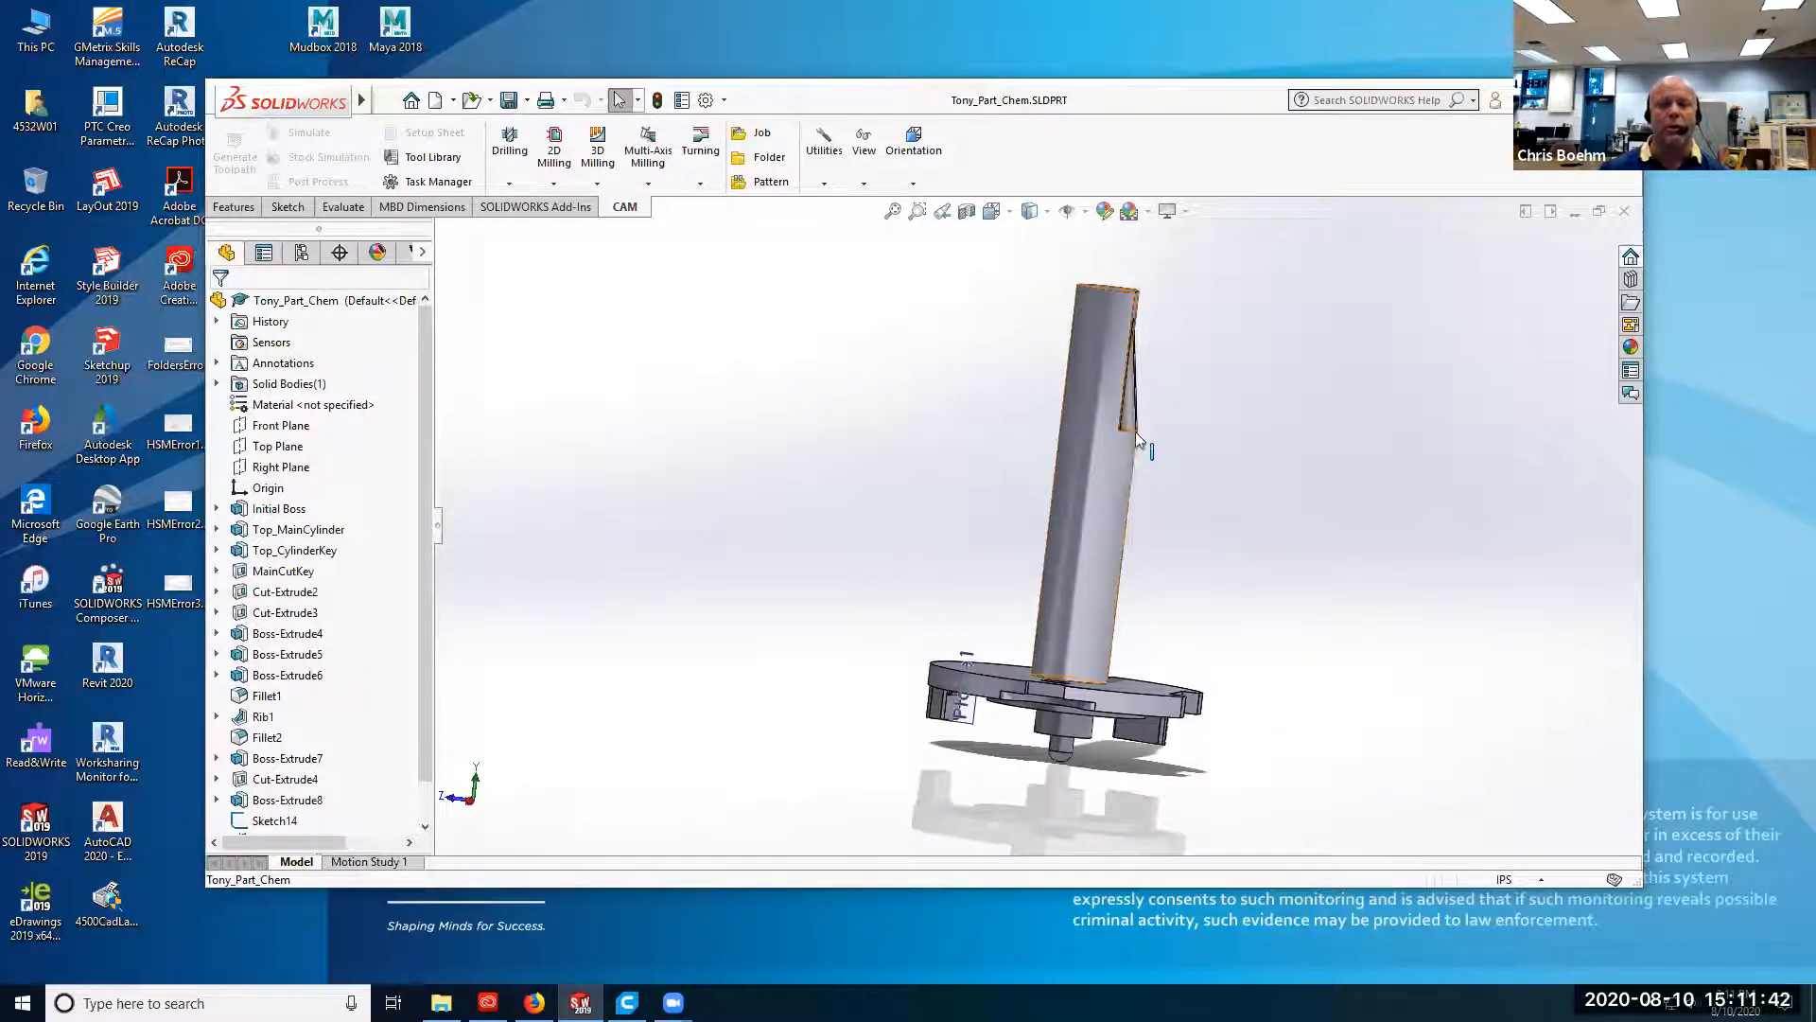
middle_drag(982, 535, 1119, 596)
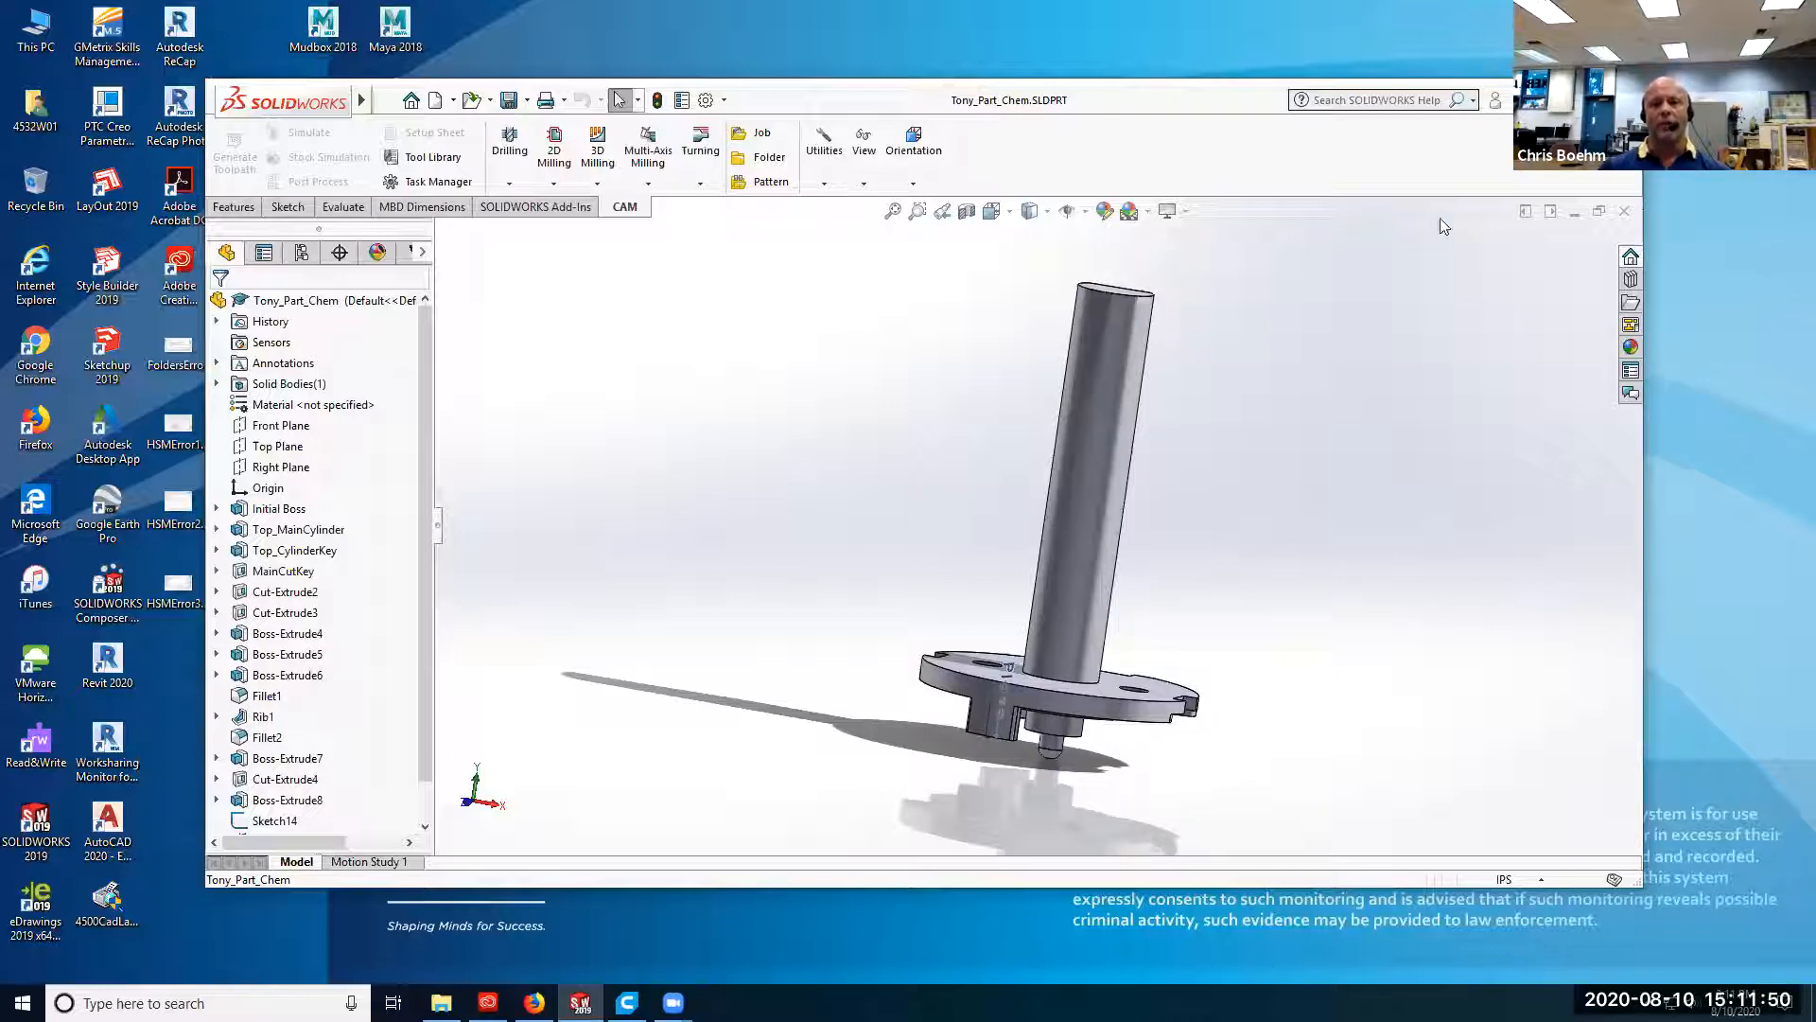
Maximize the window and export the part as Tony_Part_Chem.STL in STL format to the StudentWork folder.
click(1595, 100)
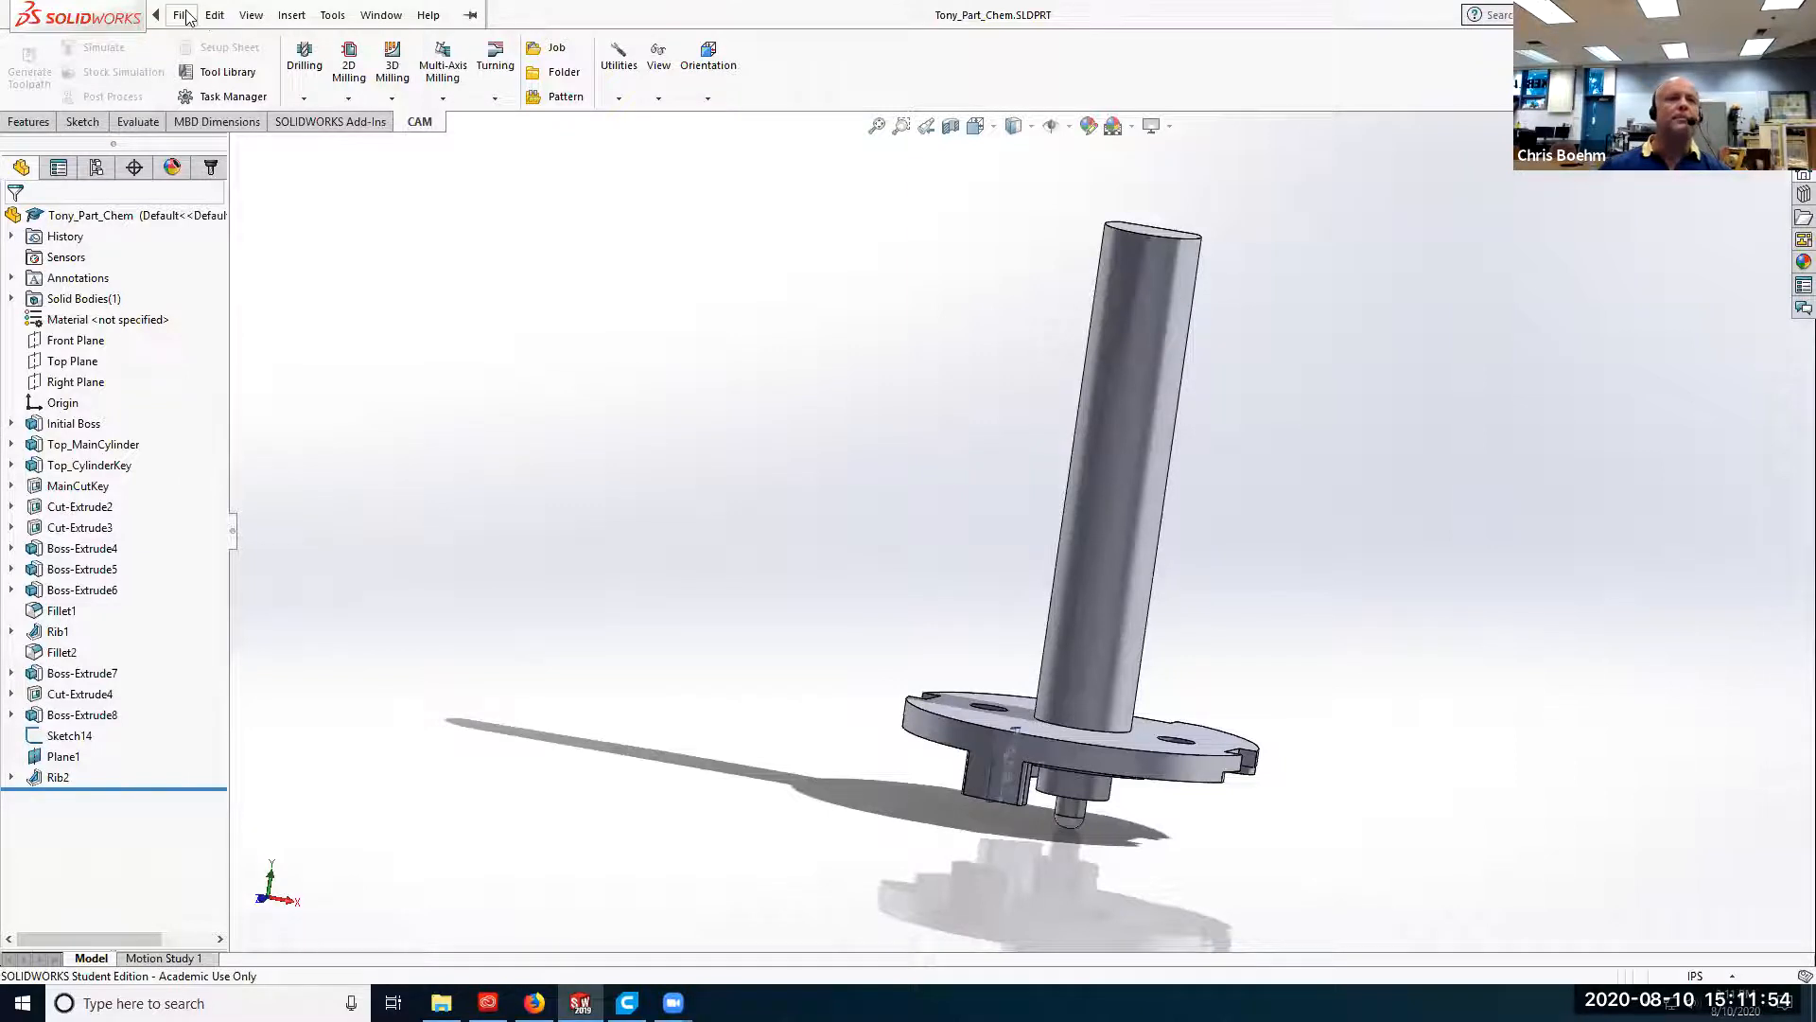
click(183, 16)
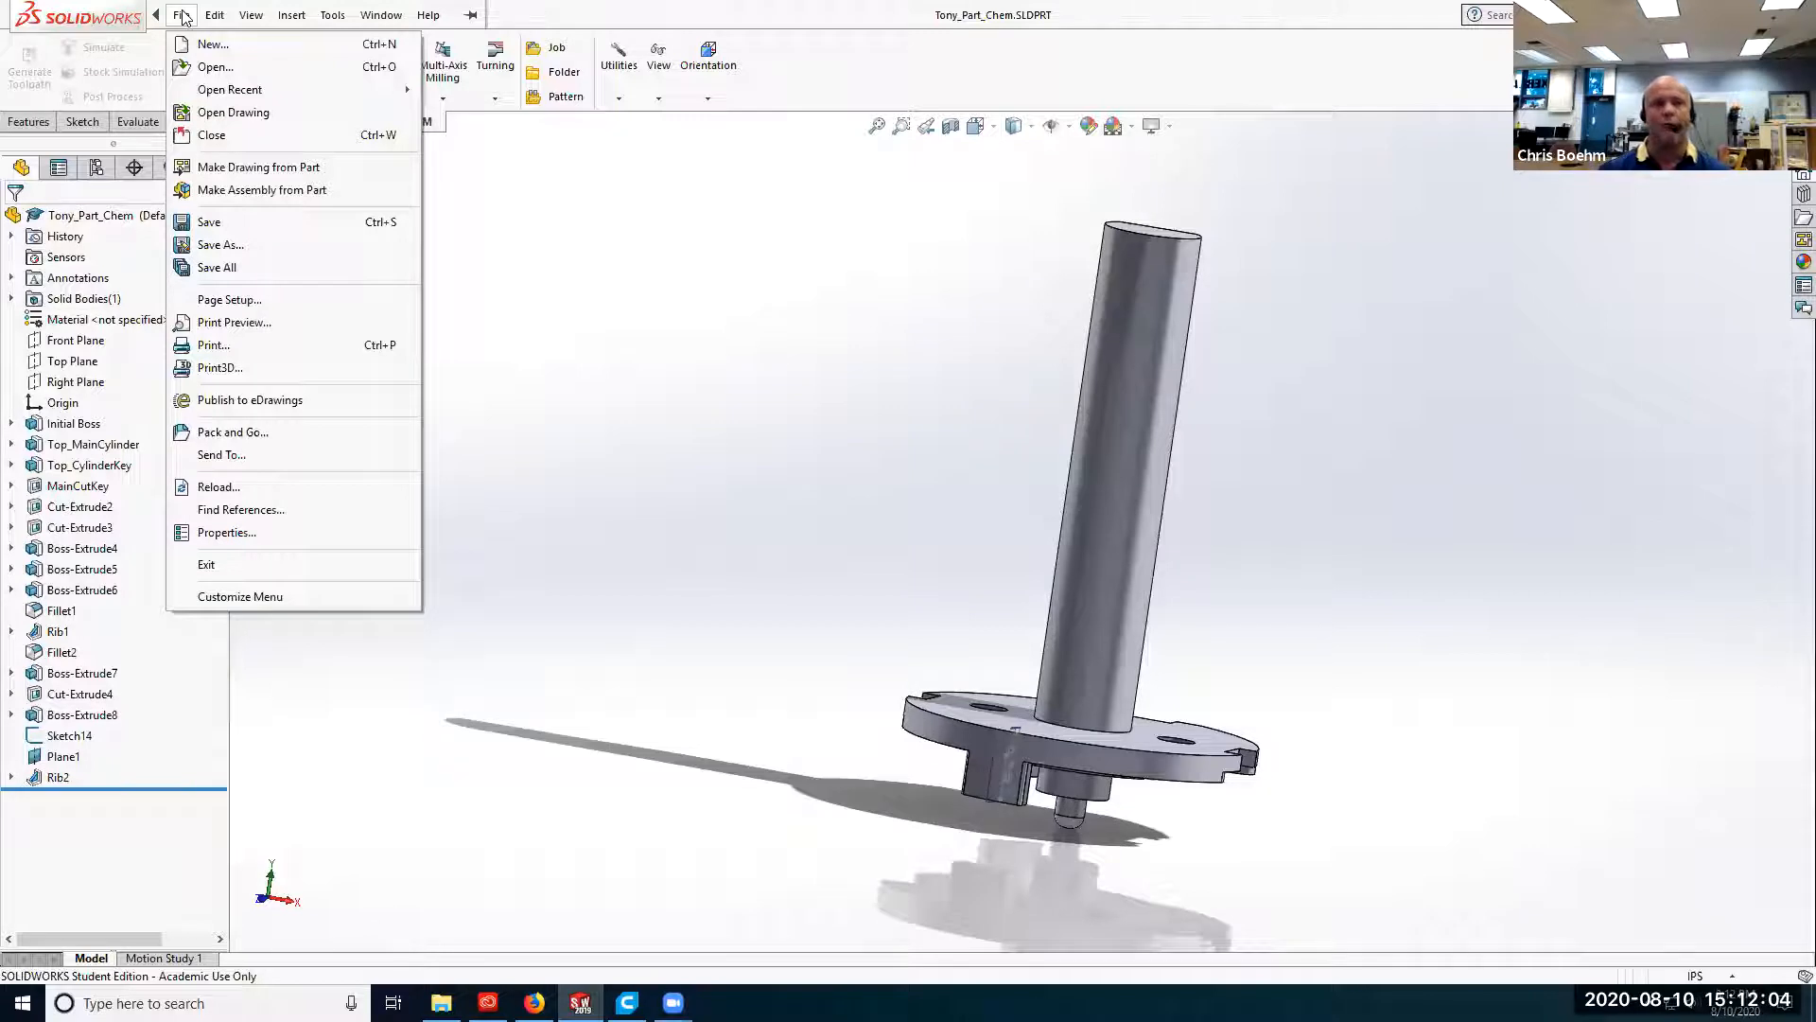
click(229, 248)
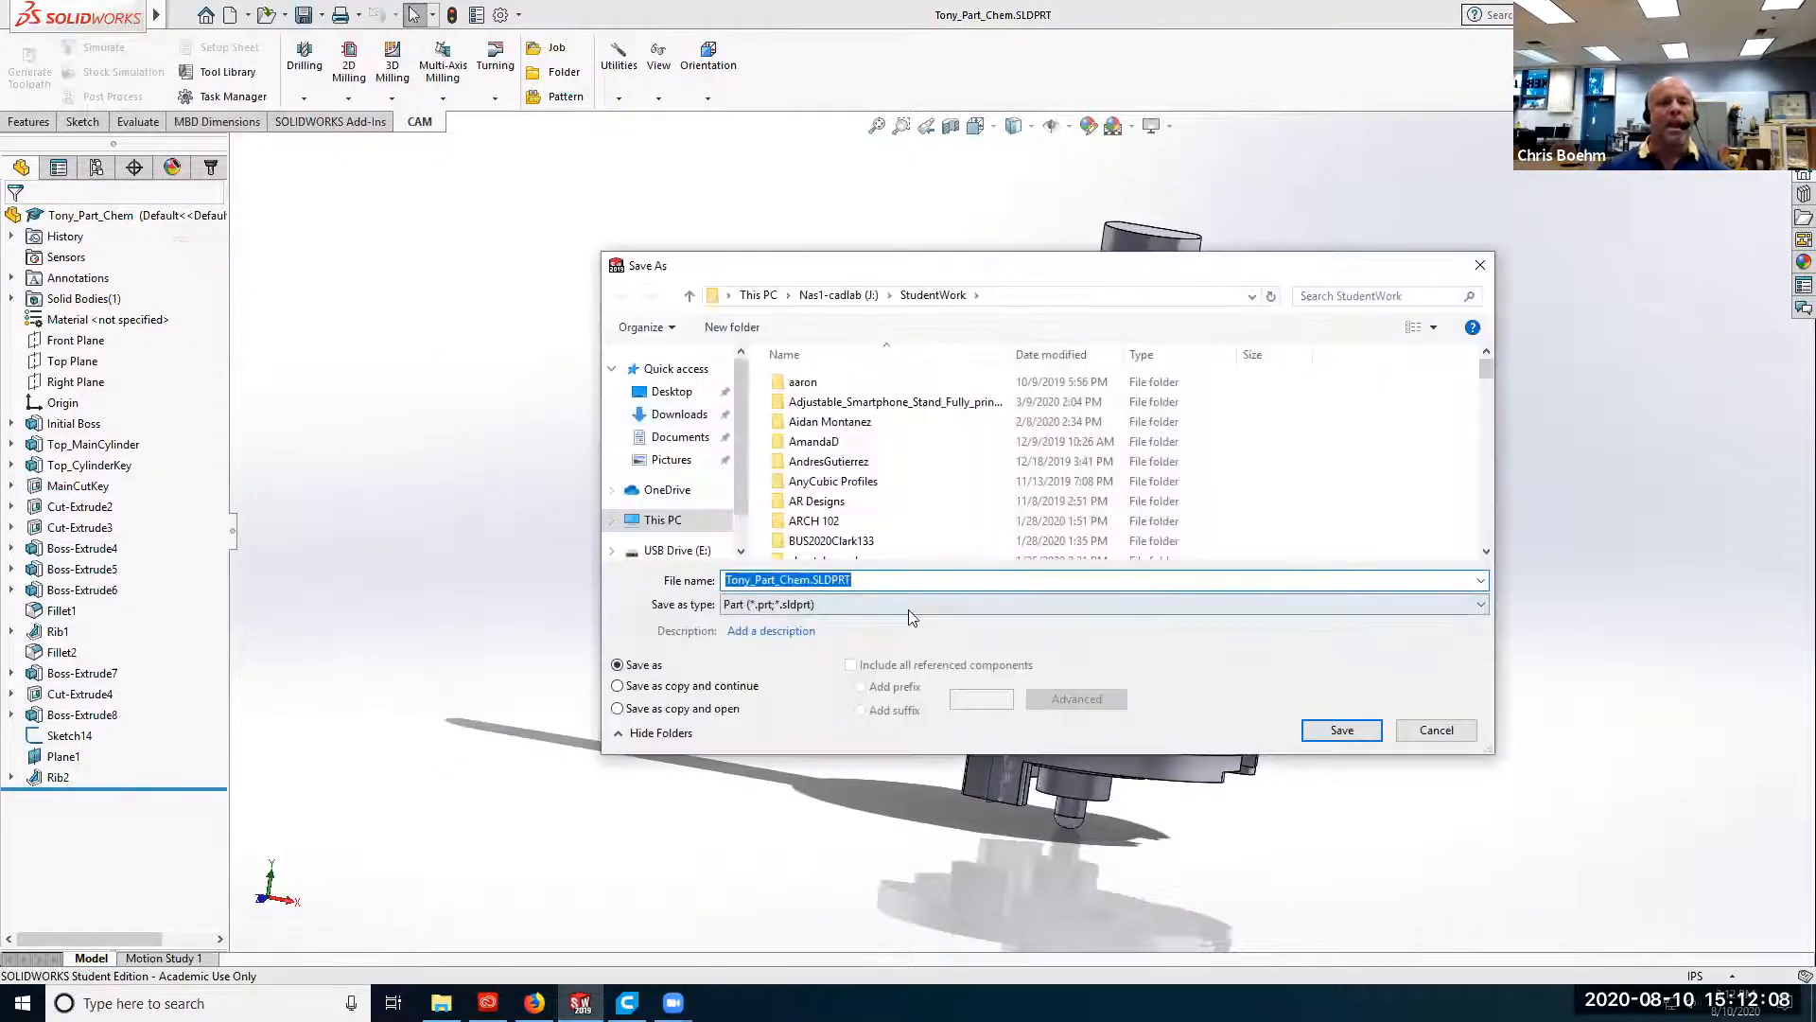
click(912, 608)
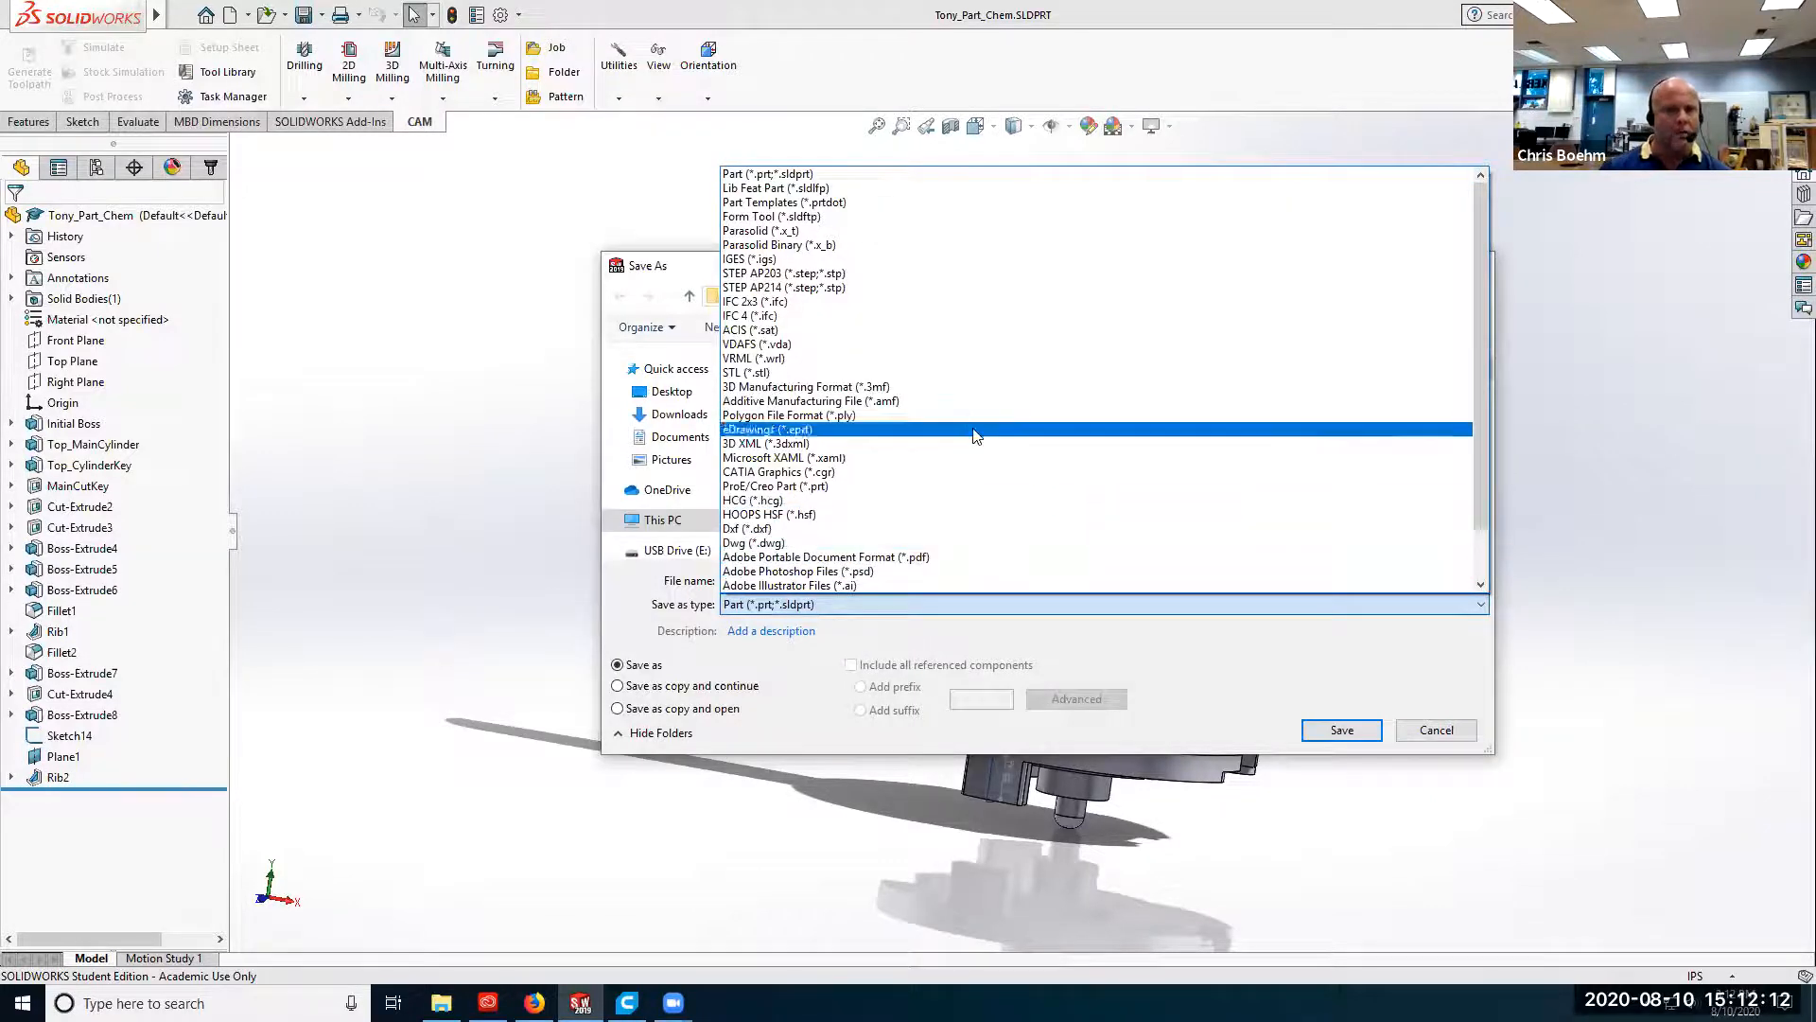
click(776, 373)
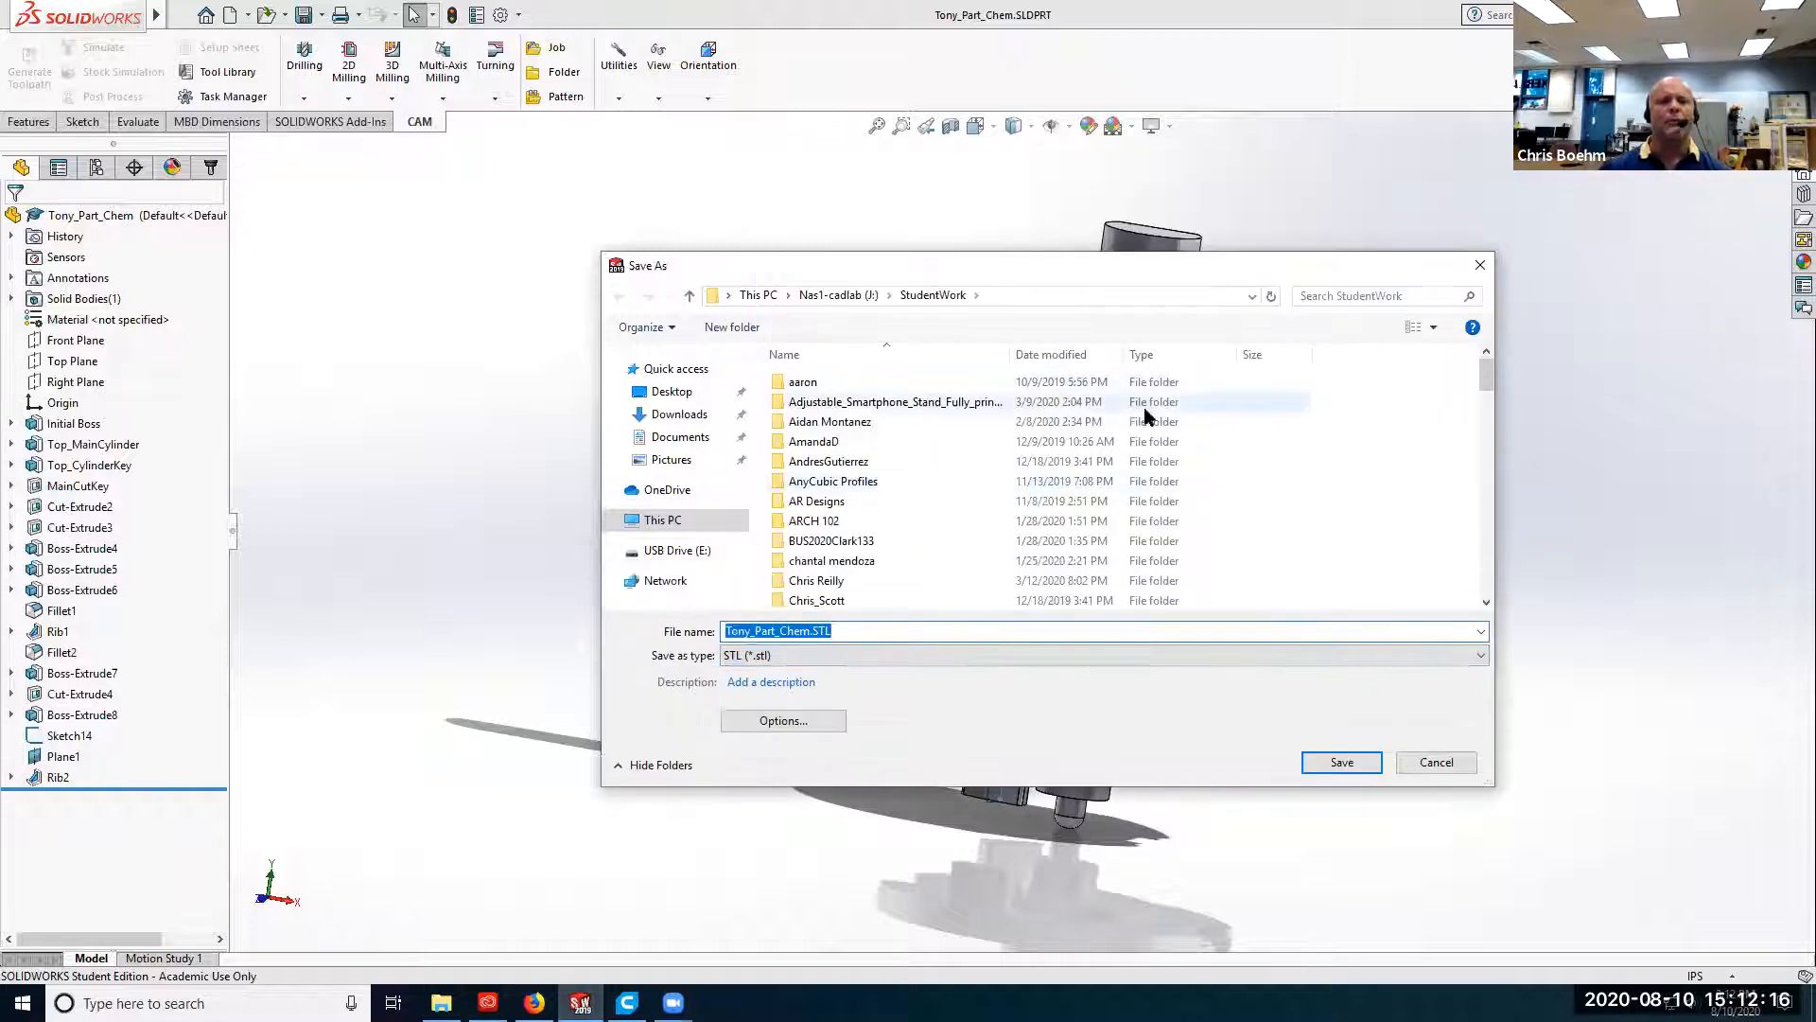
click(1341, 762)
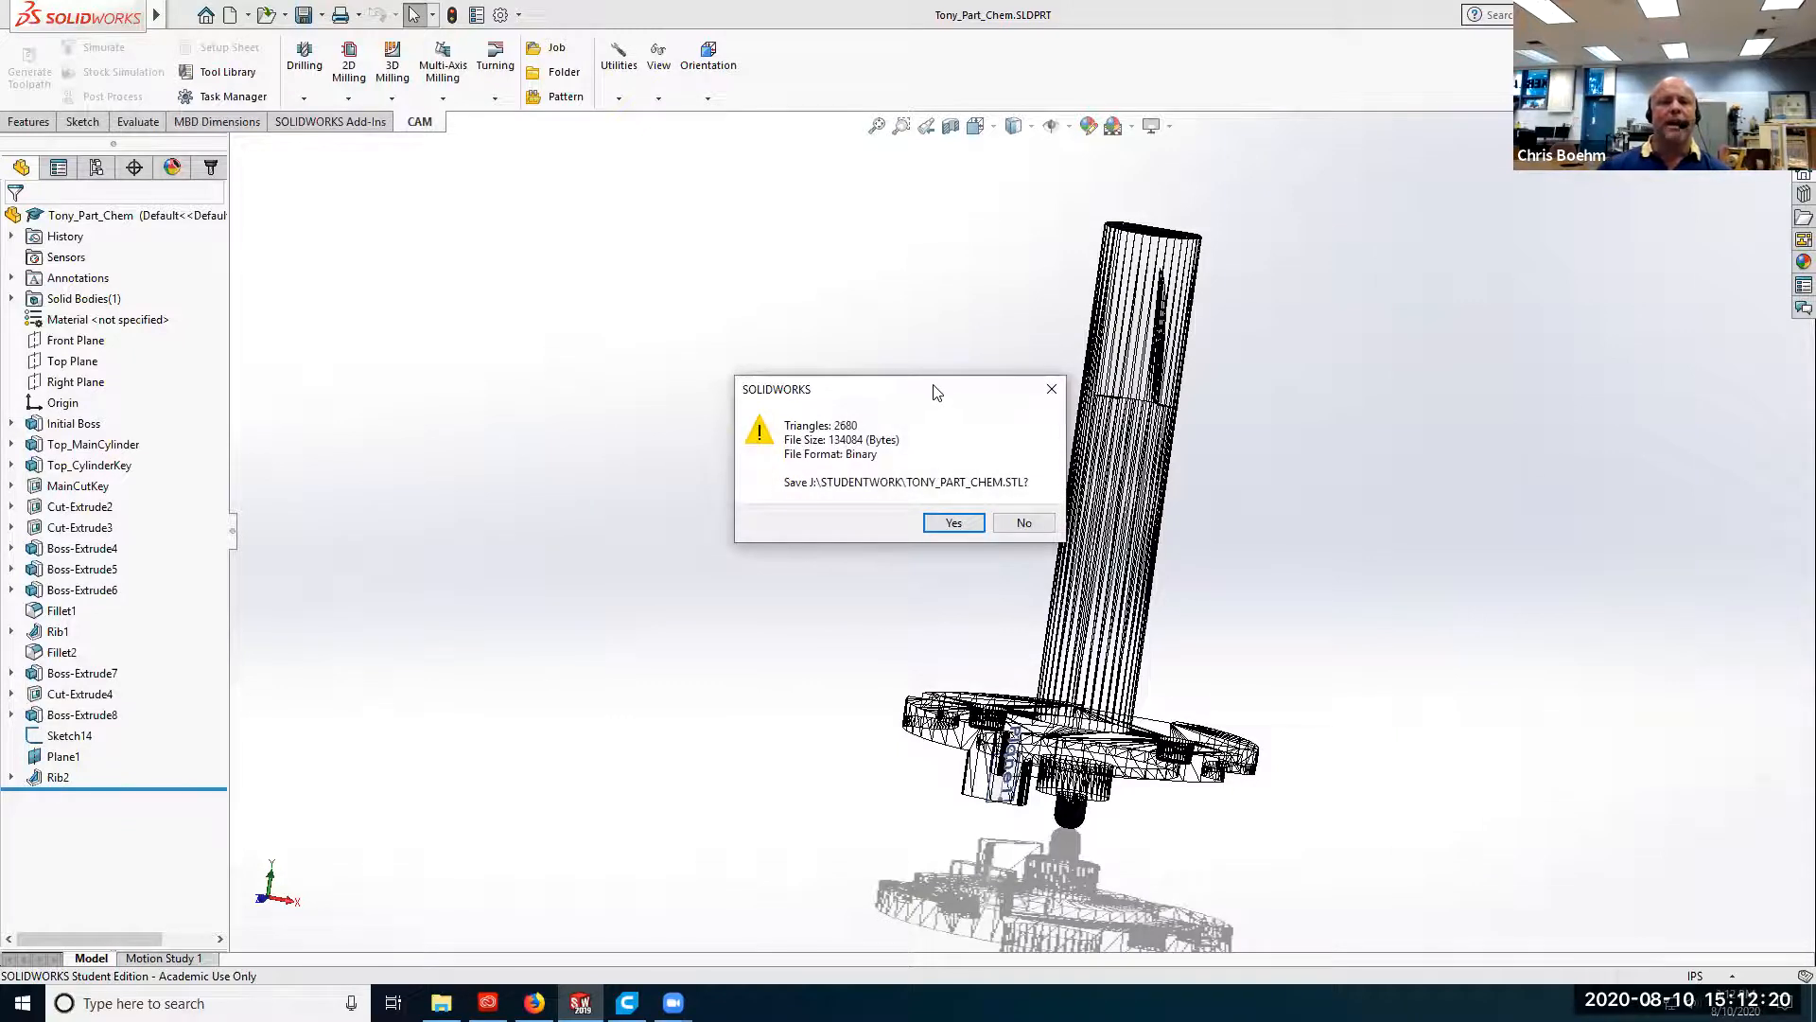
drag(933, 386, 625, 406)
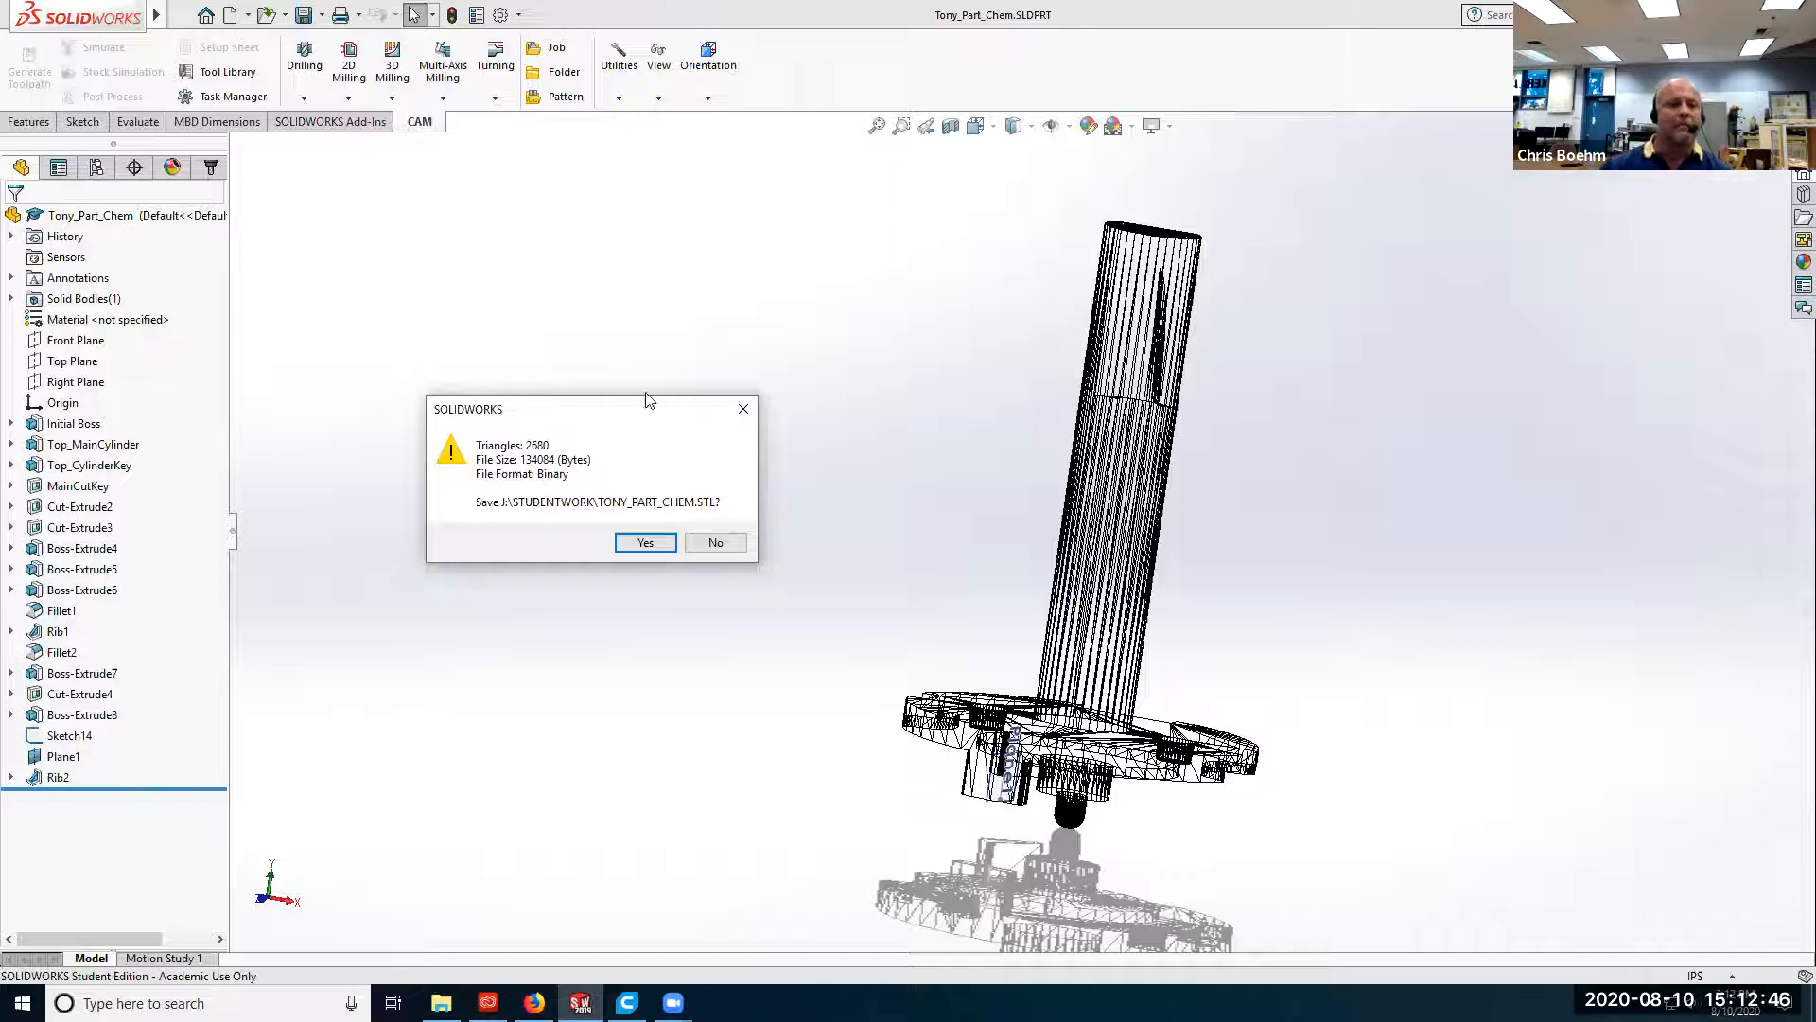
drag(573, 409, 769, 399)
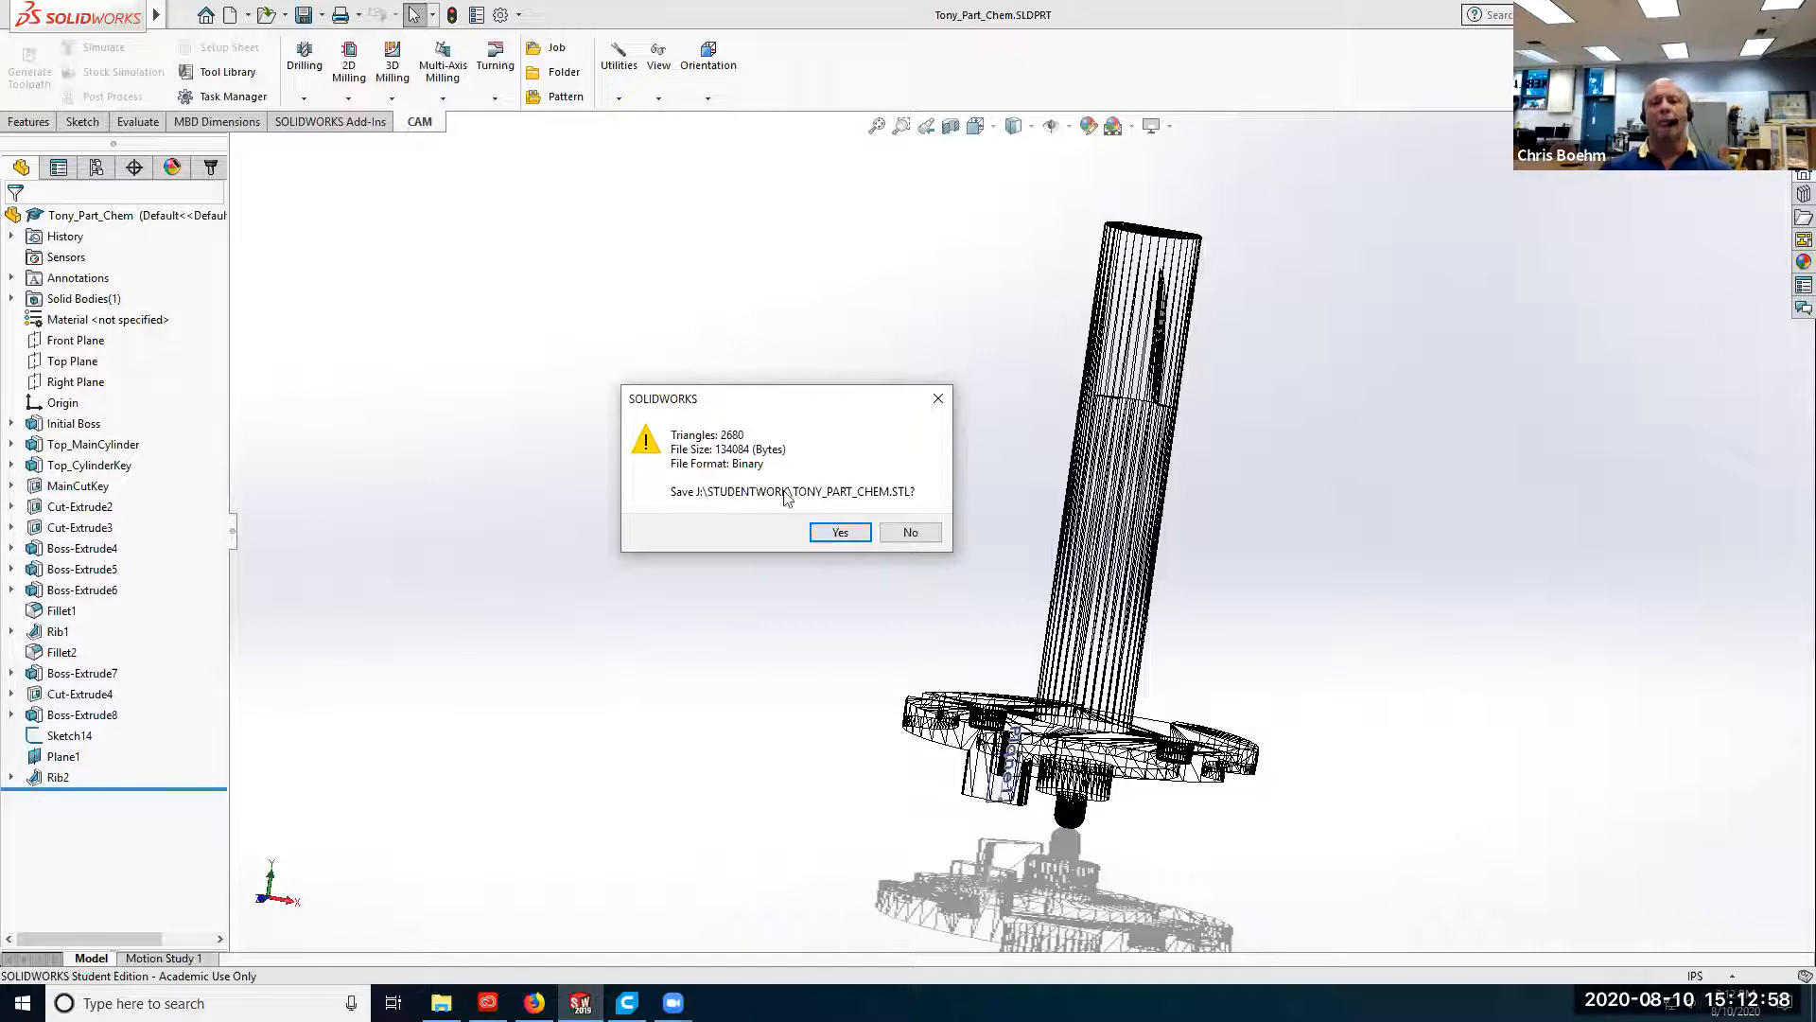
click(841, 532)
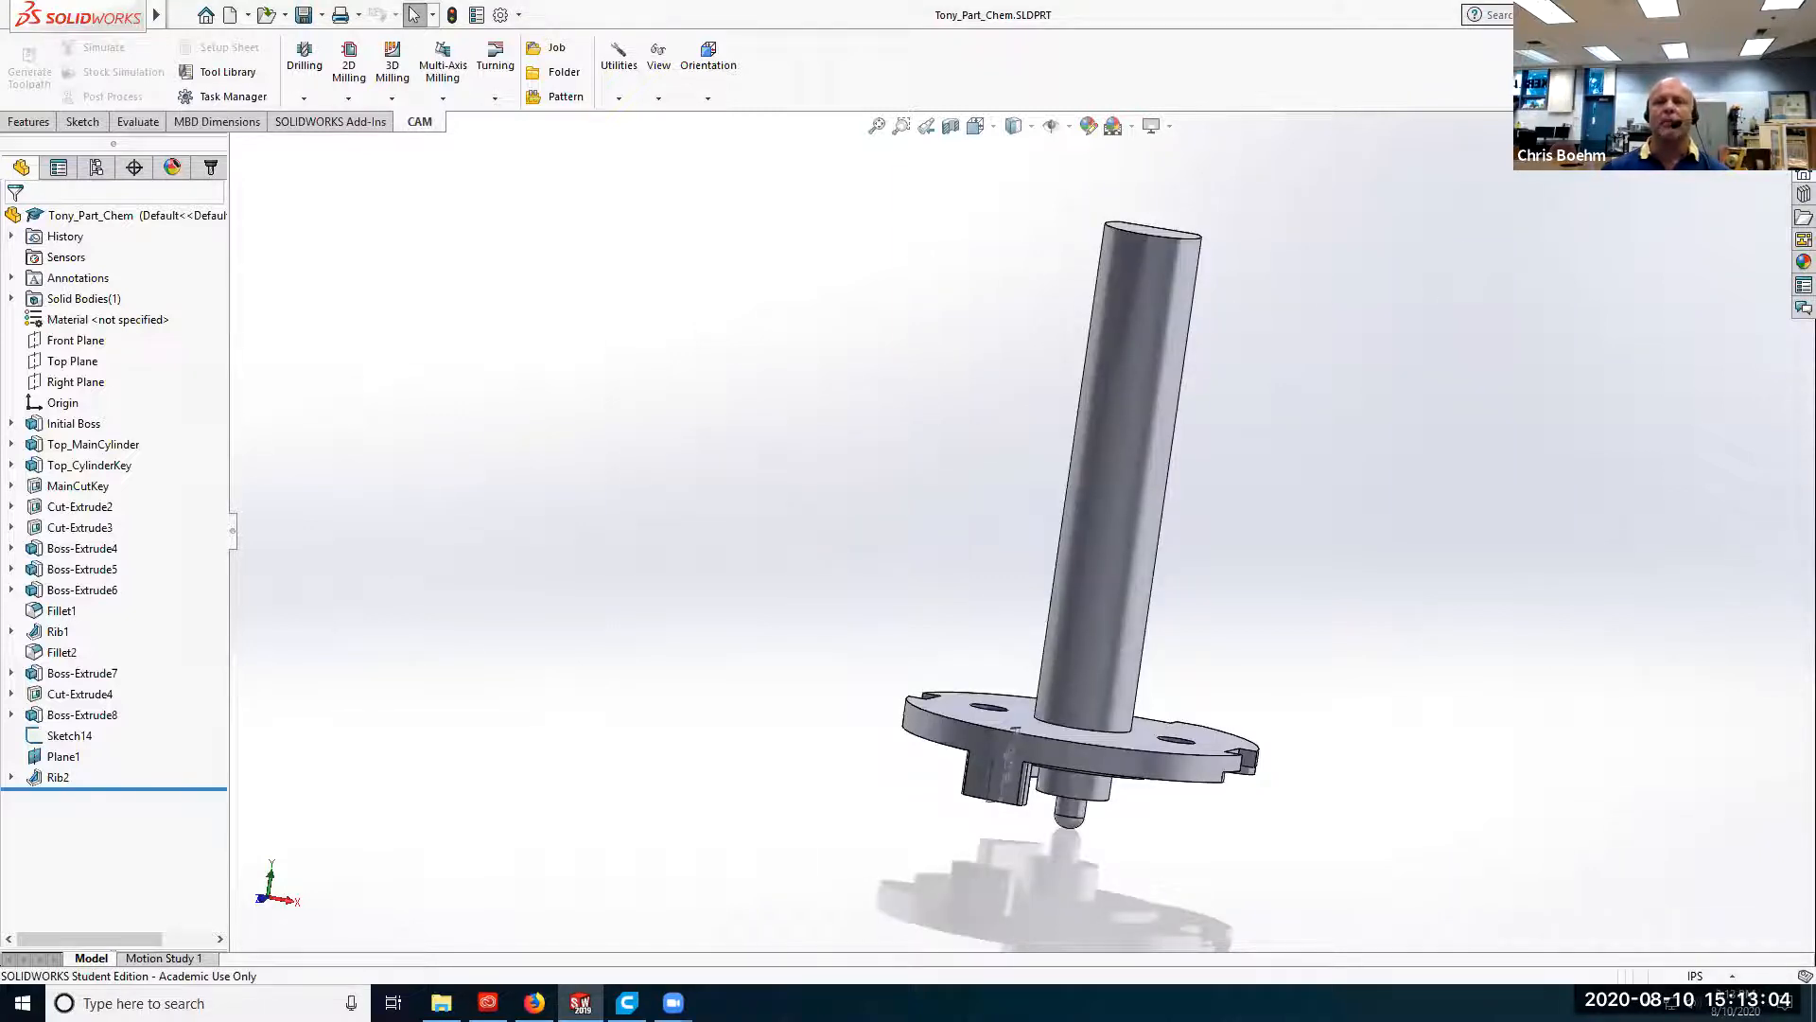
Minimize the CAD window, switch to Ultimaker Cura and maximize its window.
click(1718, 15)
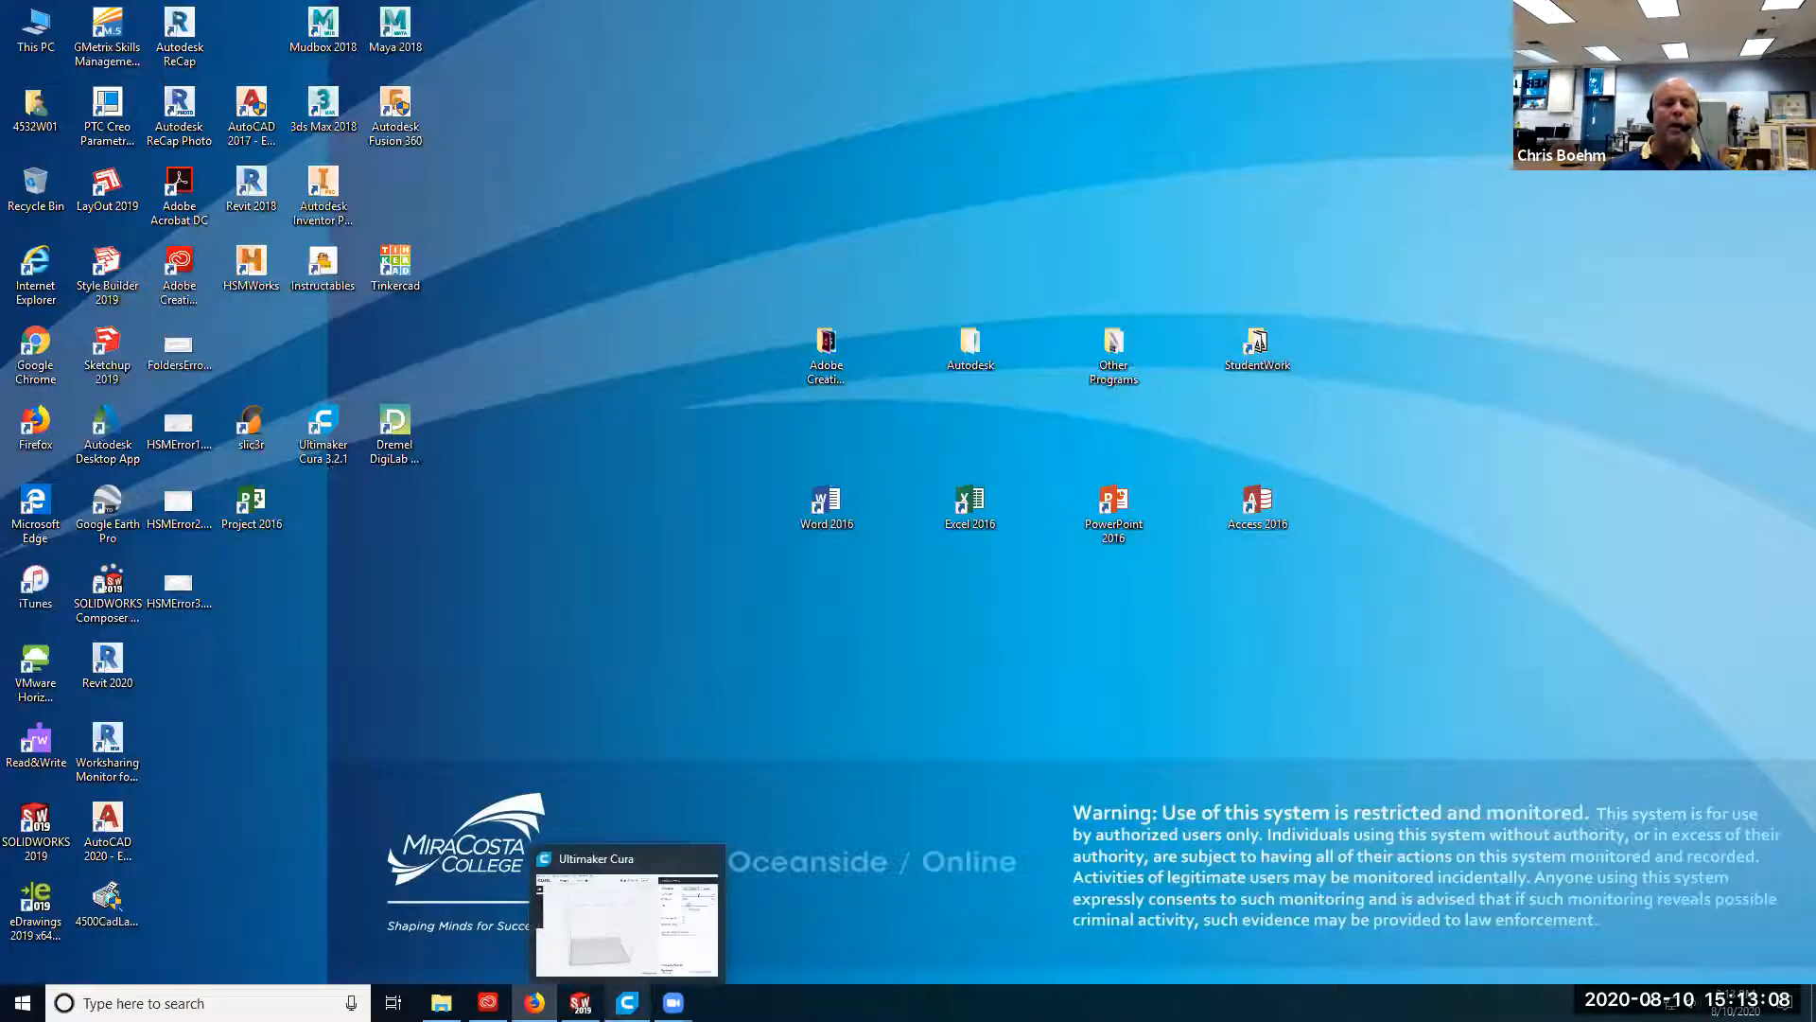
click(627, 1002)
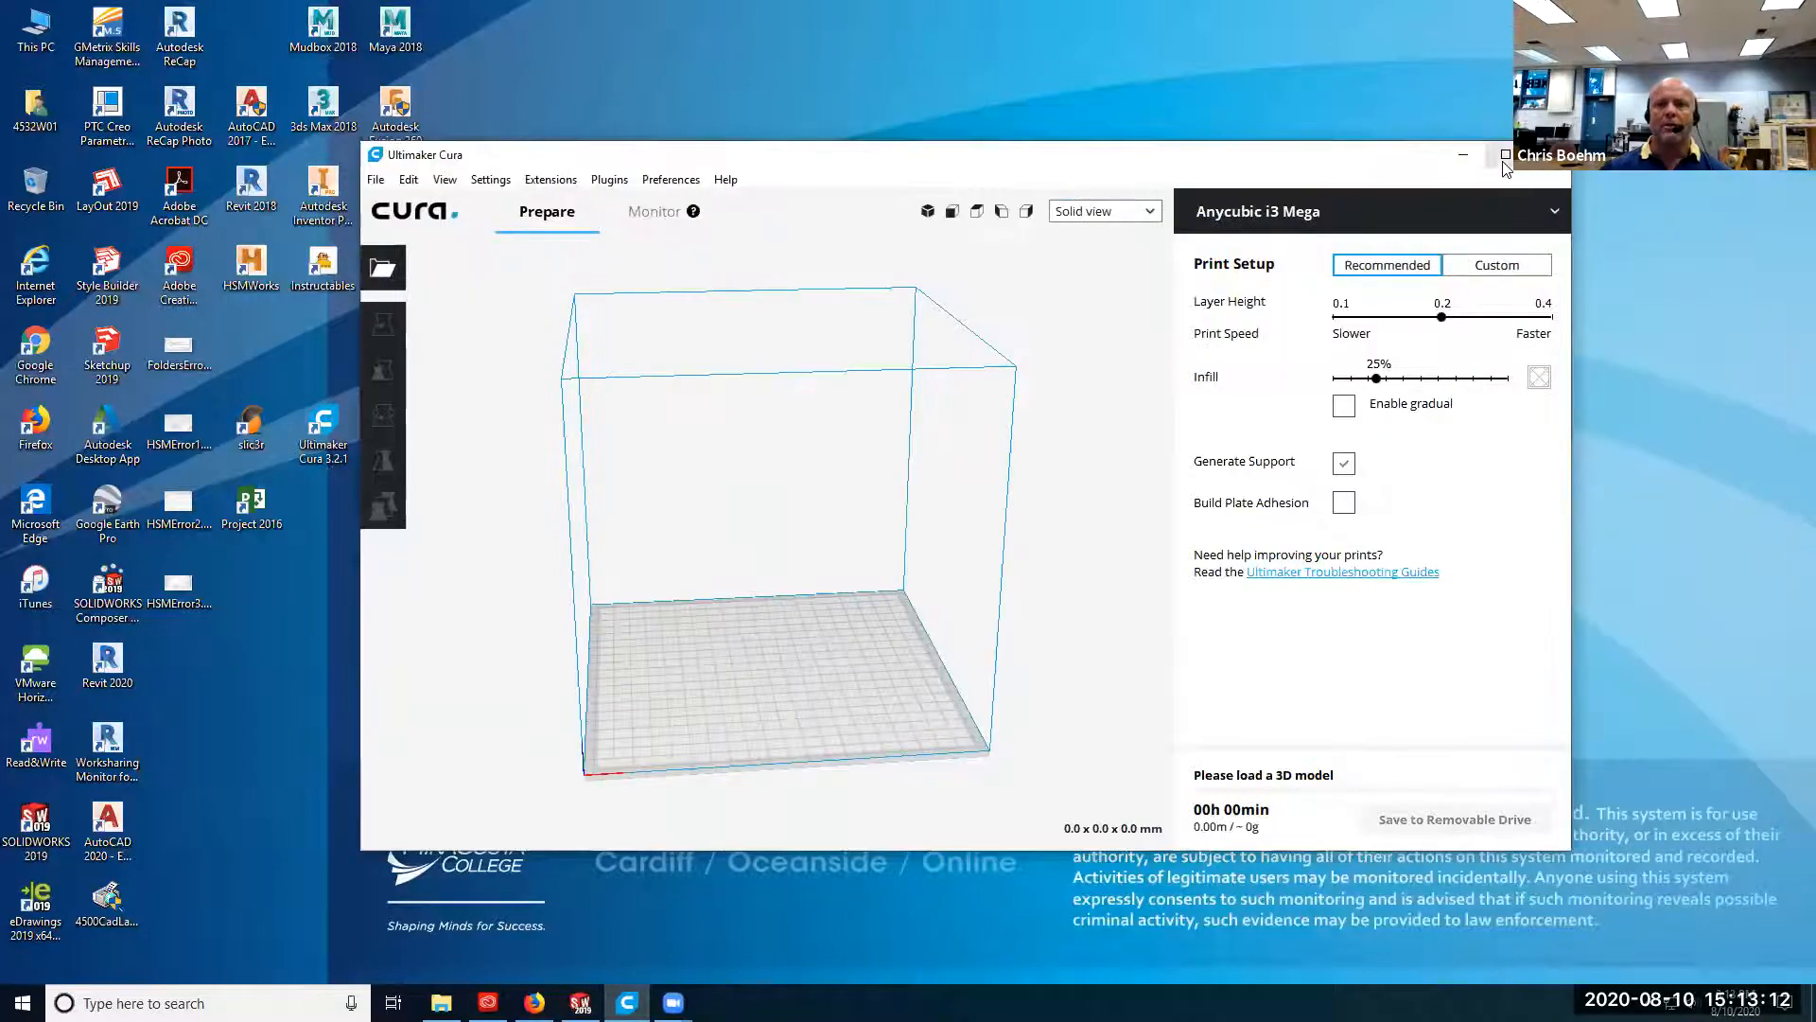
drag(1117, 158, 1350, 202)
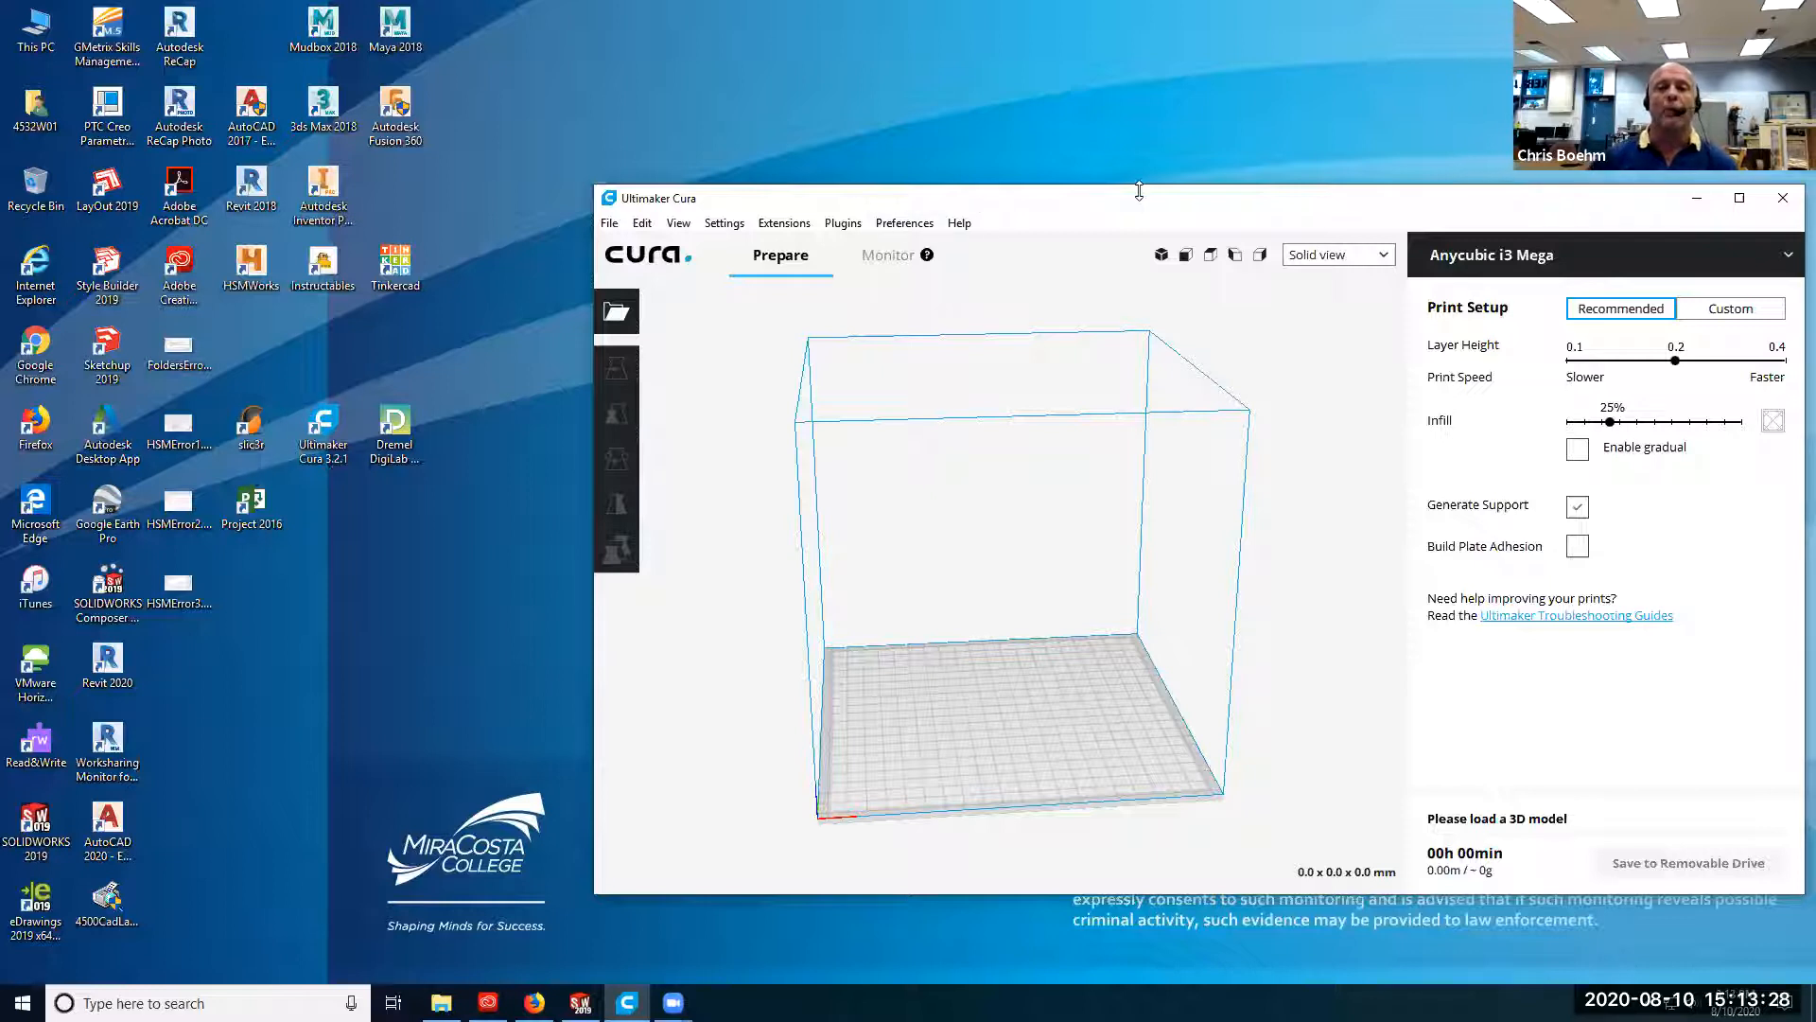
drag(1121, 208, 890, 177)
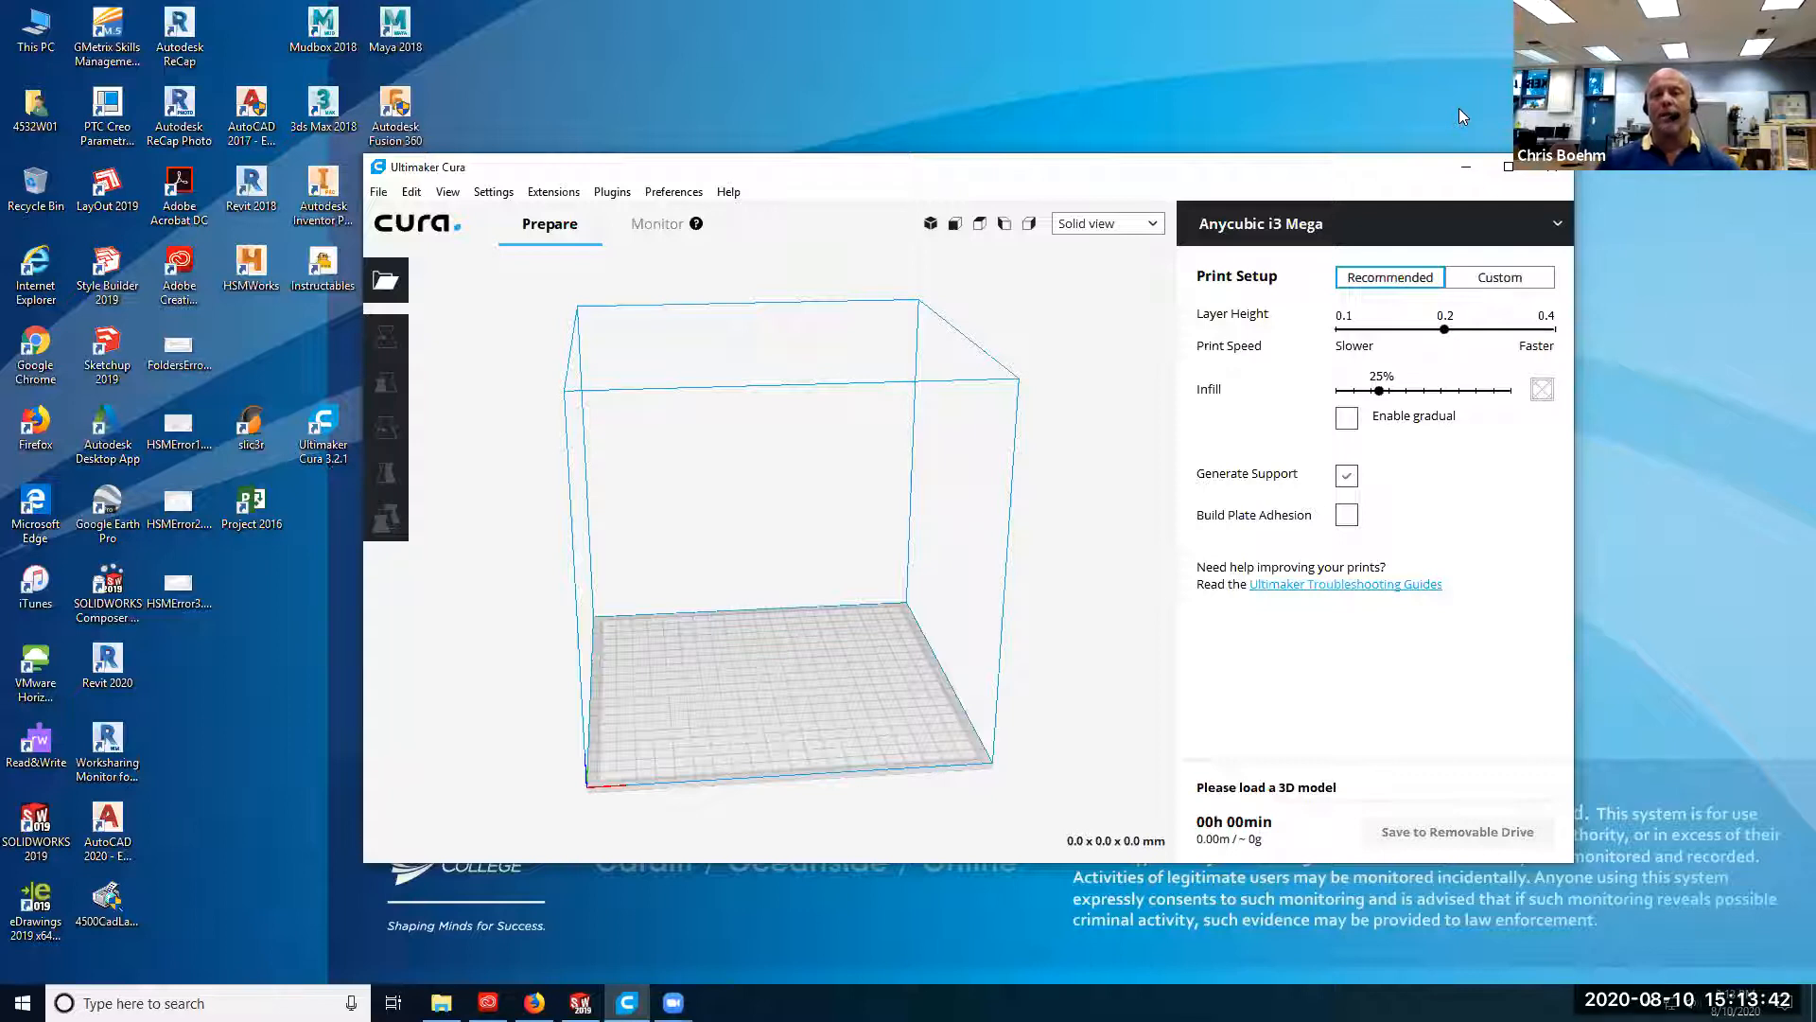
click(1508, 165)
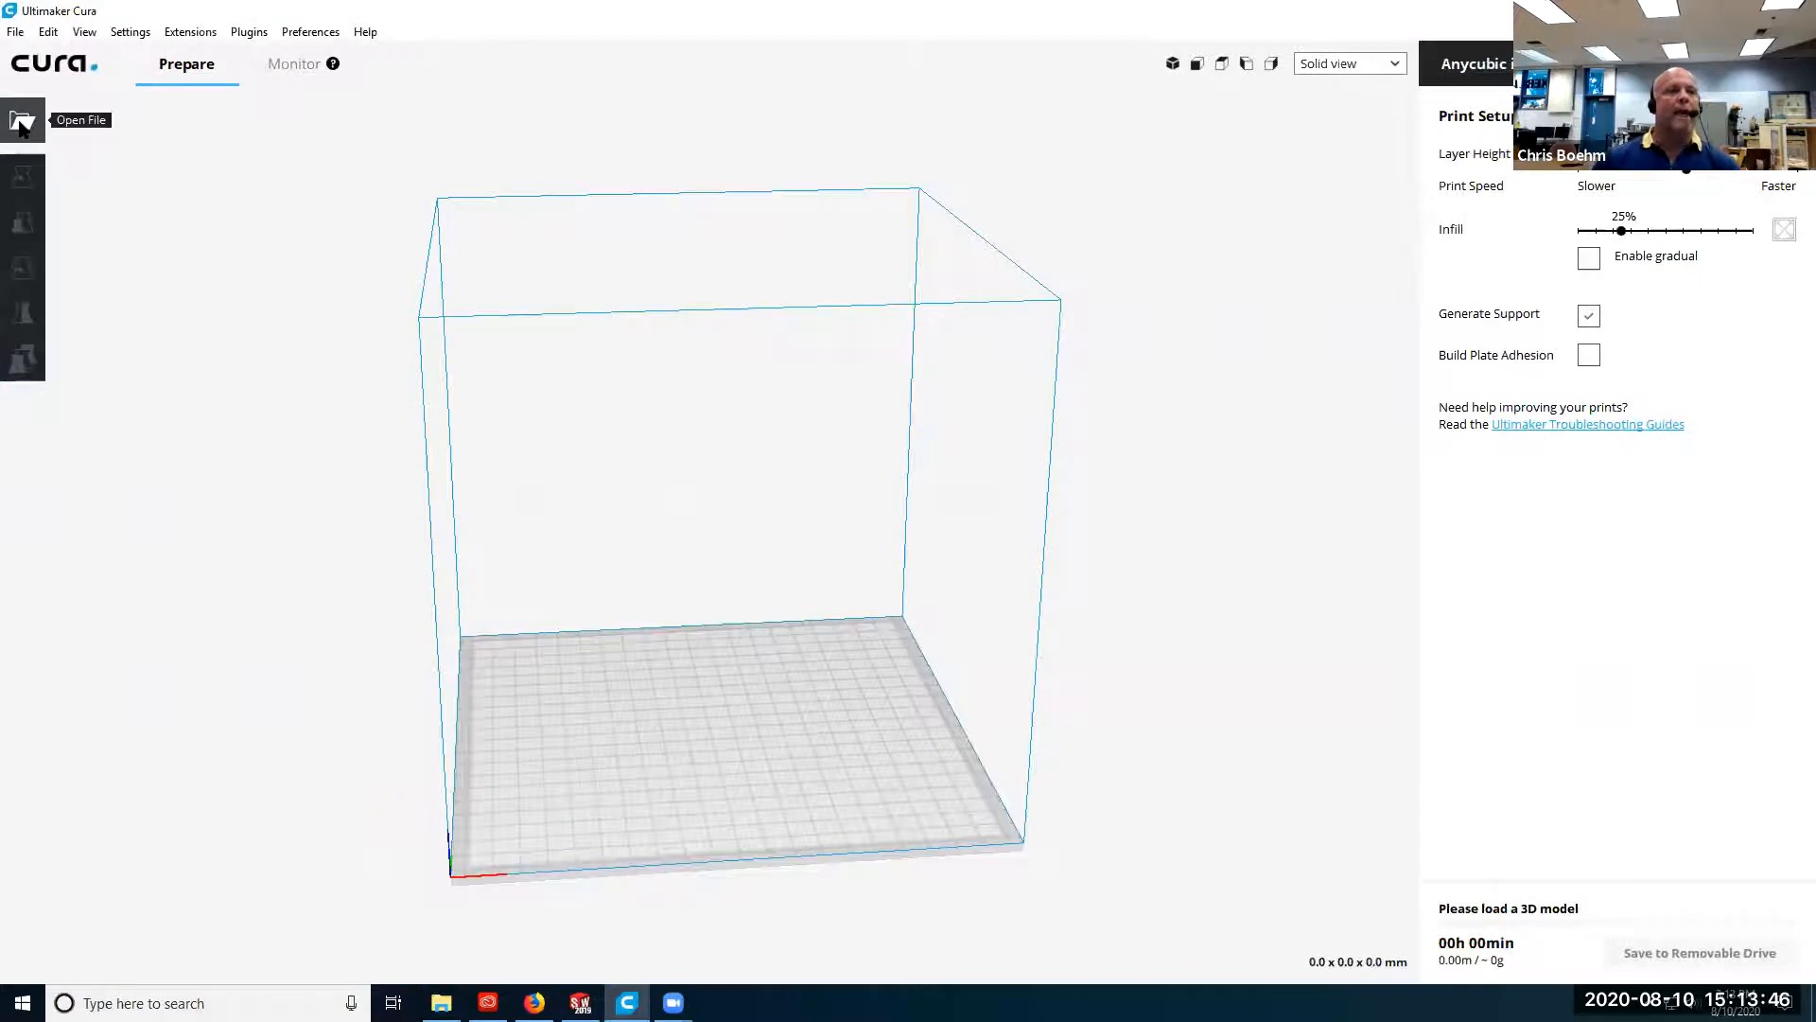
Load Tony_Part_Chem.STL from the StudentWork folder on the Nas1-cadlab (J:) drive onto the build plate.
click(21, 123)
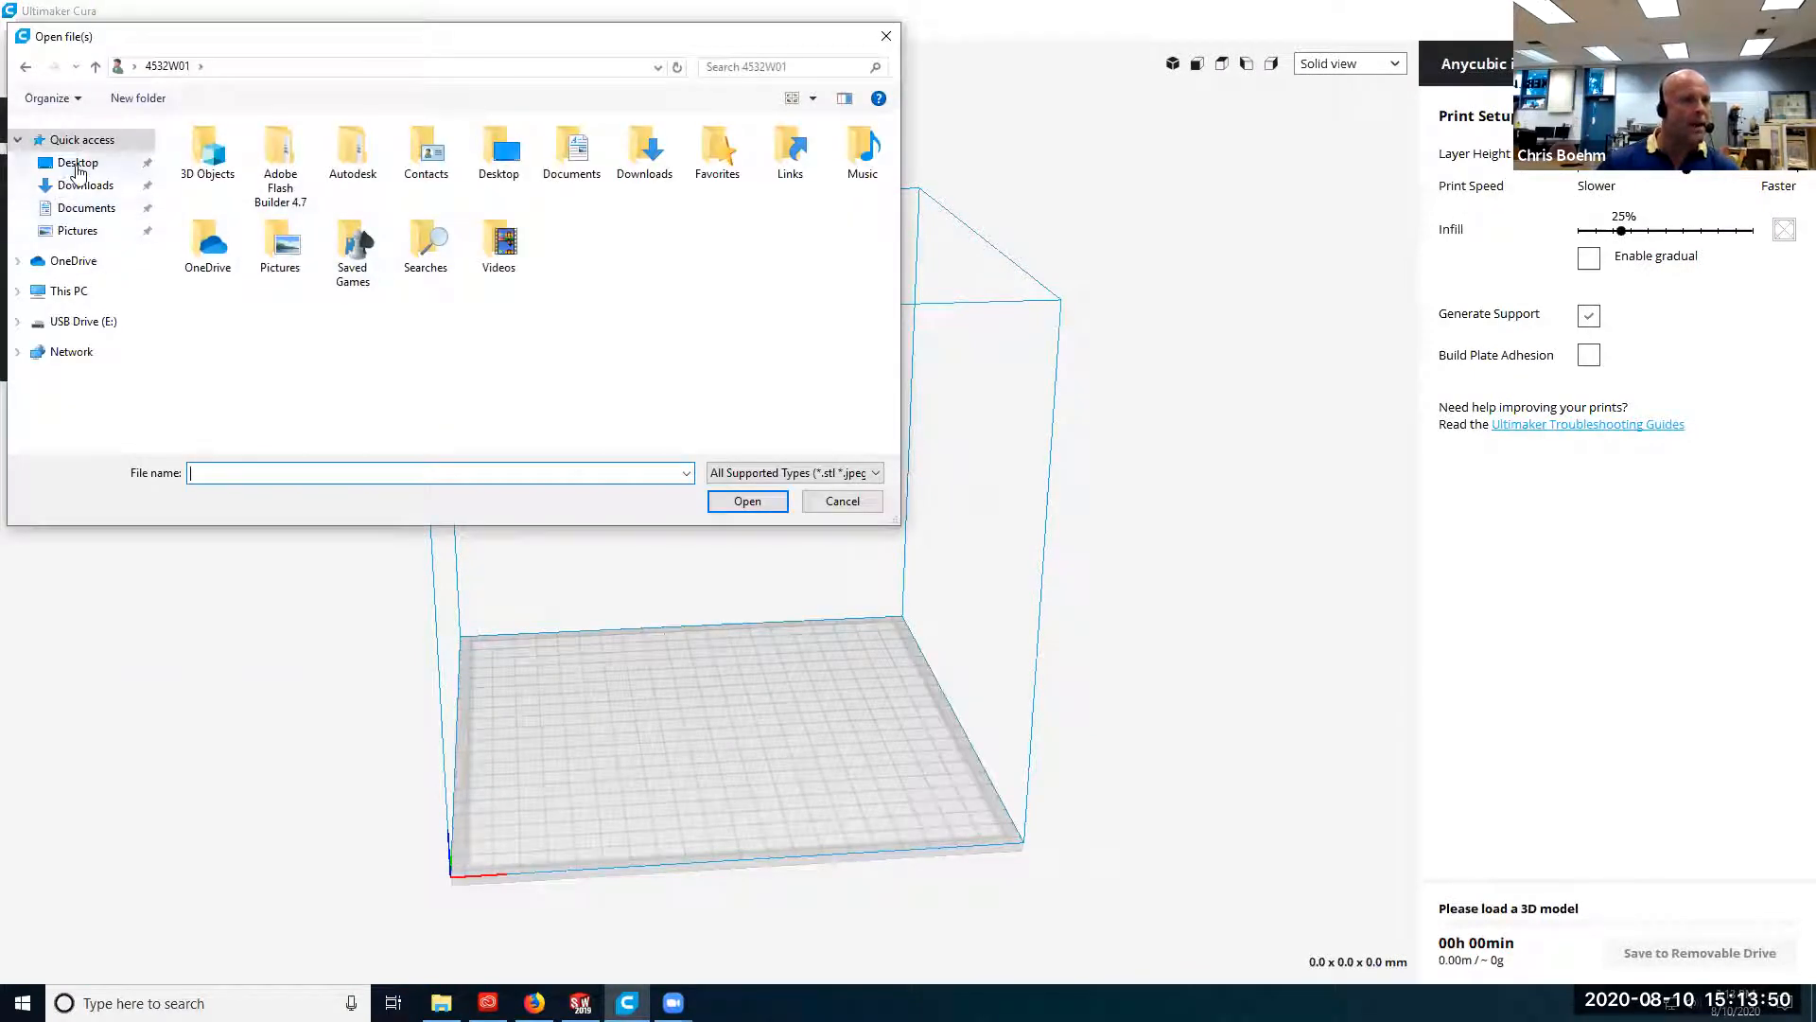
click(68, 291)
scroll(562, 284, down, 5)
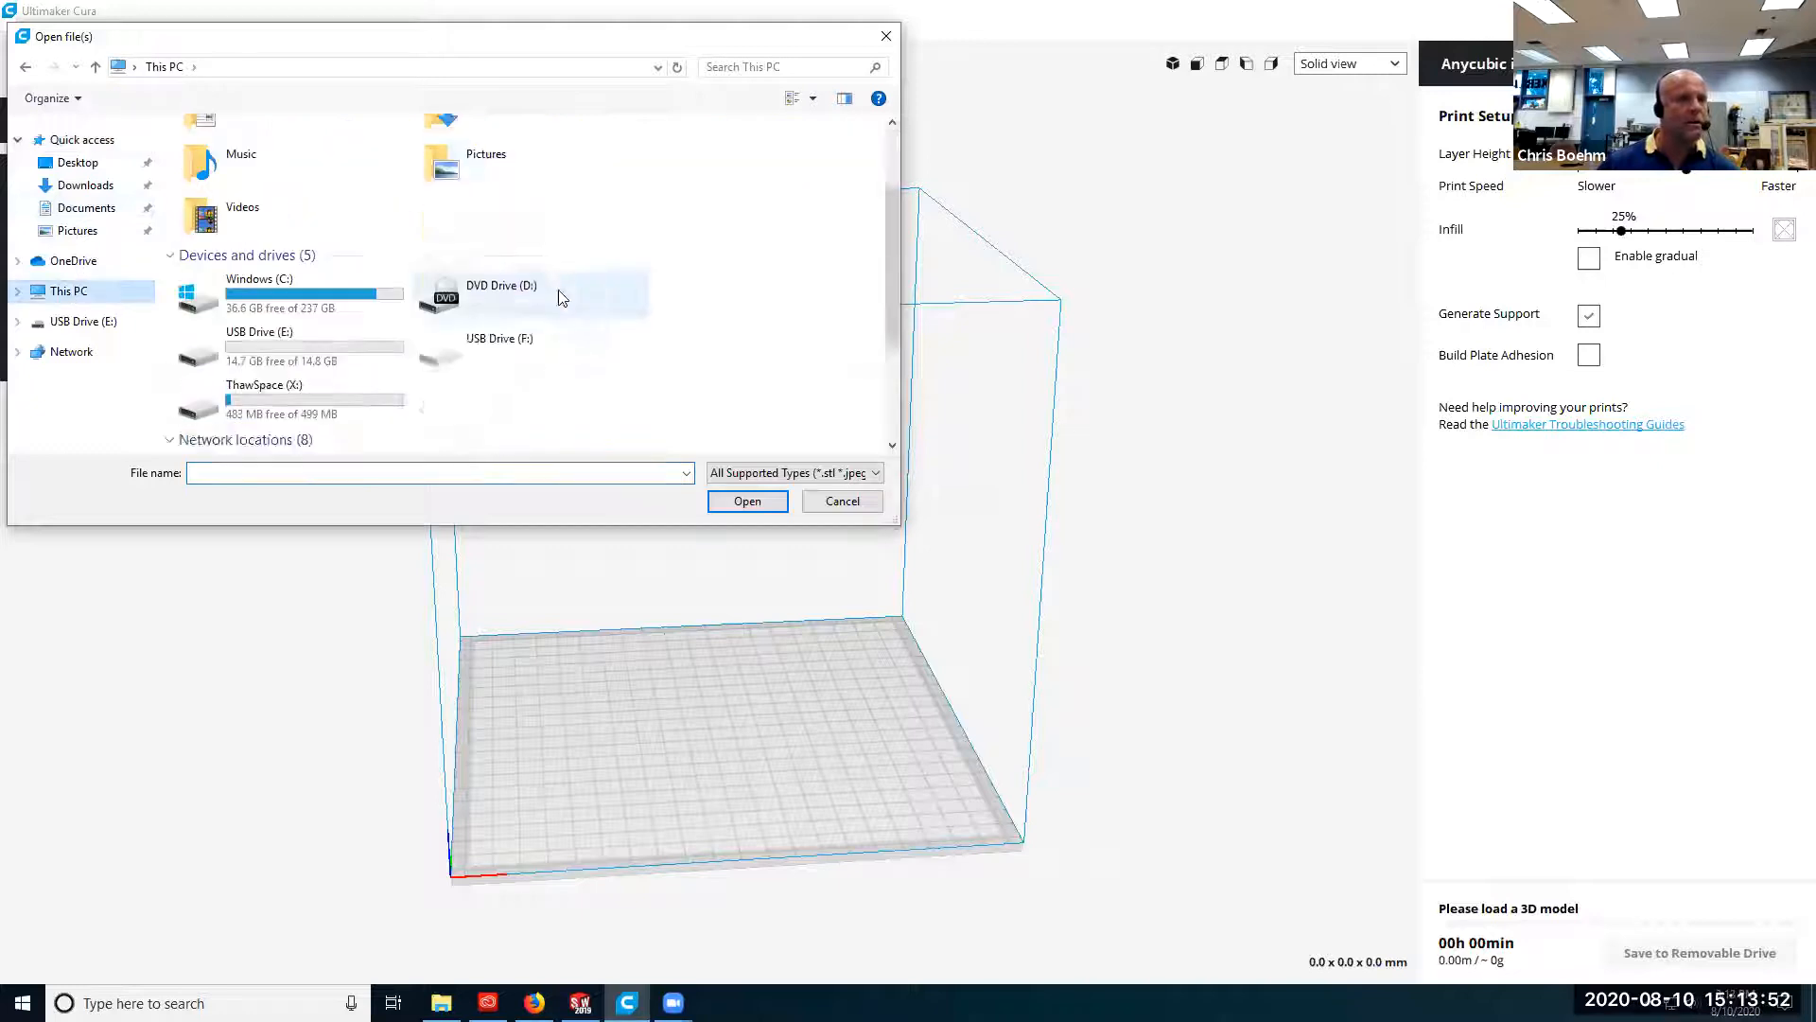
double_click(559, 267)
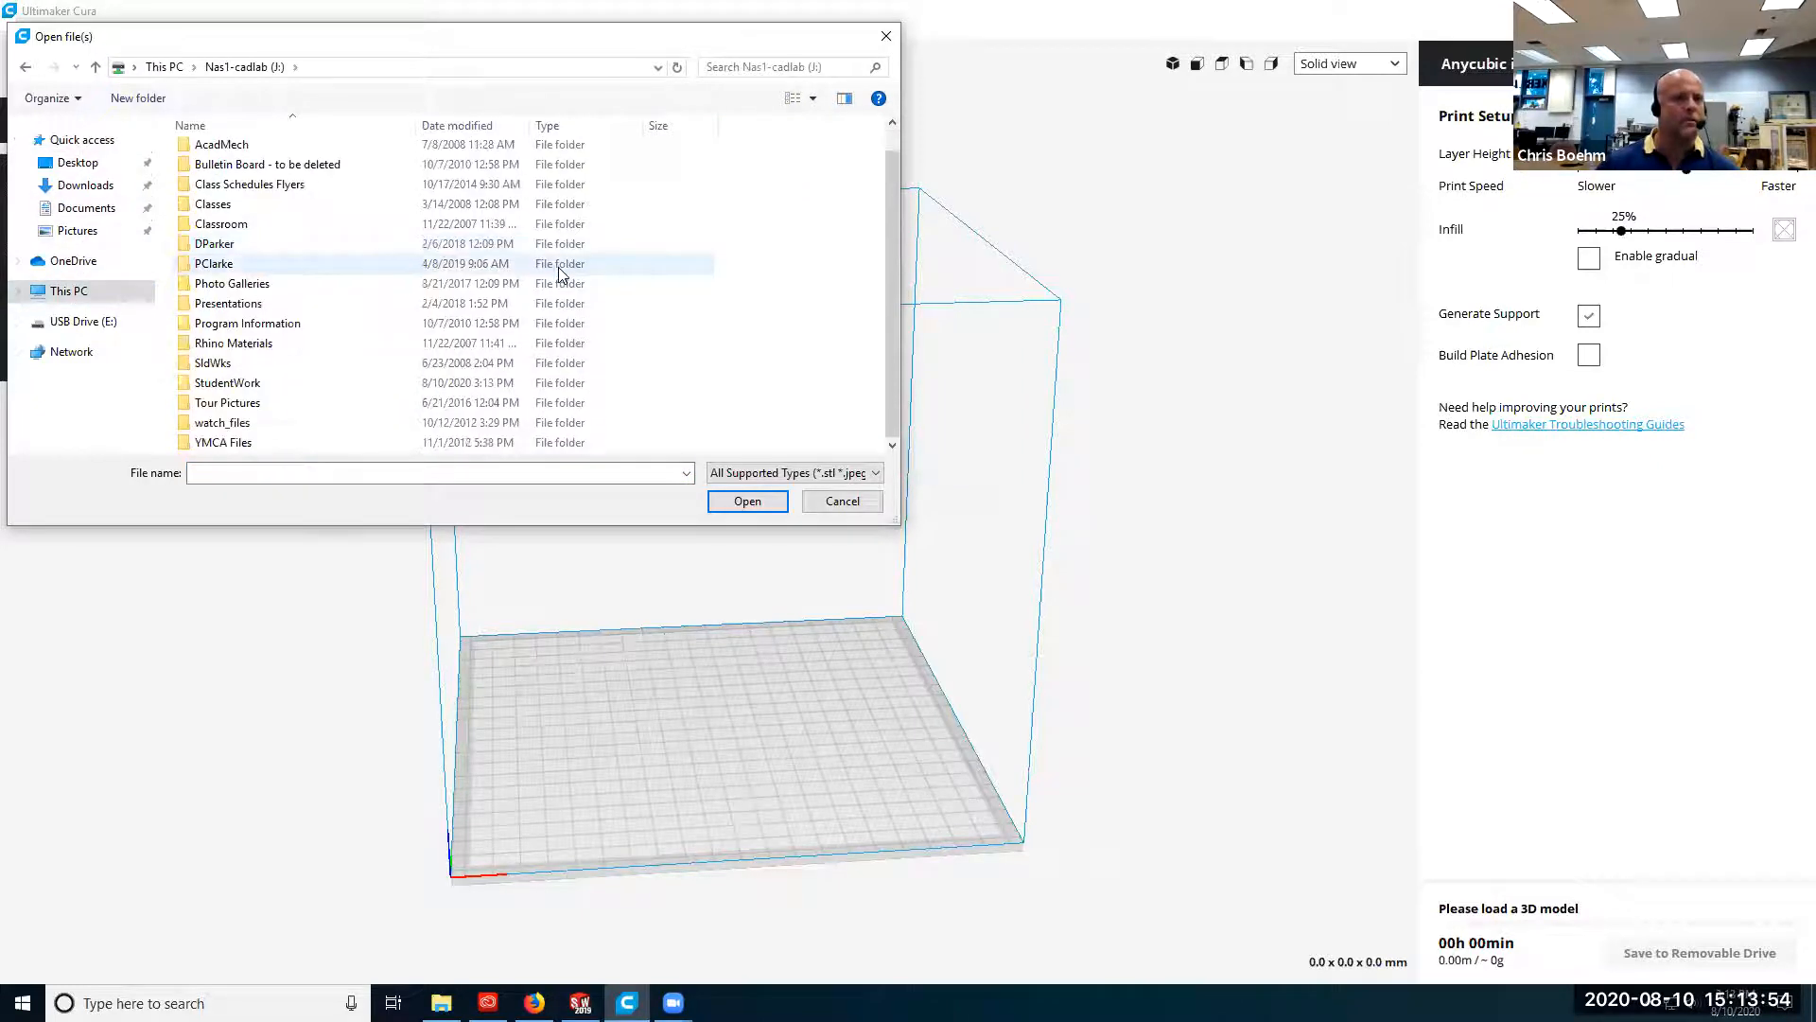
double_click(363, 384)
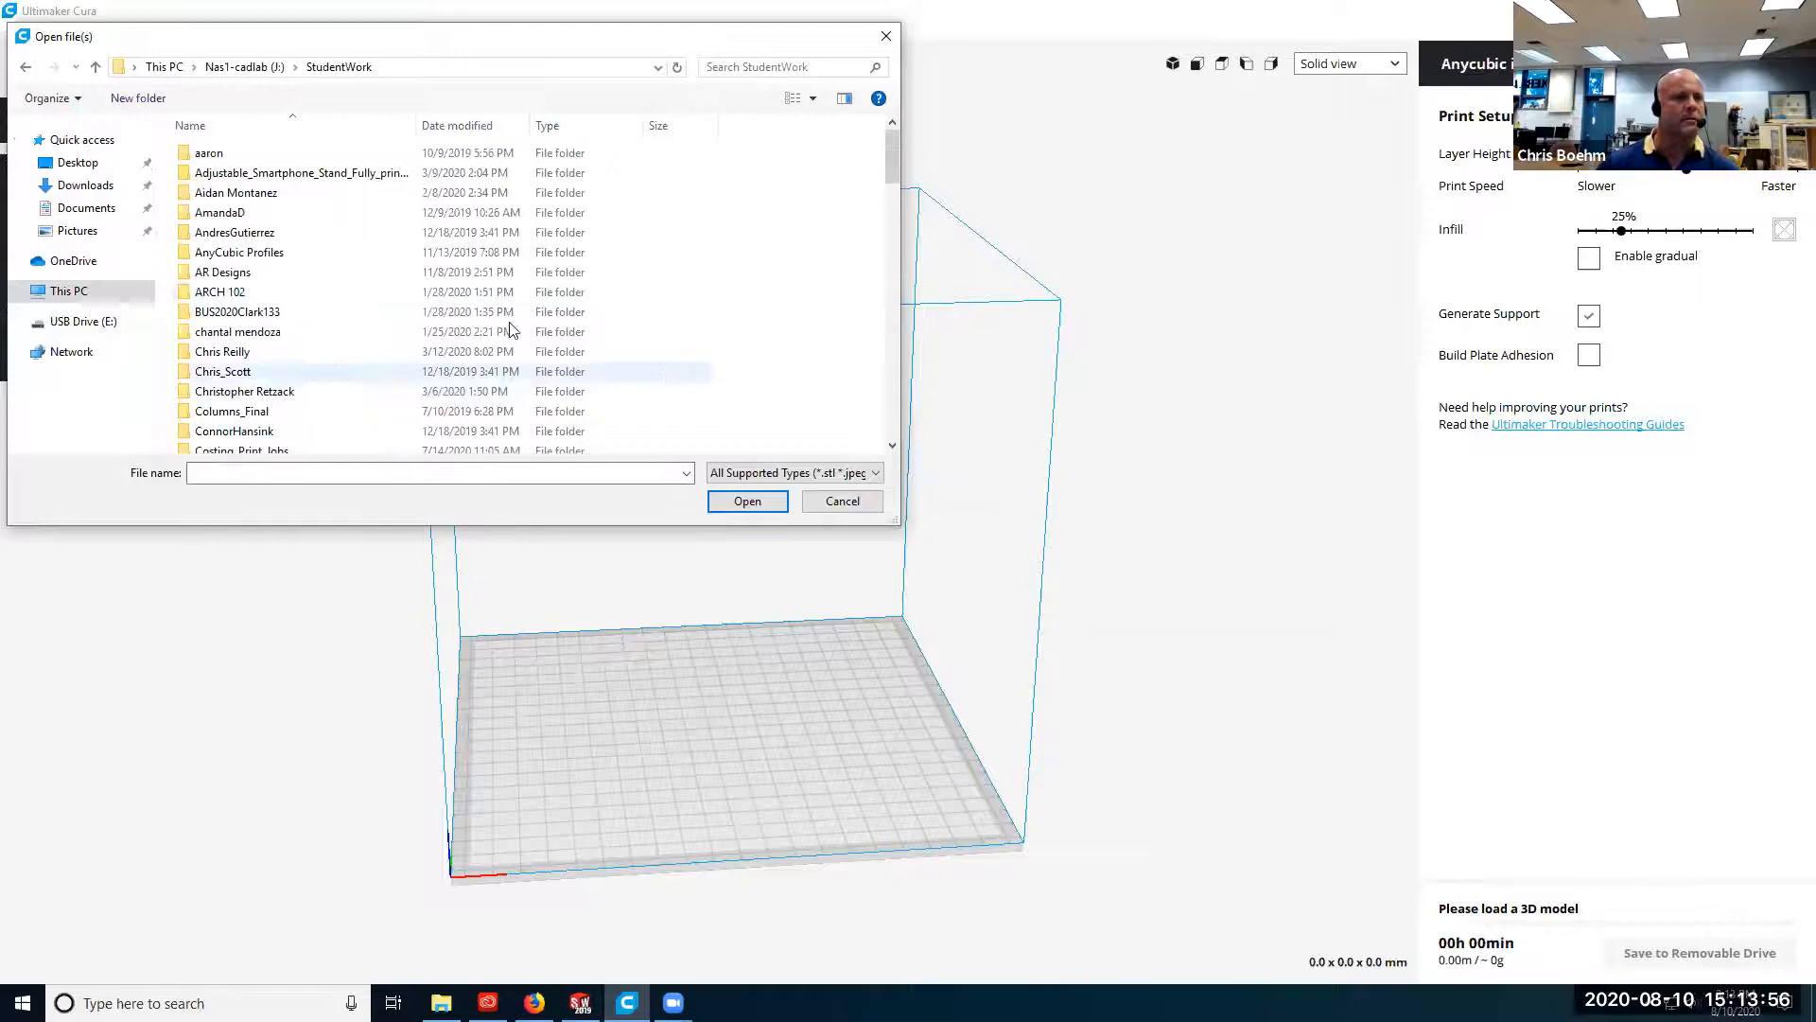
scroll(668, 310, down, 6)
scroll(669, 315, down, 10)
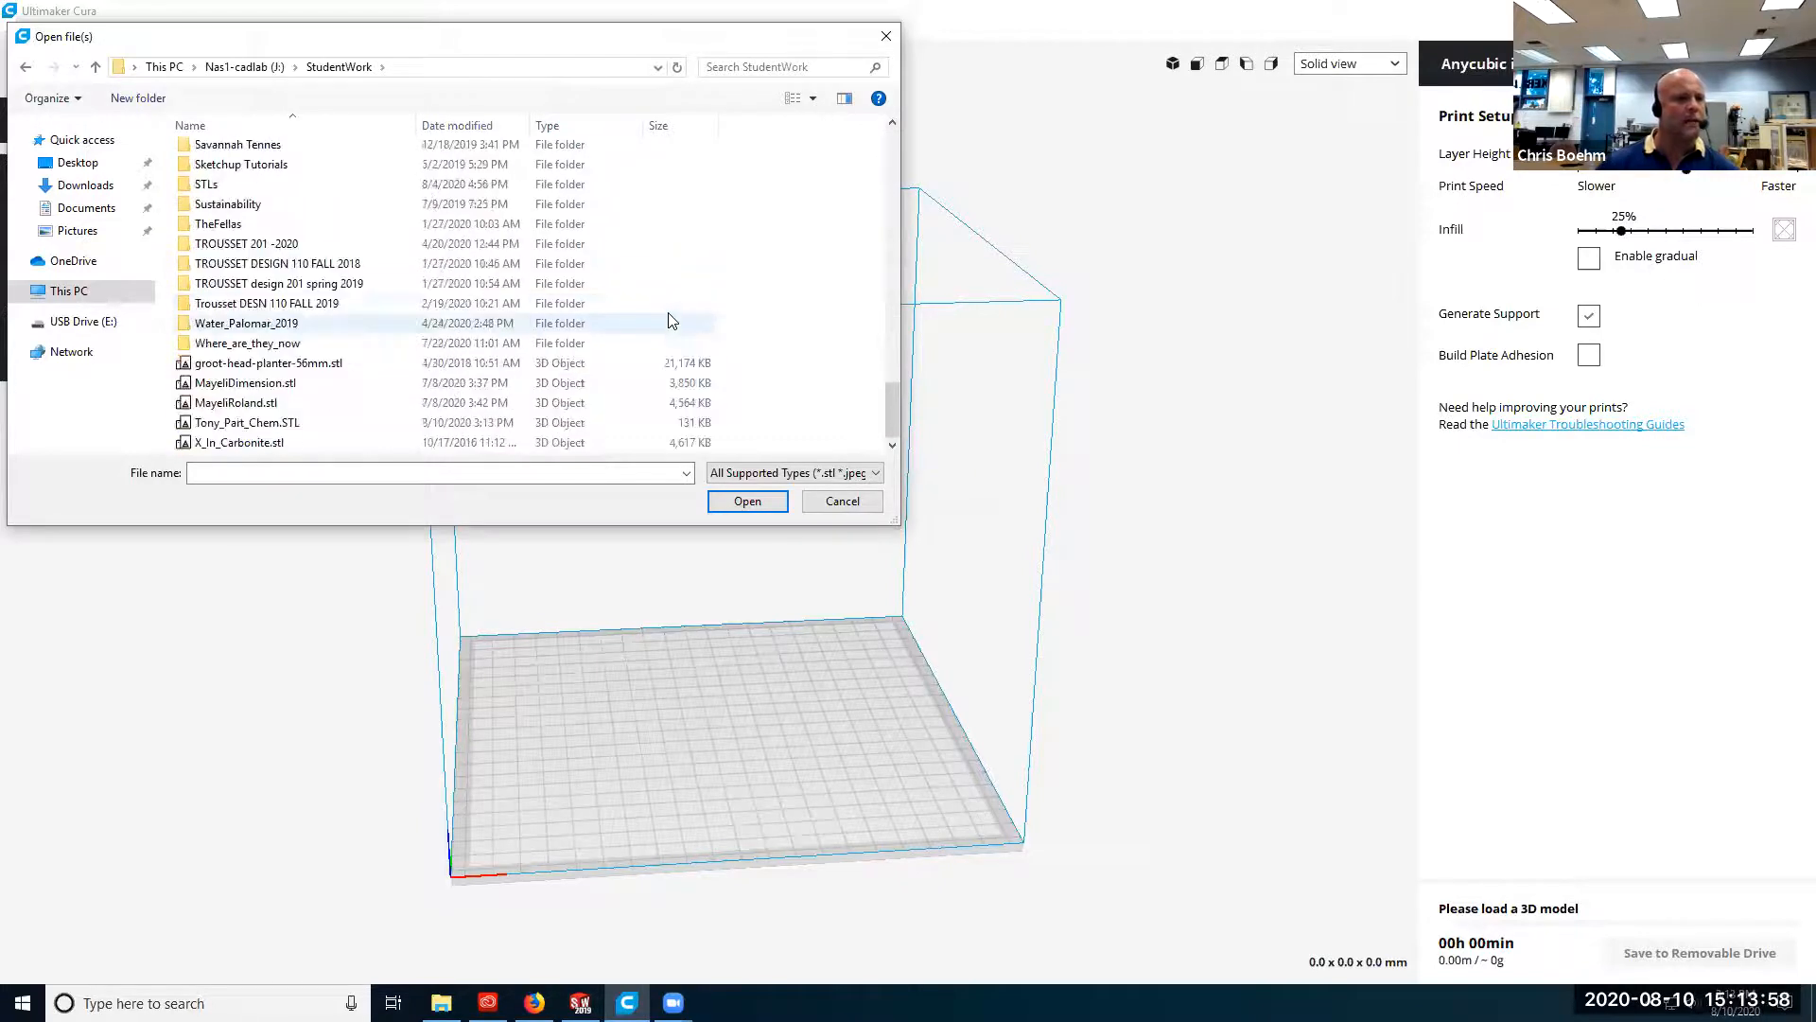
click(420, 422)
click(747, 500)
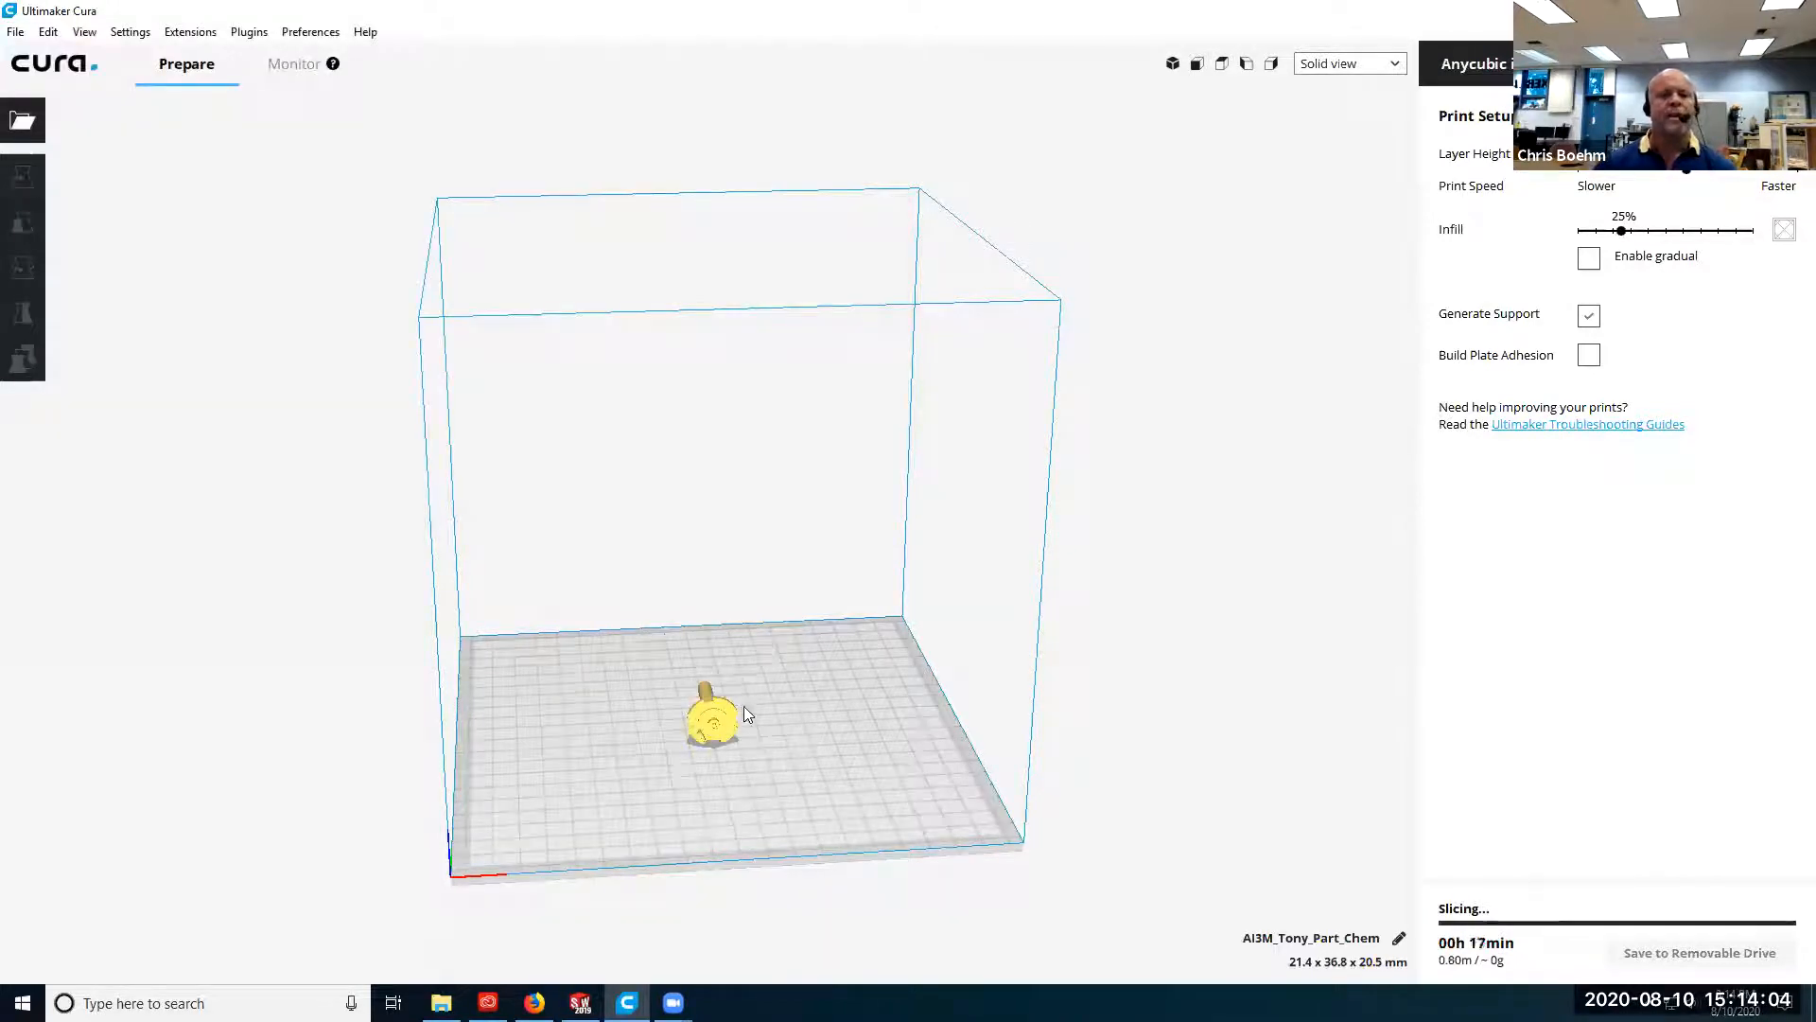
View the loaded model on the build plate and check the list of configured printers without changing the selection.
right_drag(755, 689, 783, 719)
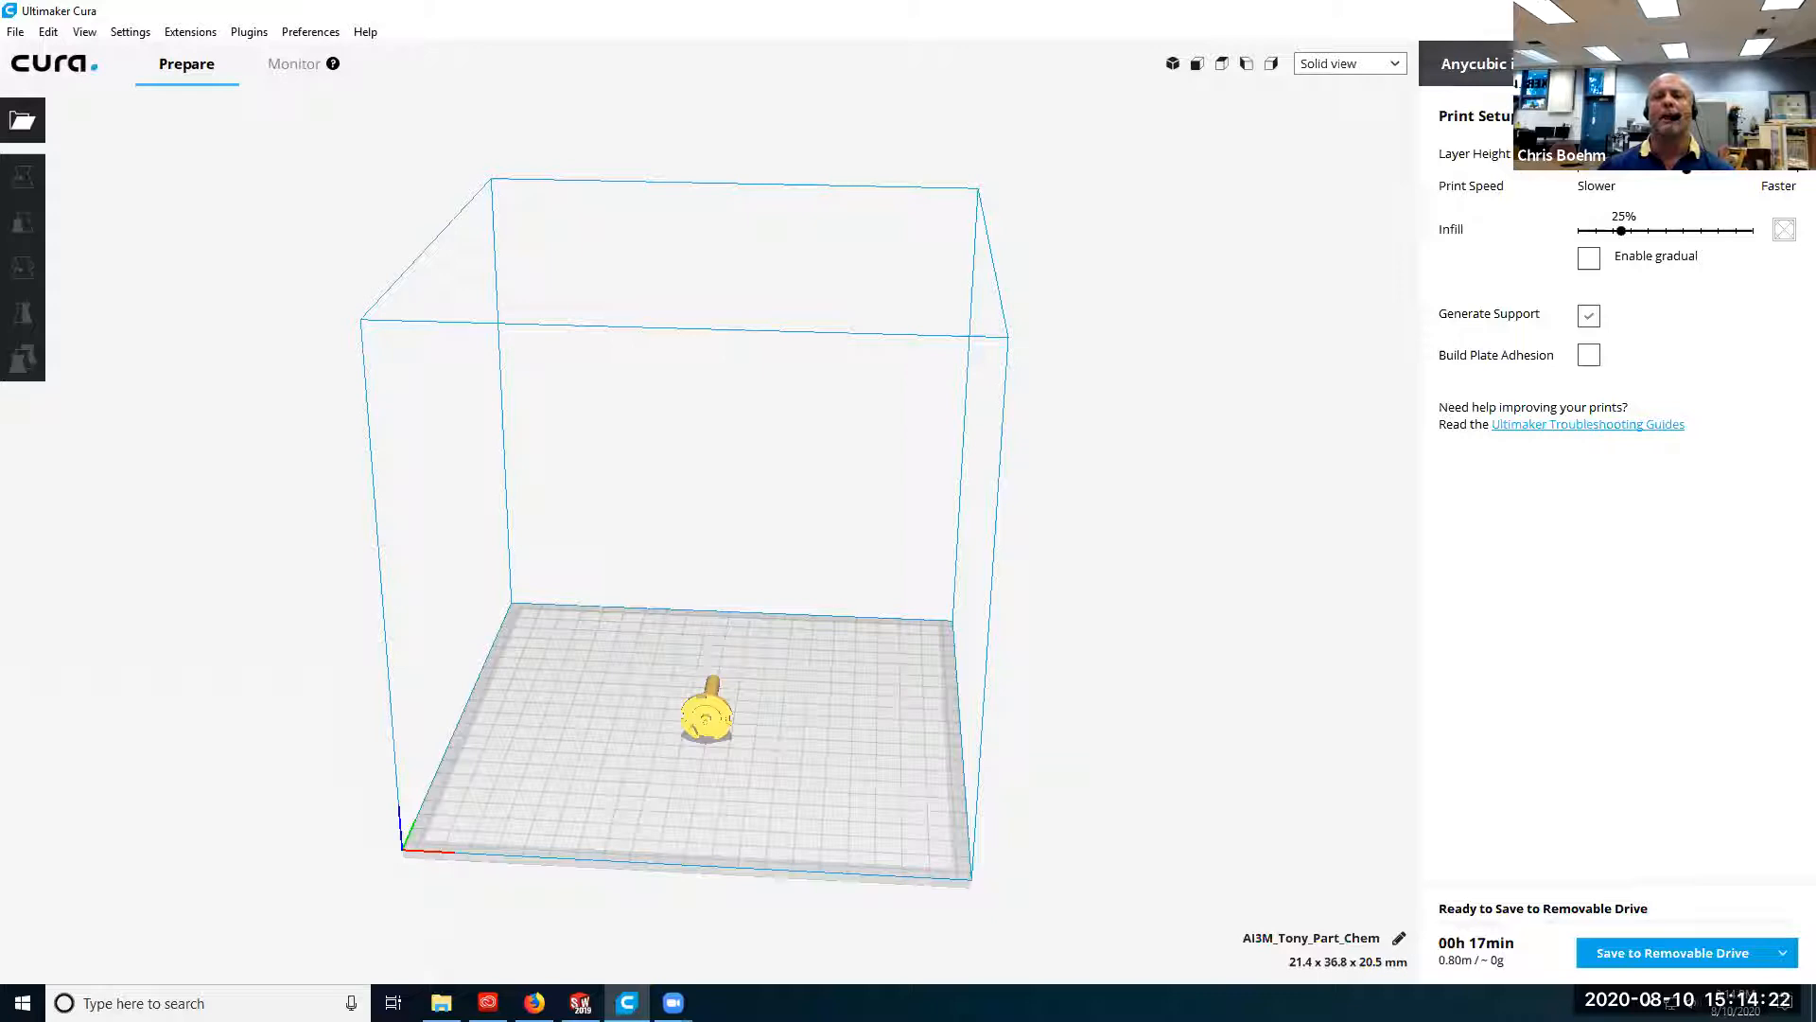
click(1608, 64)
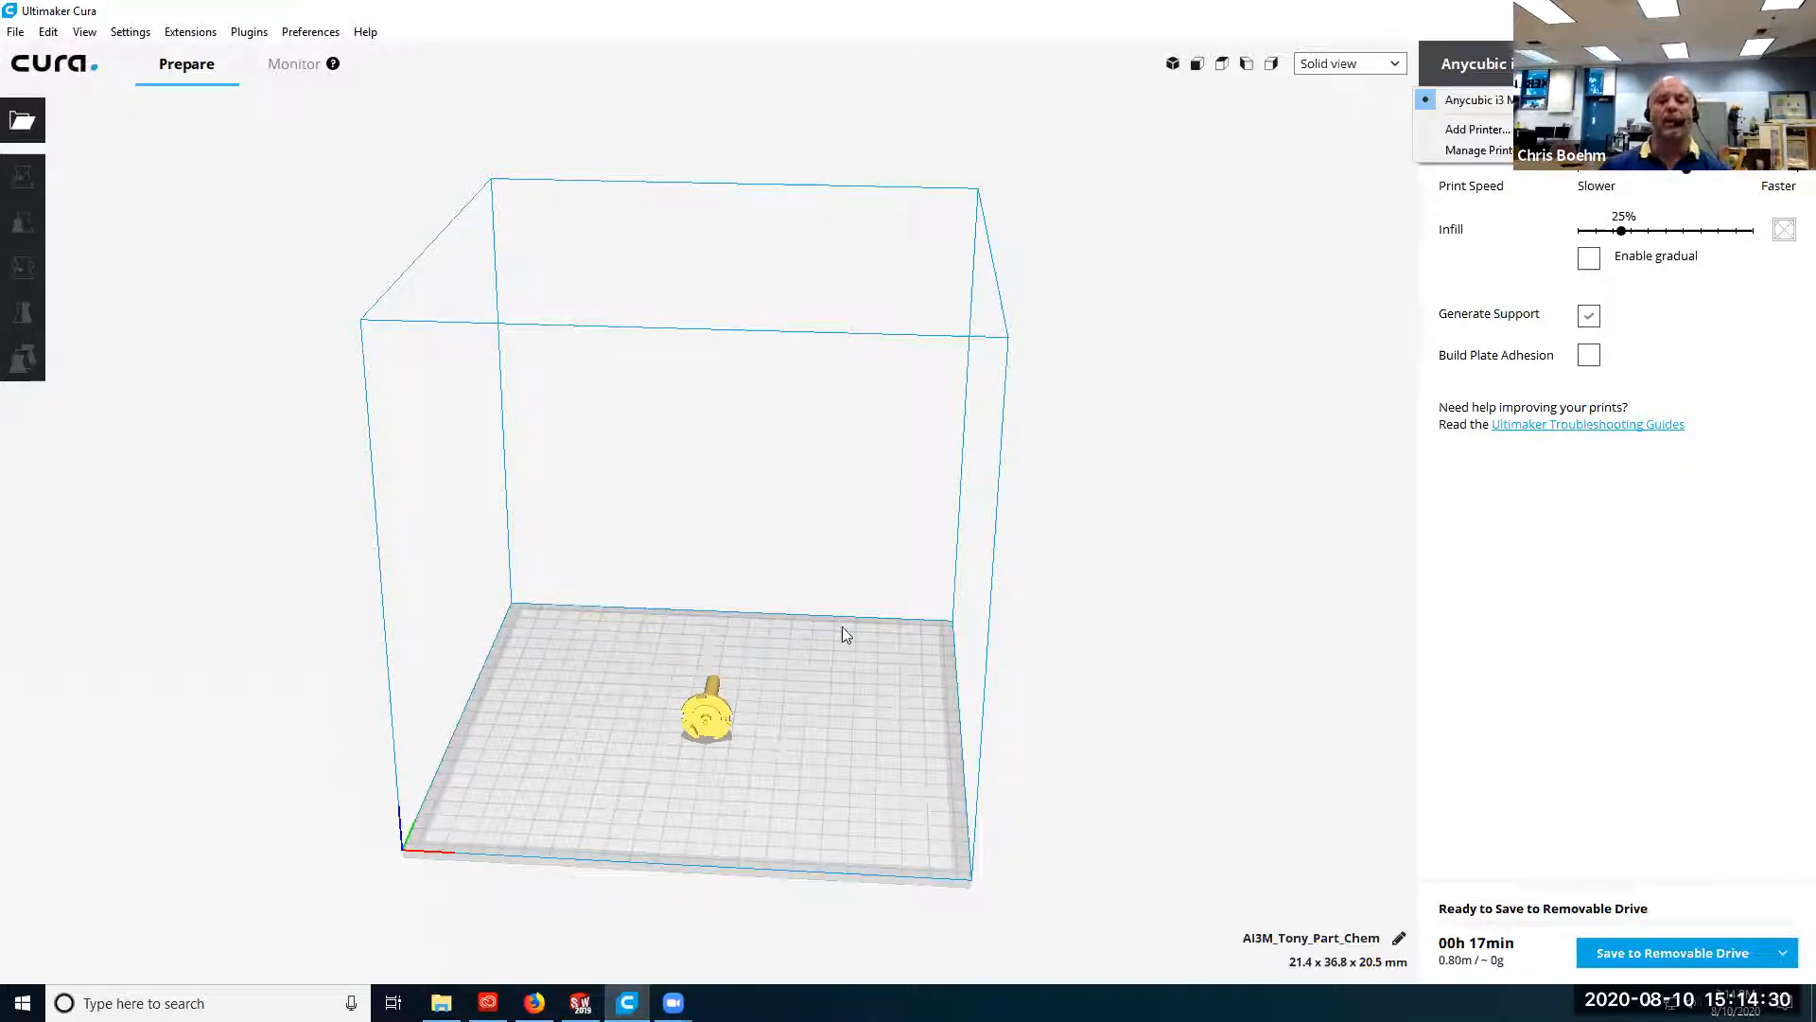
click(1300, 320)
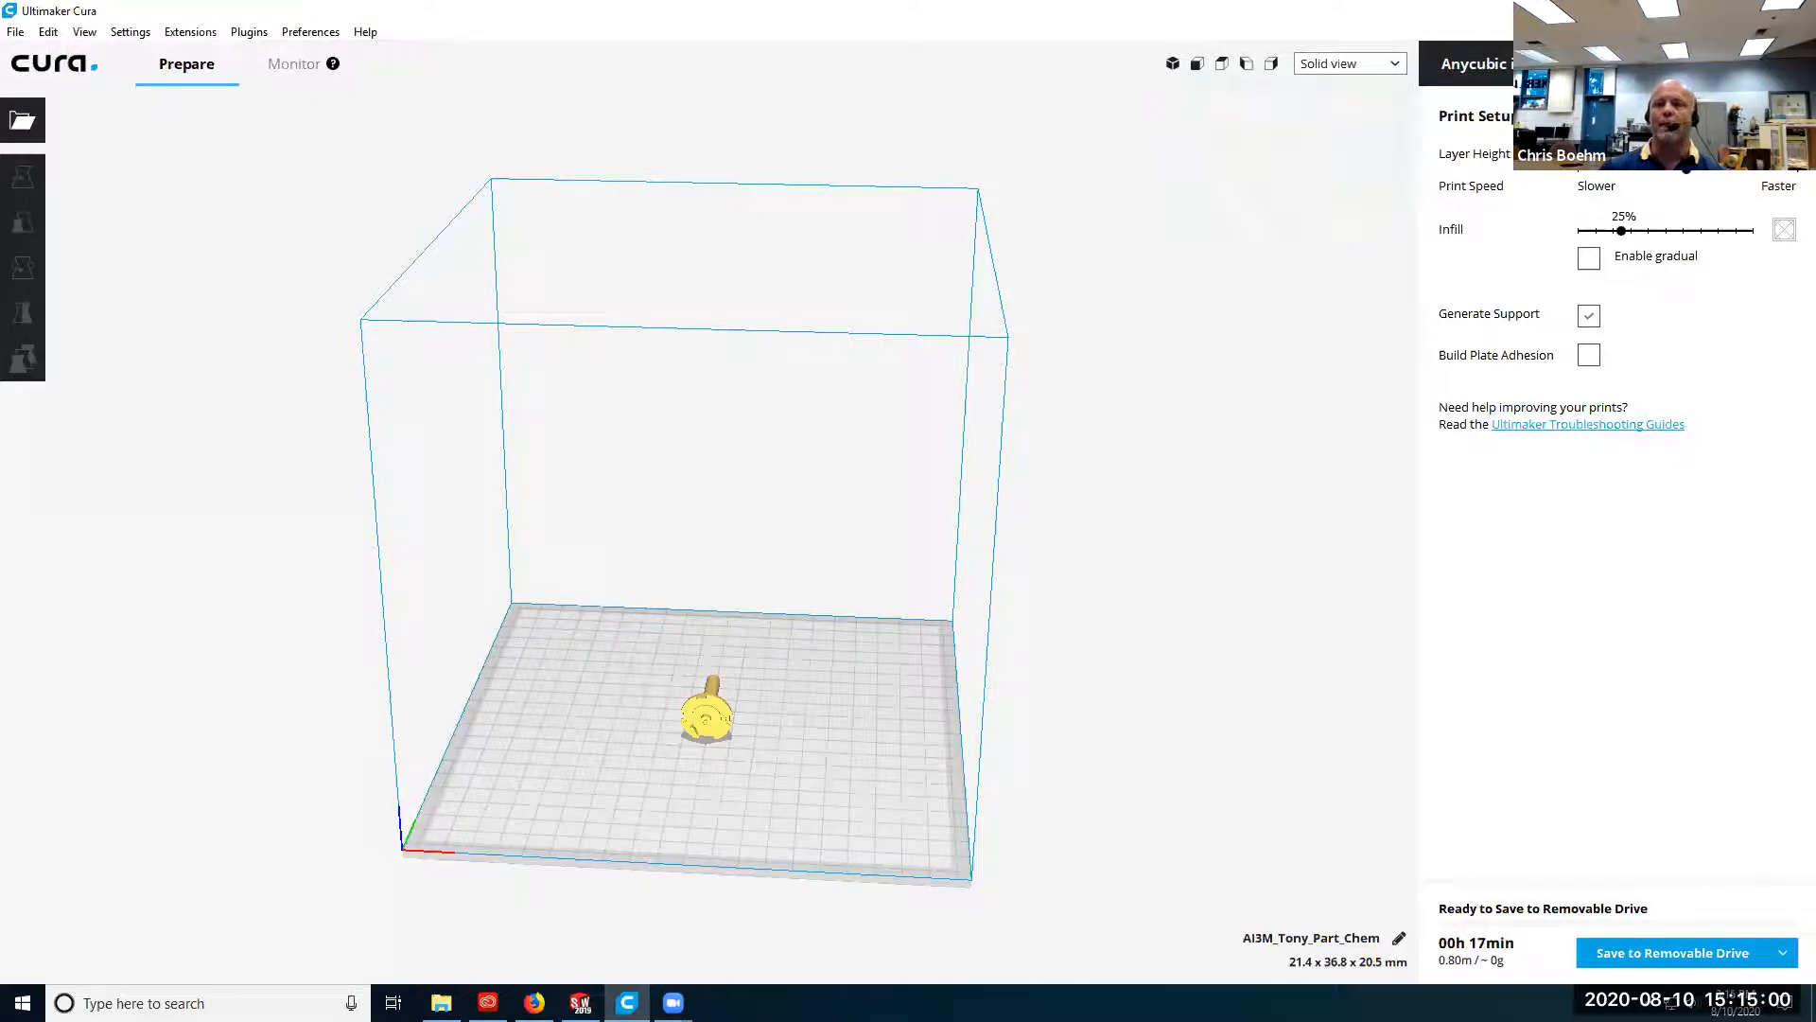
Compare the custom print settings with the recommended print setup, ending on the recommended setup.
click(1742, 117)
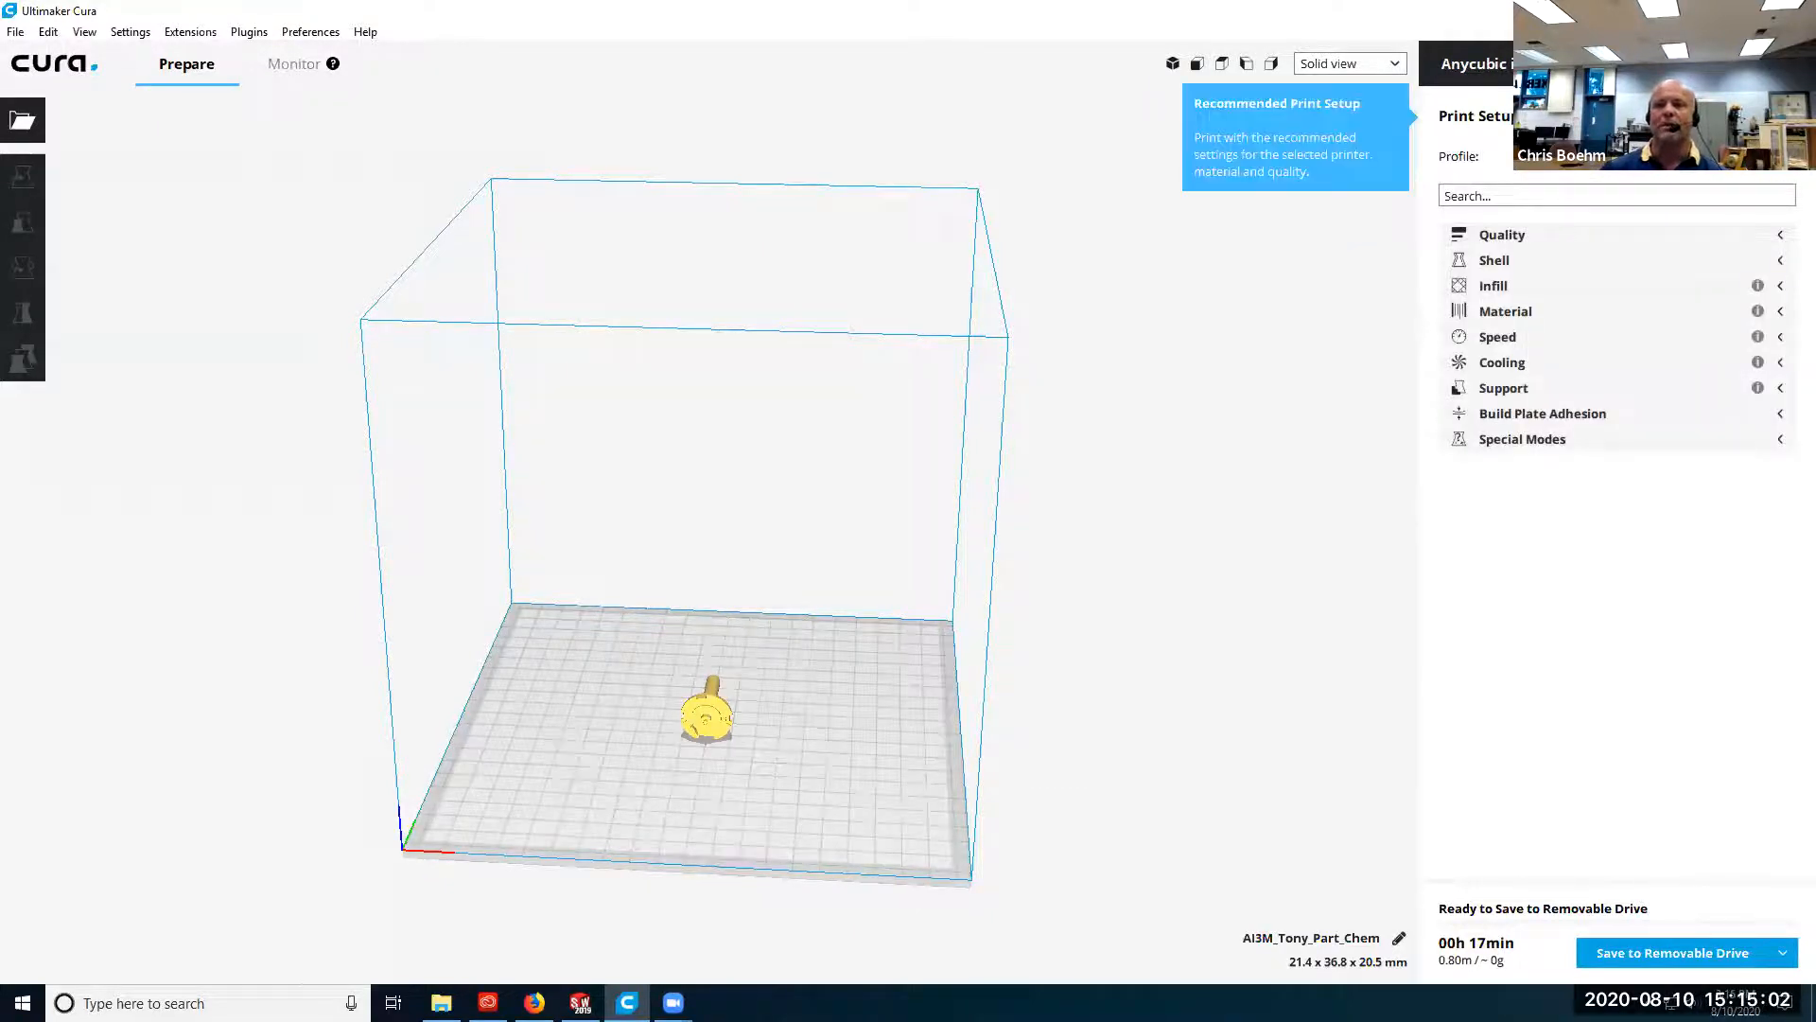
click(1663, 116)
click(1742, 117)
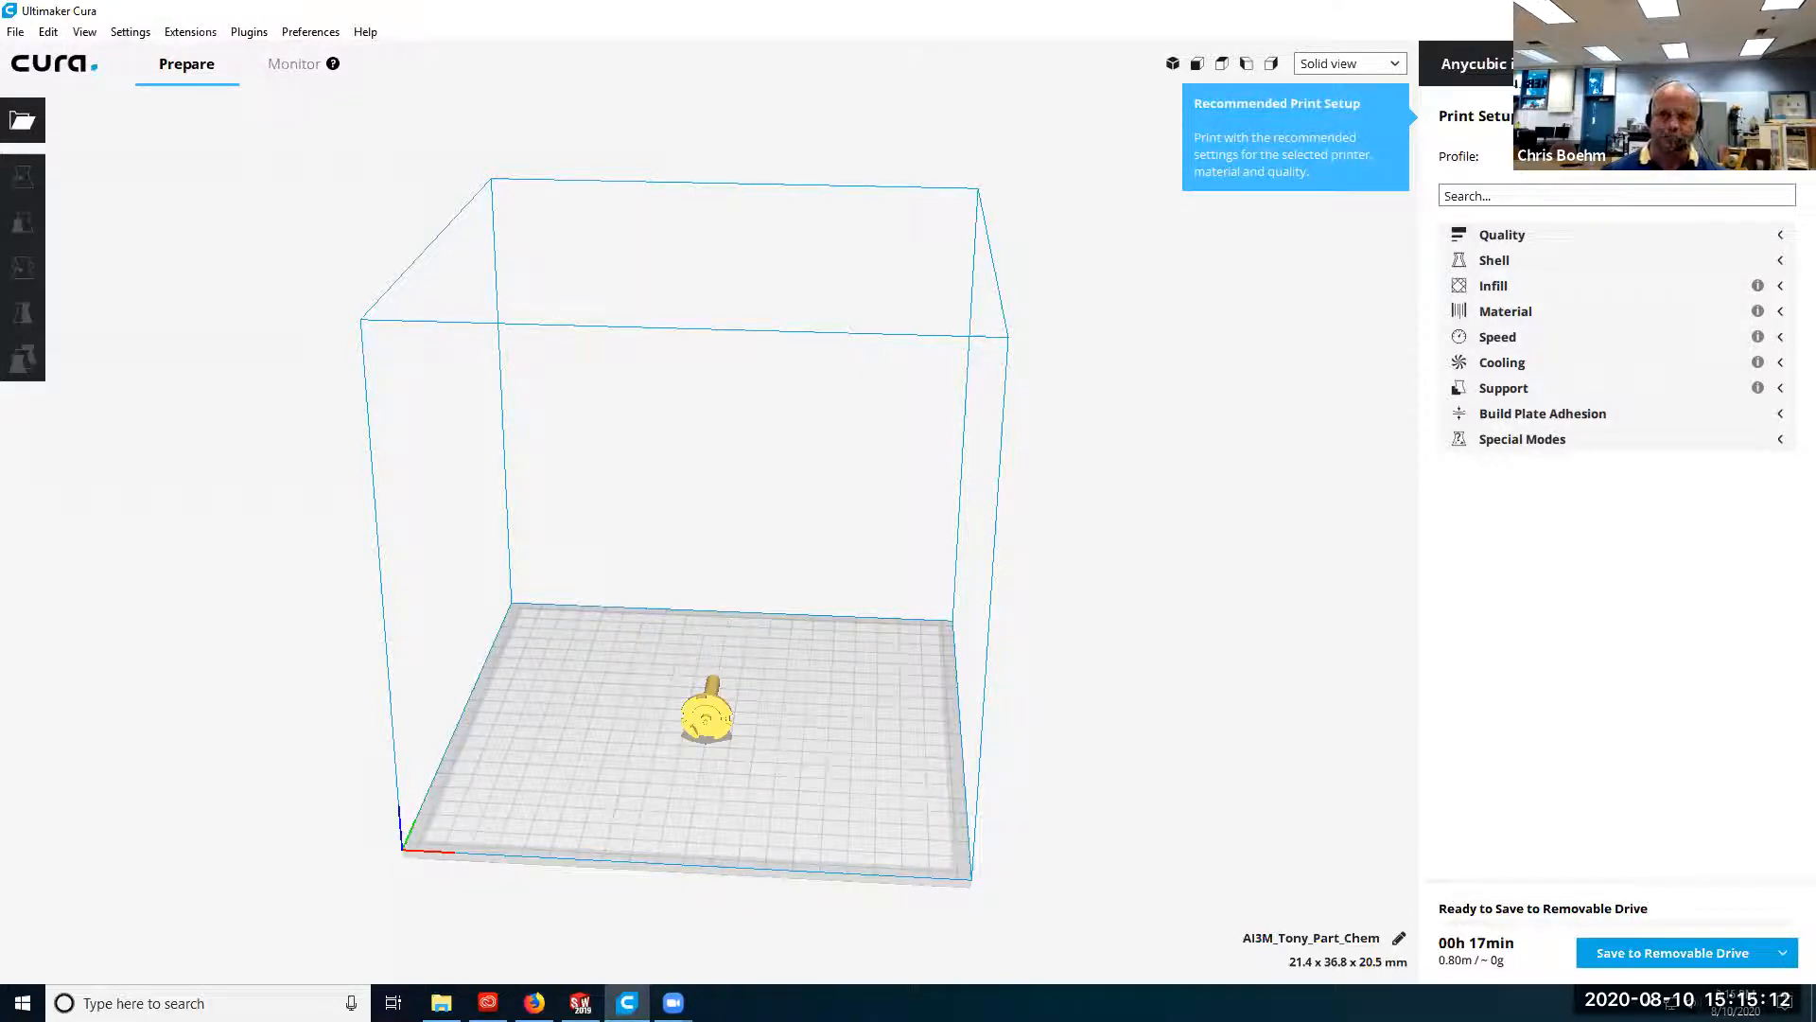
click(1625, 116)
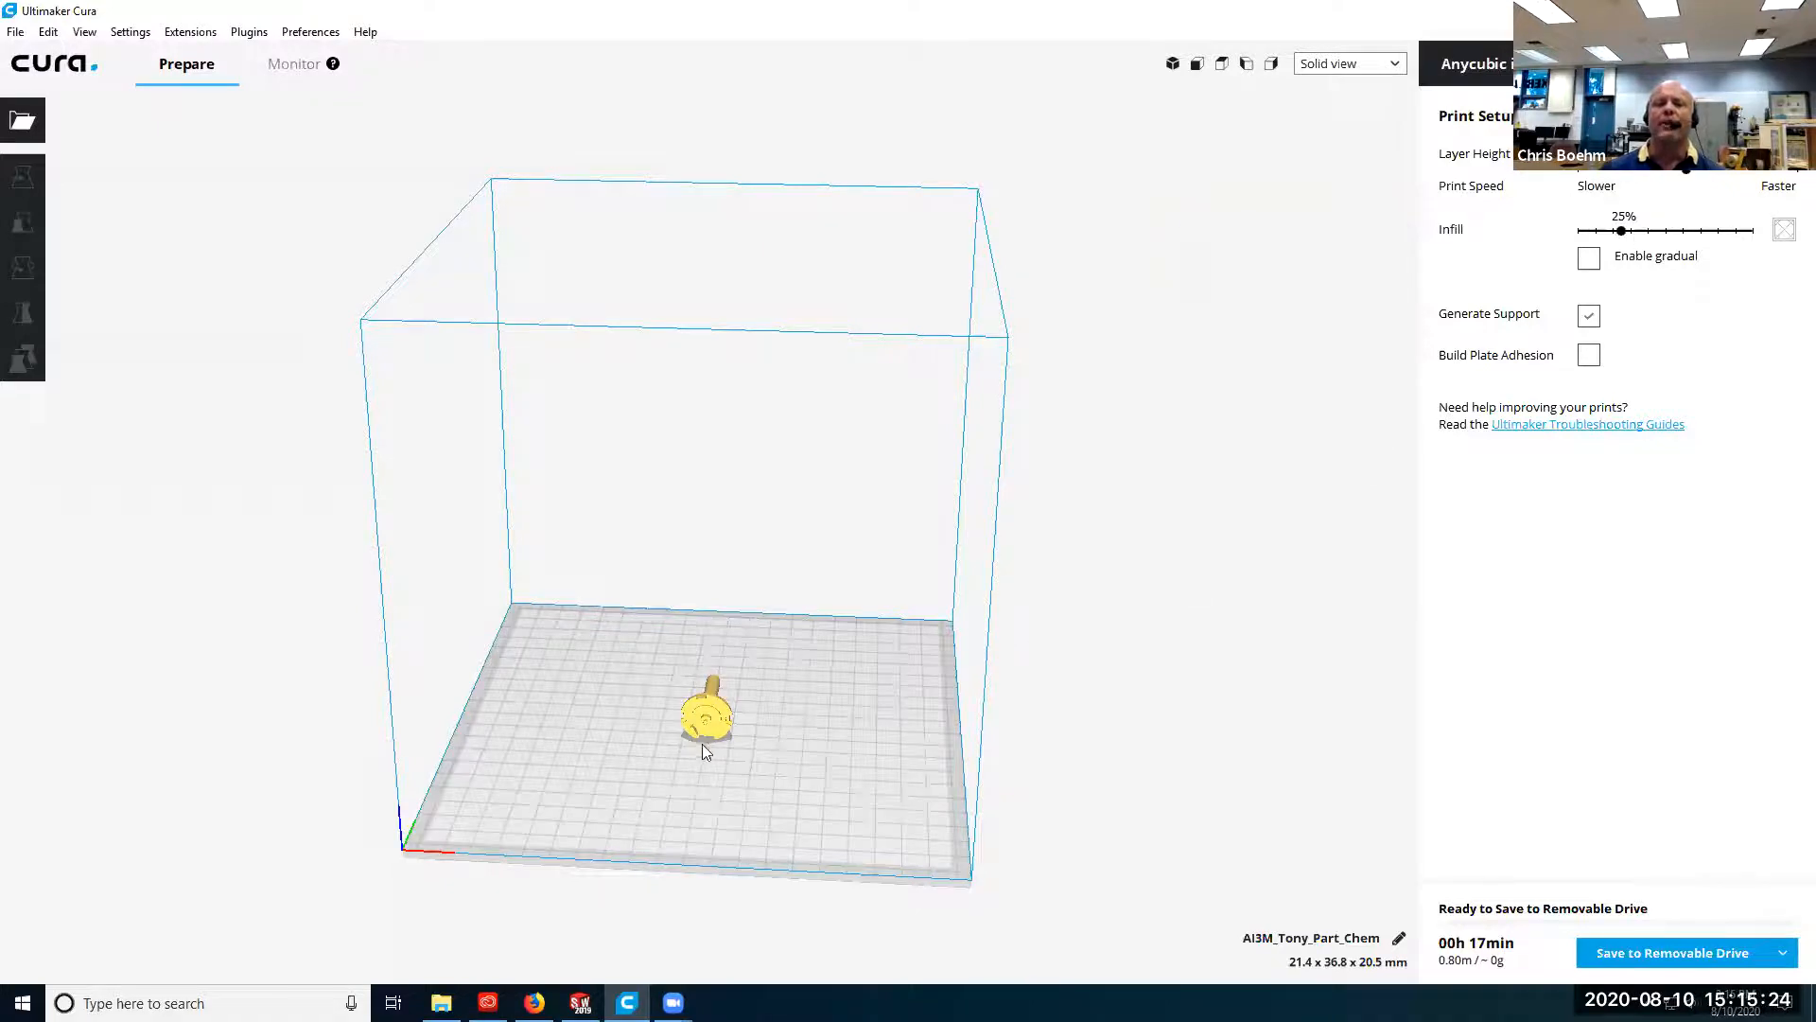
Examine the model on the build plate from several angles, including its disc, shaft and overhanging areas.
scroll(703, 749, up, 3)
scroll(652, 842, down, 1)
scroll(653, 844, up, 2)
scroll(668, 830, down, 1)
middle_drag(667, 831, 768, 639)
scroll(768, 643, up, 4)
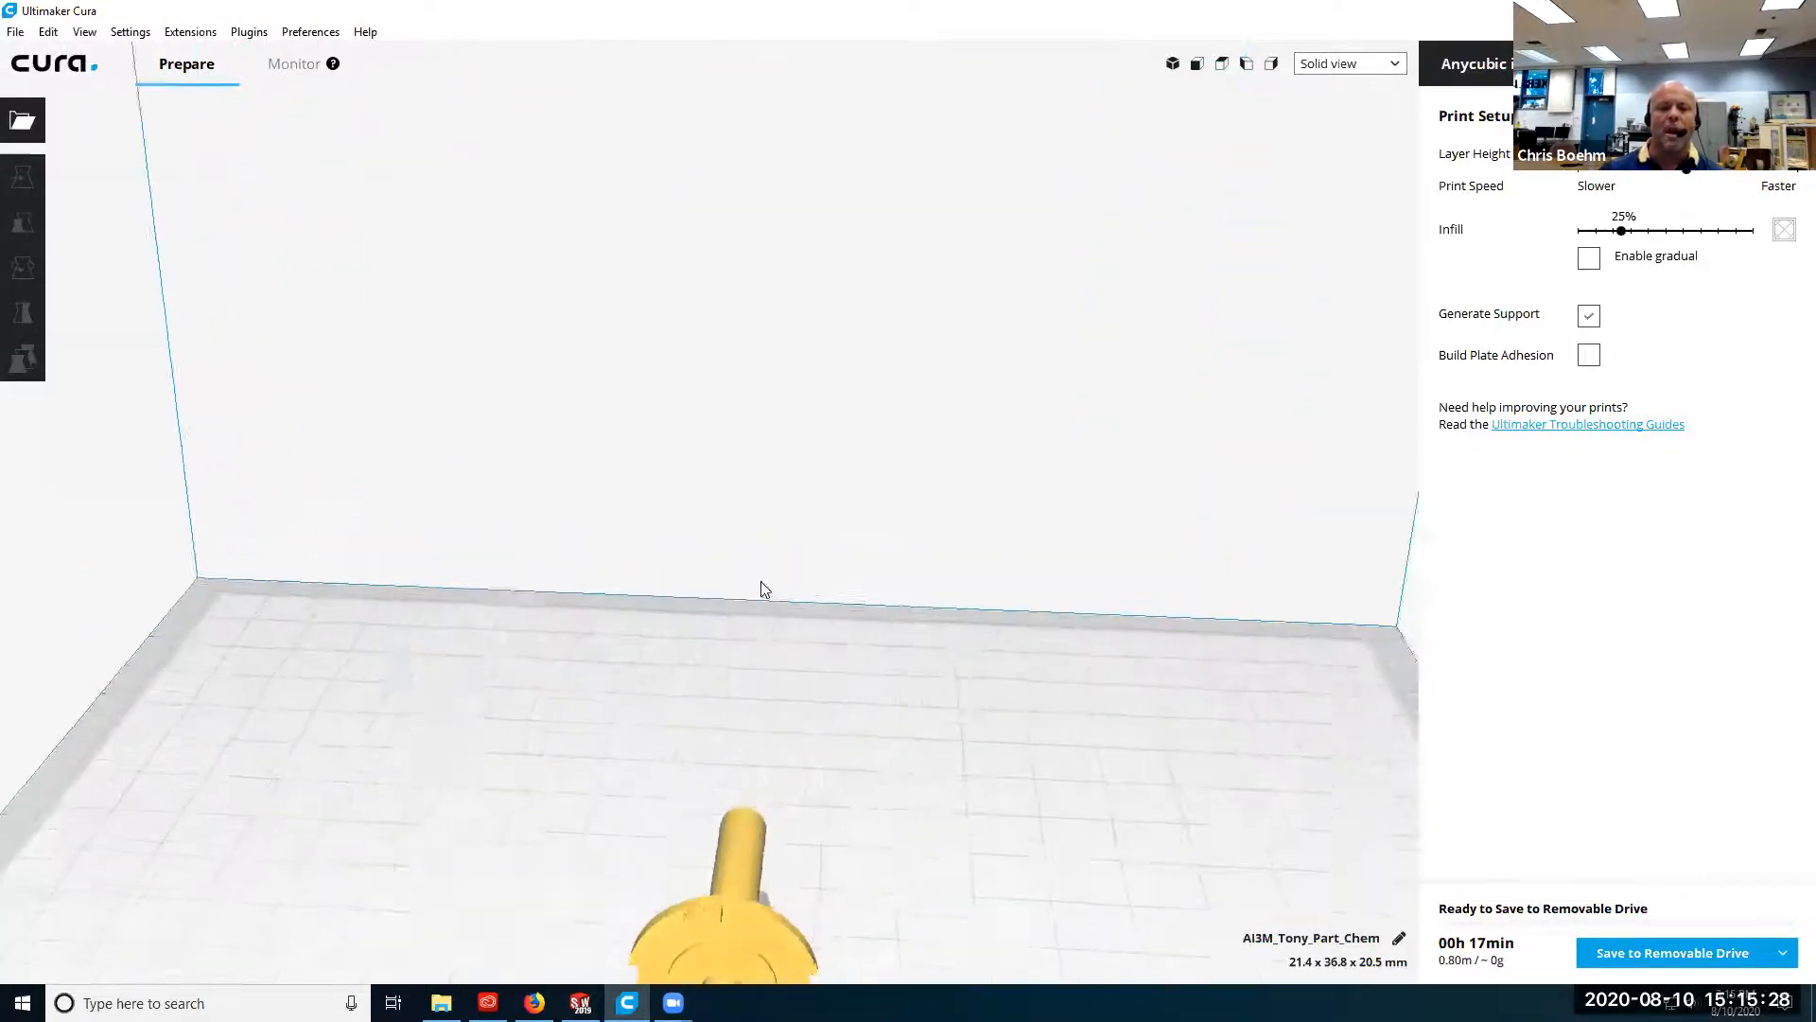
scroll(763, 587, down, 2)
right_drag(622, 676, 93, 531)
scroll(906, 654, up, 3)
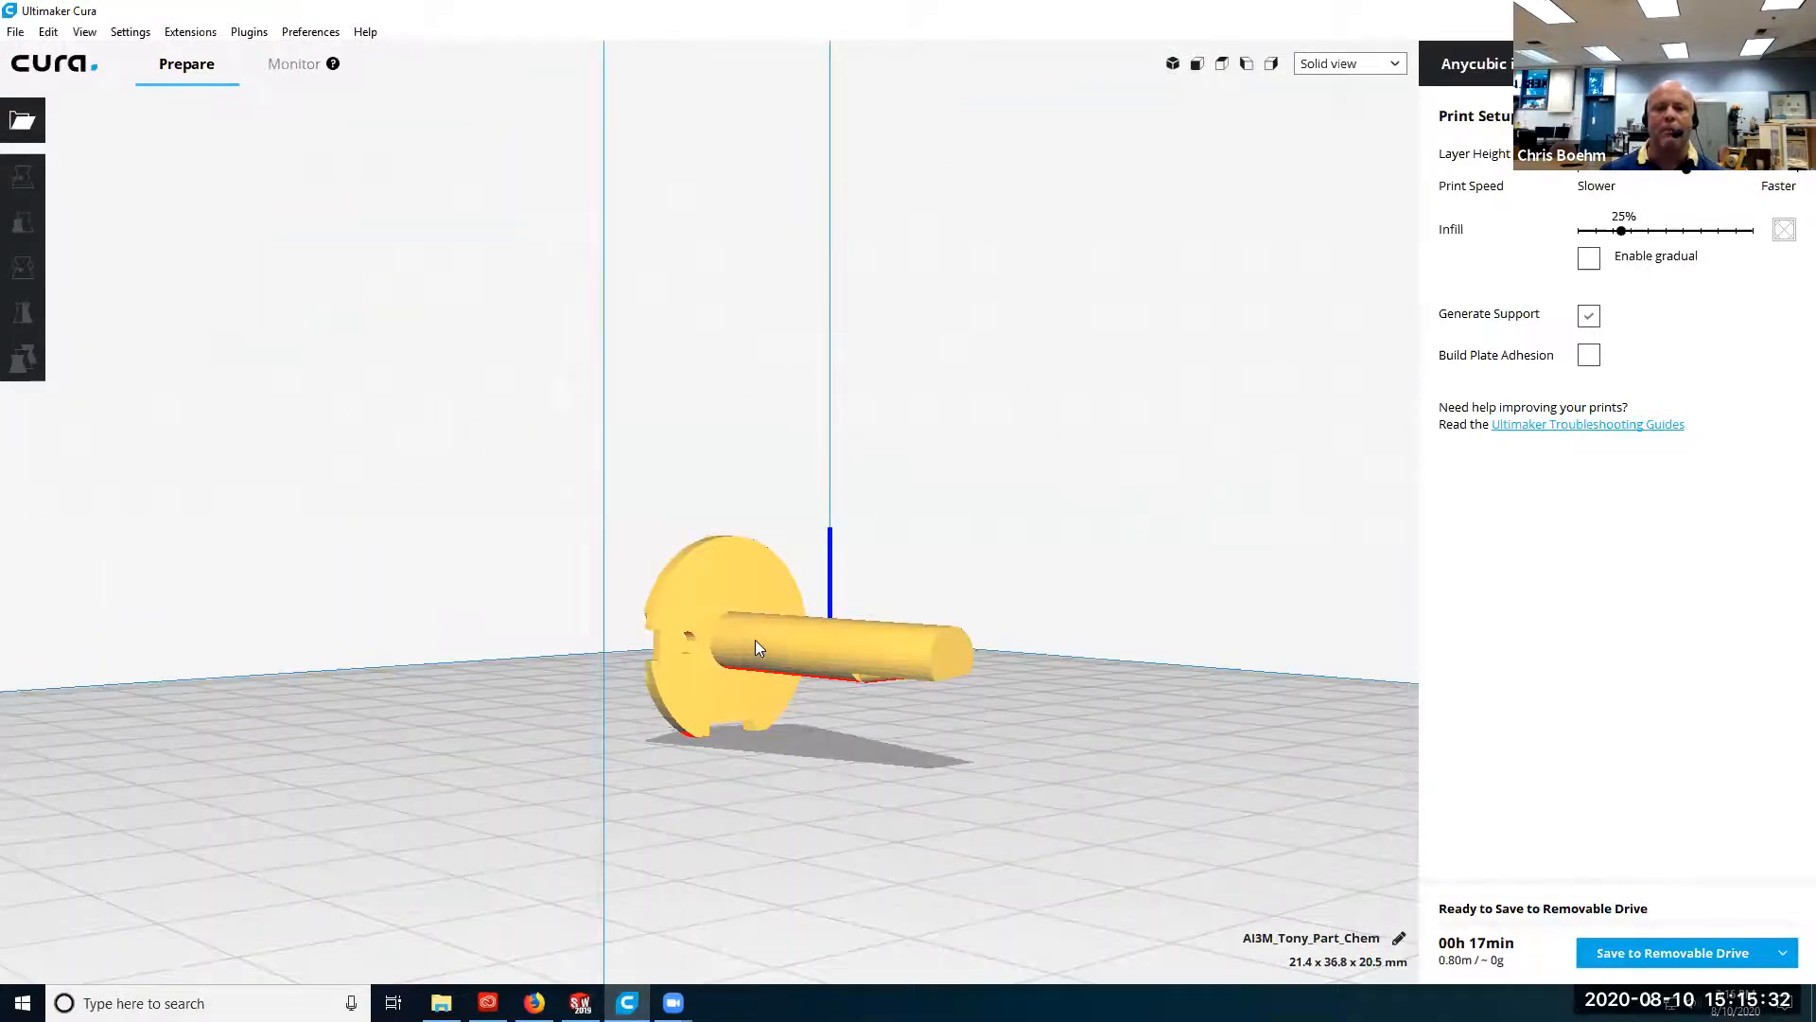
right_drag(762, 717, 653, 714)
right_drag(716, 772, 1018, 747)
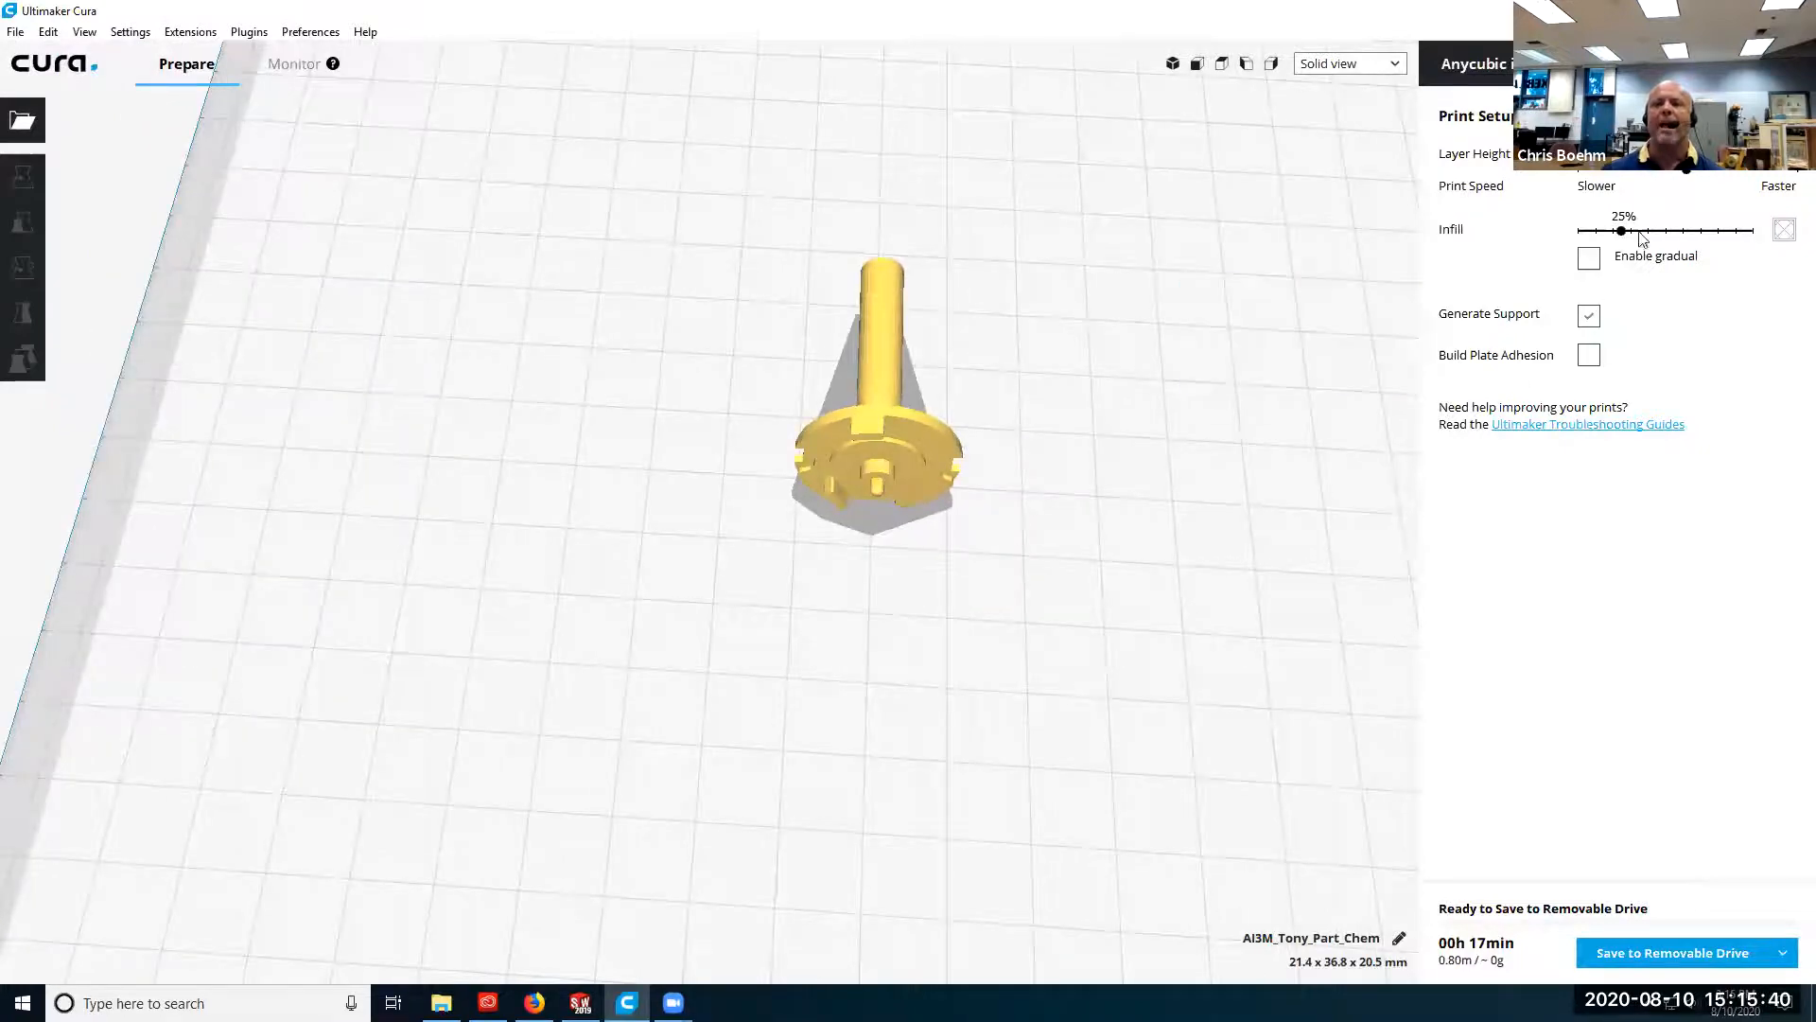
Set the infill density to 40%.
scroll(929, 592, up, 1)
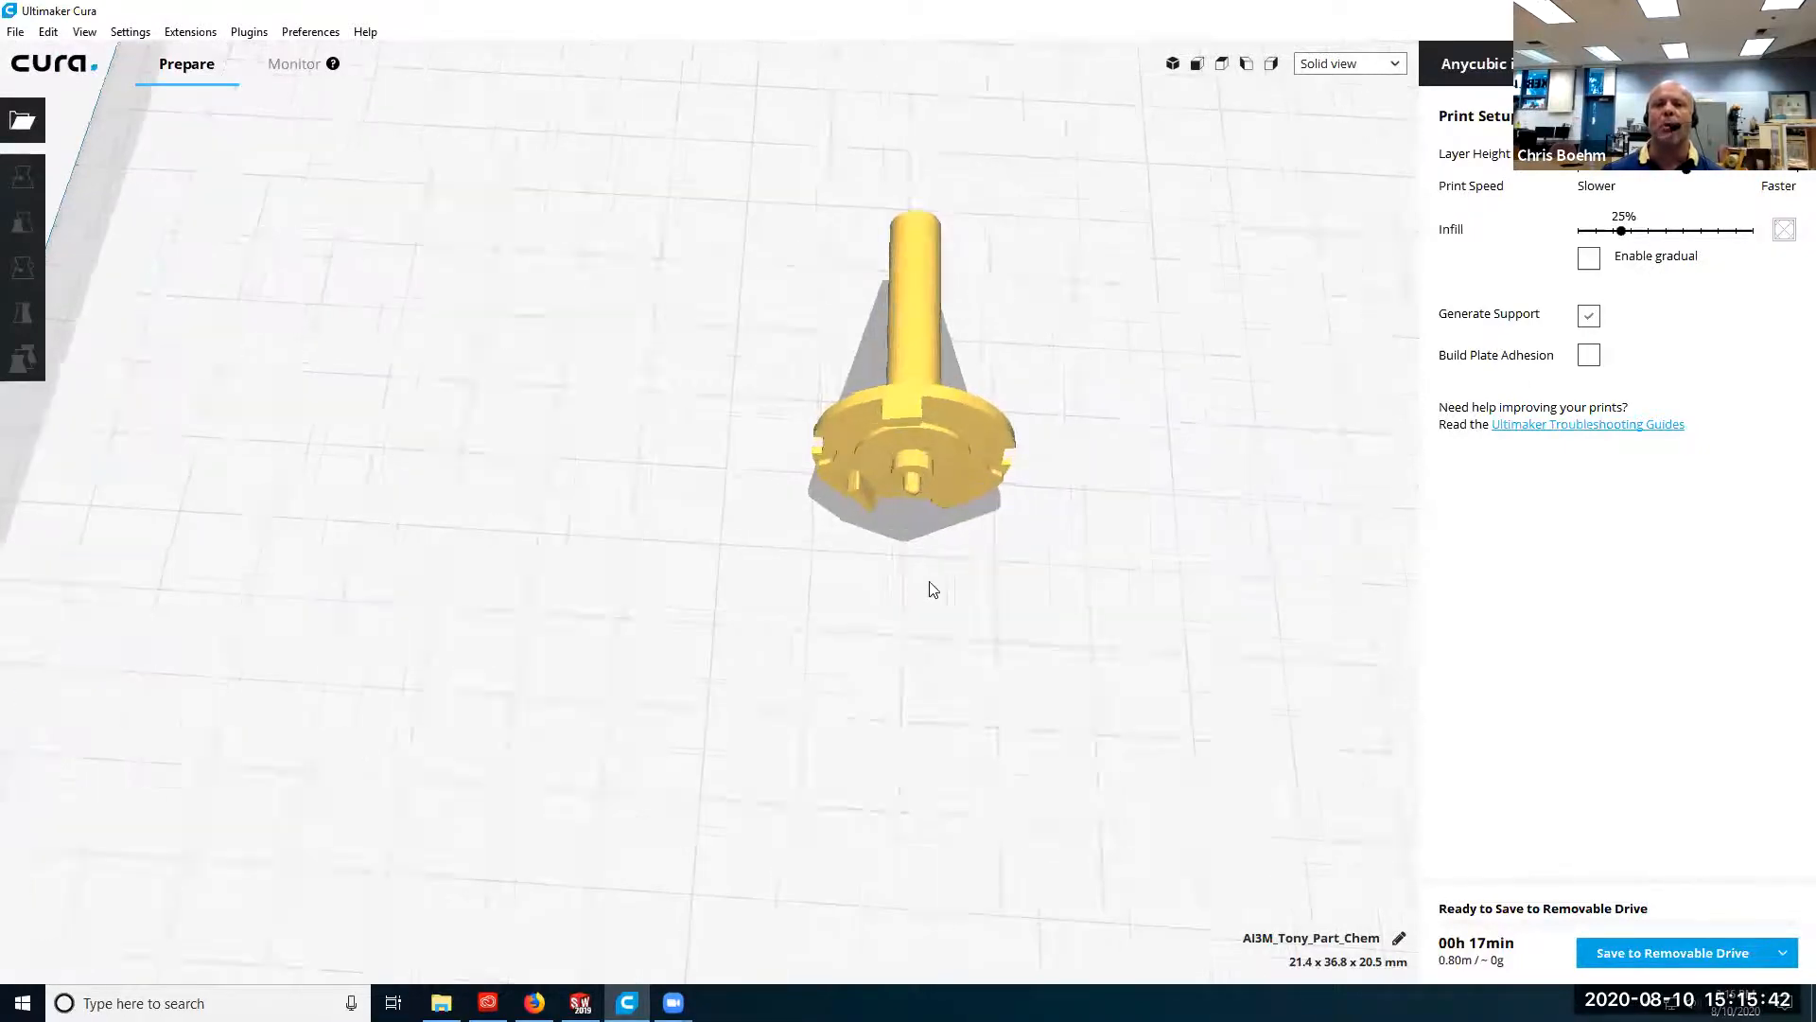
scroll(929, 589, down, 2)
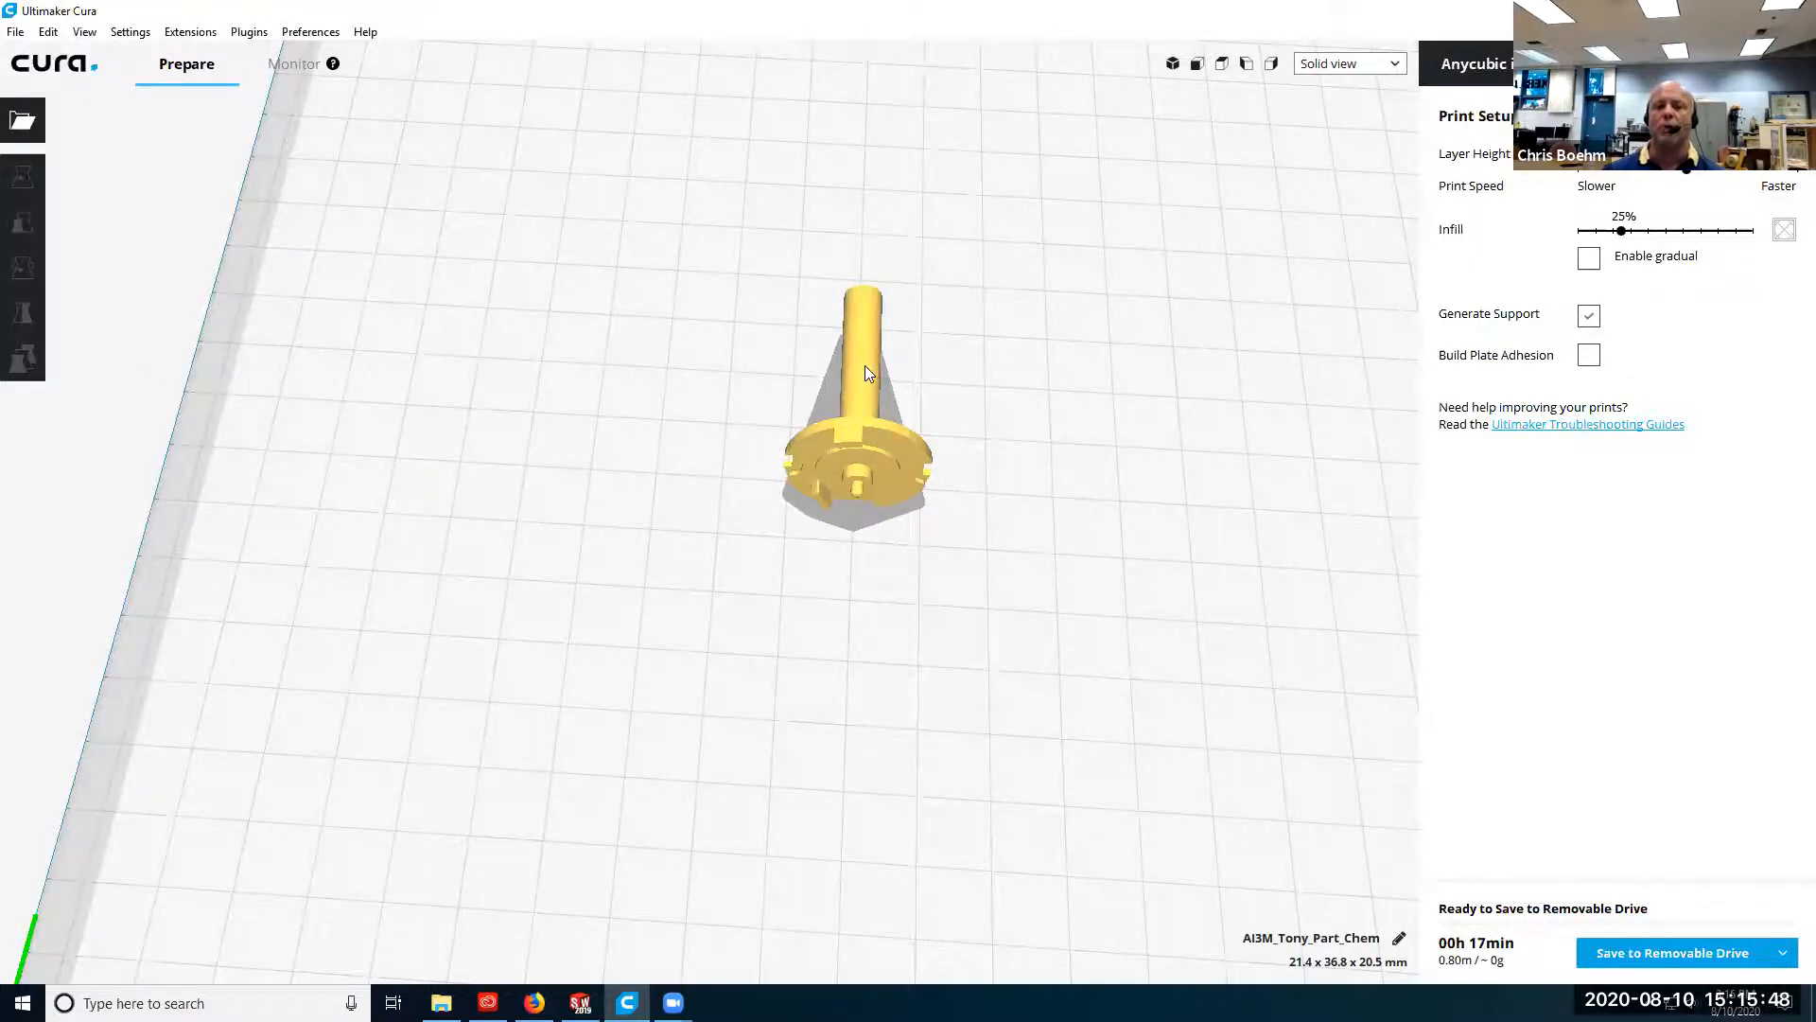
mouse_move(1621, 232)
mouse_down()
mouse_move(1701, 232)
mouse_move(1648, 233)
mouse_up()
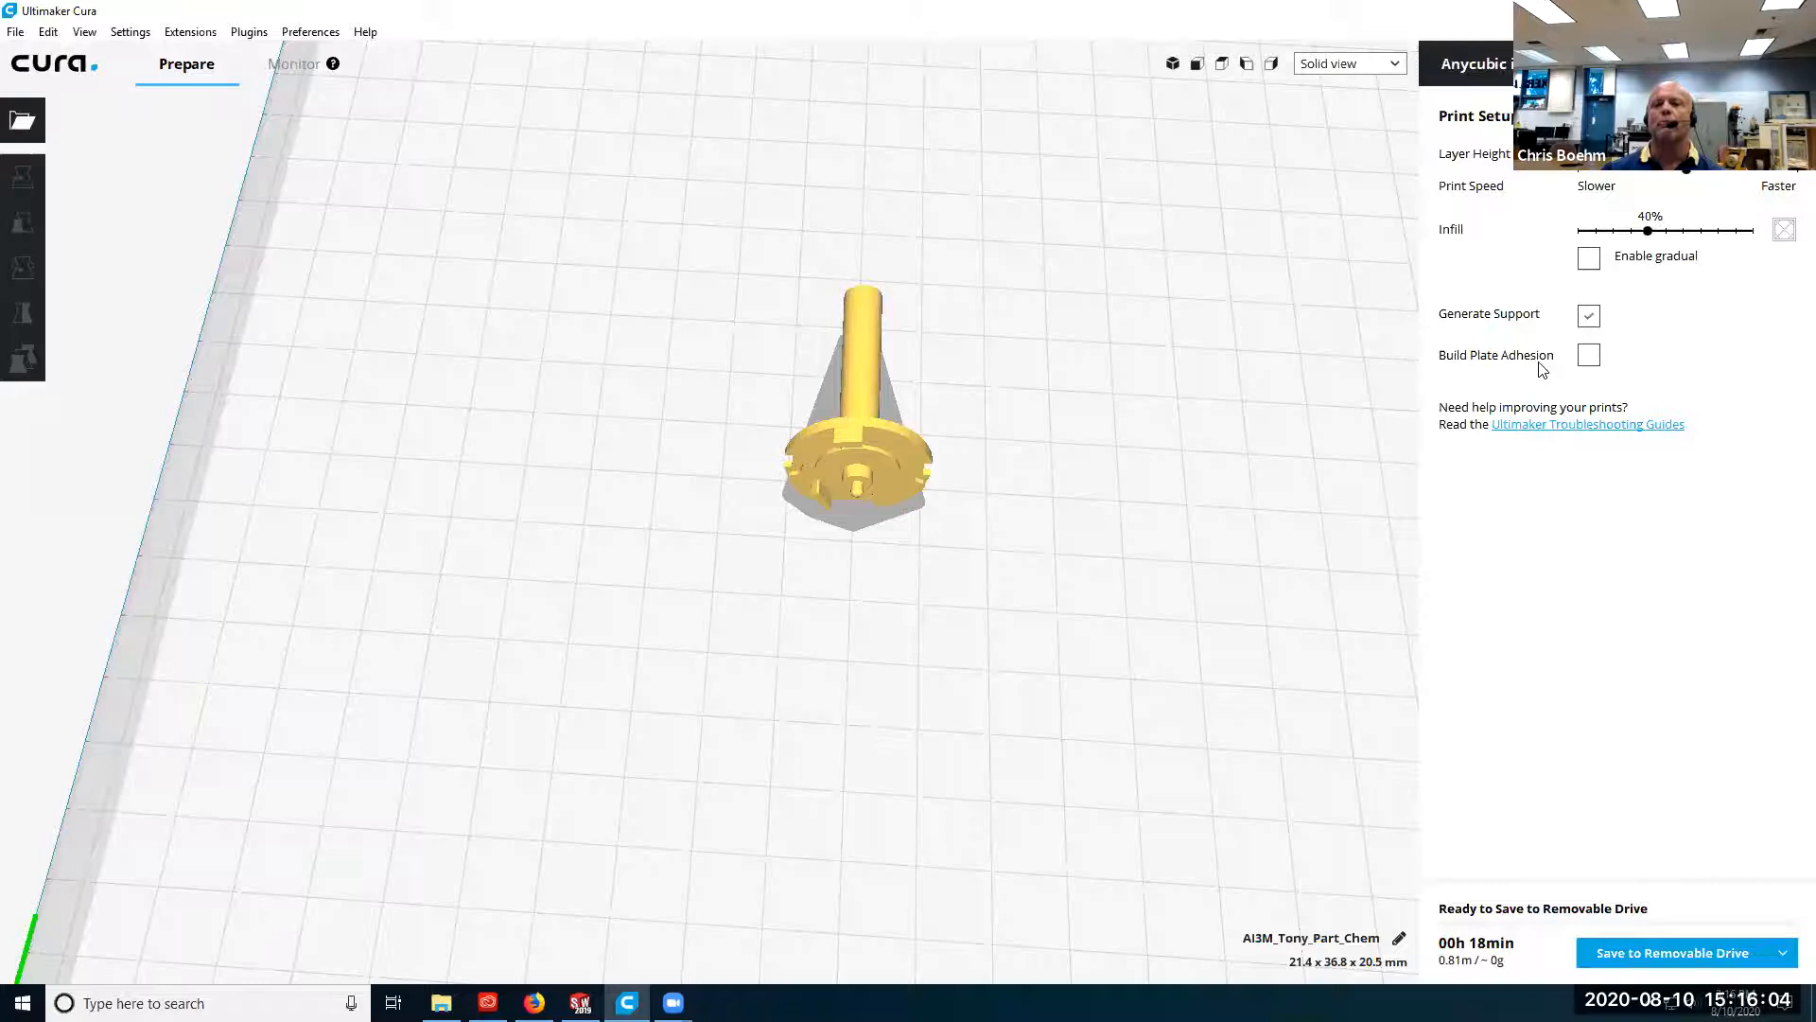
Rotate the model about its red axis so the shaft points straight up and the disc faces the build plate.
right_drag(1120, 605, 739, 370)
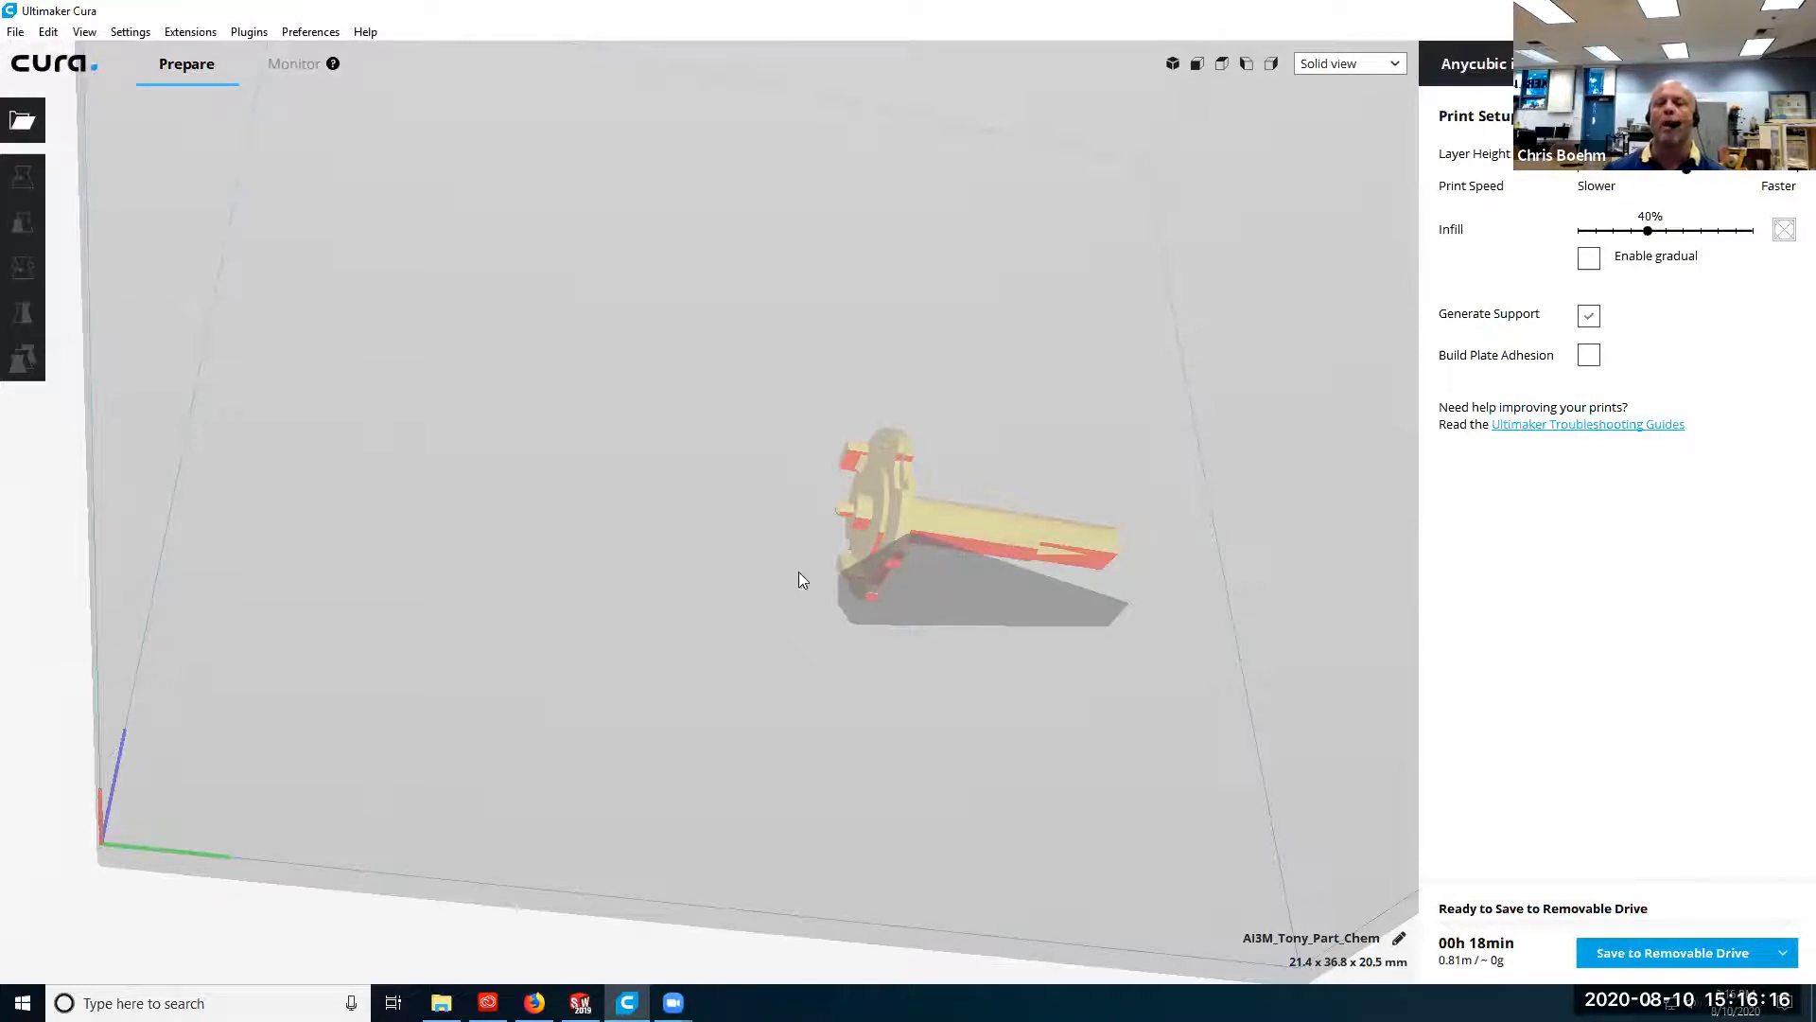
right_drag(741, 479, 689, 626)
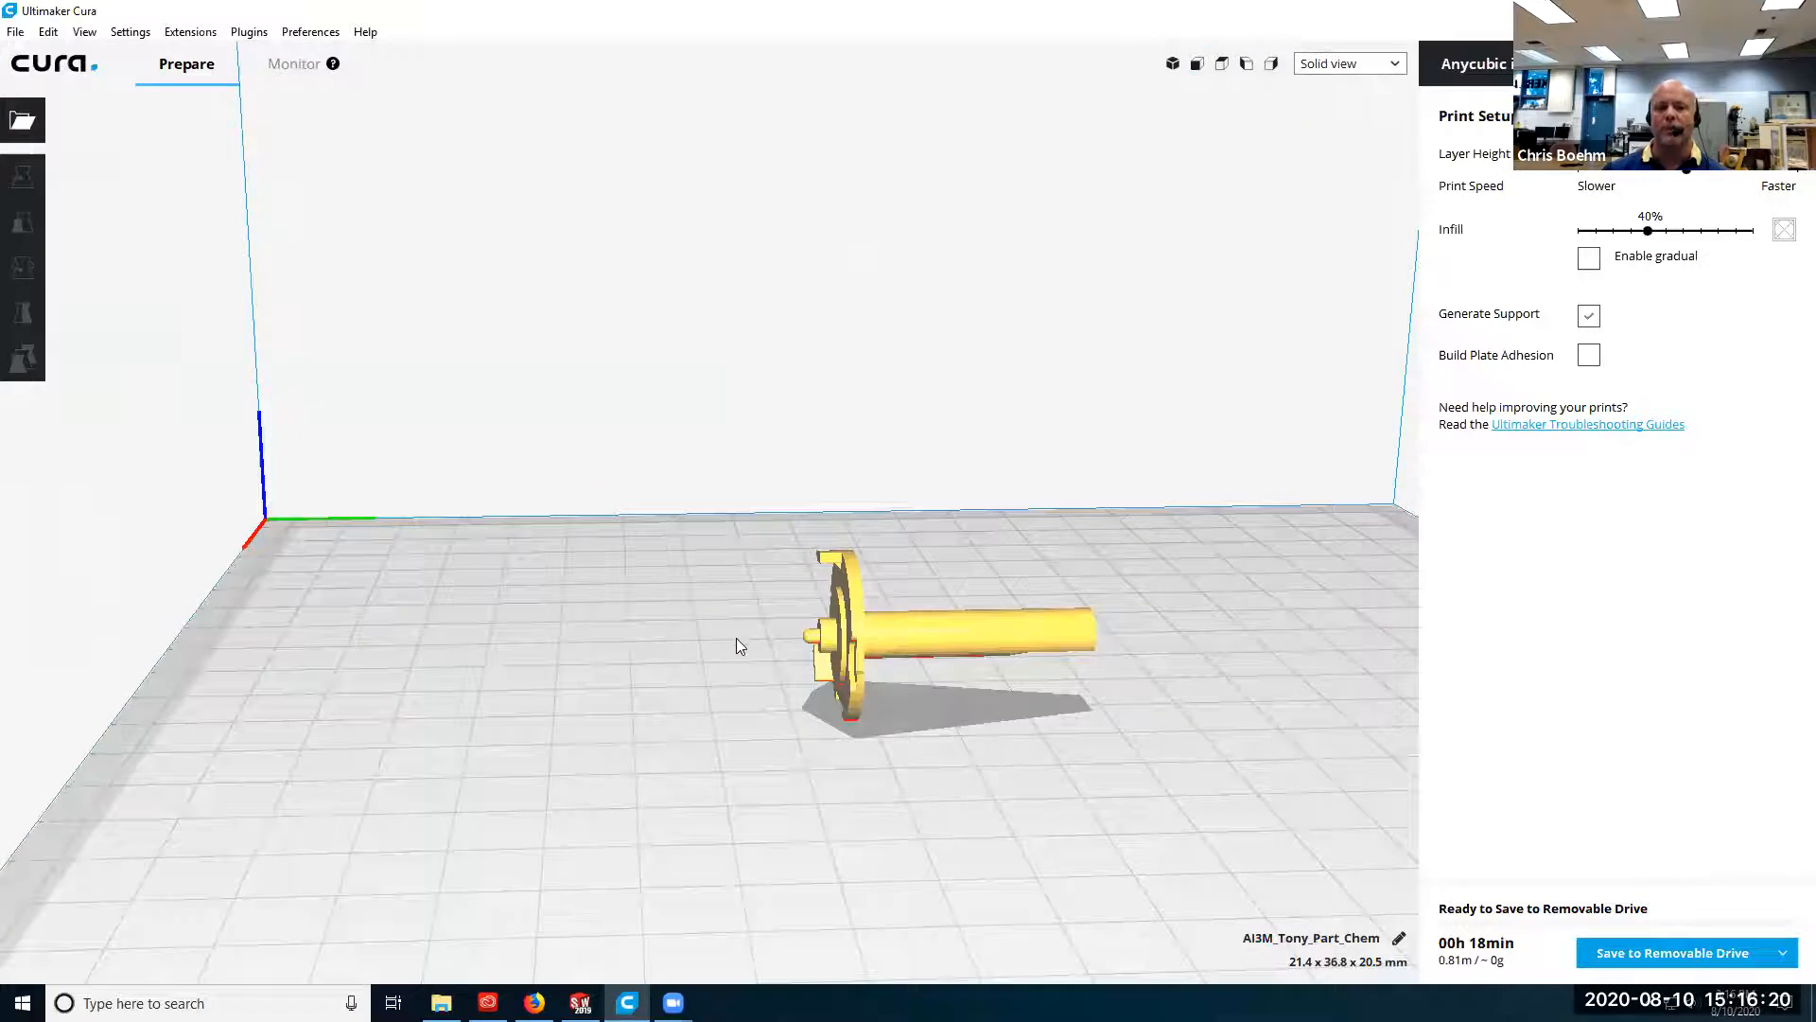
click(881, 635)
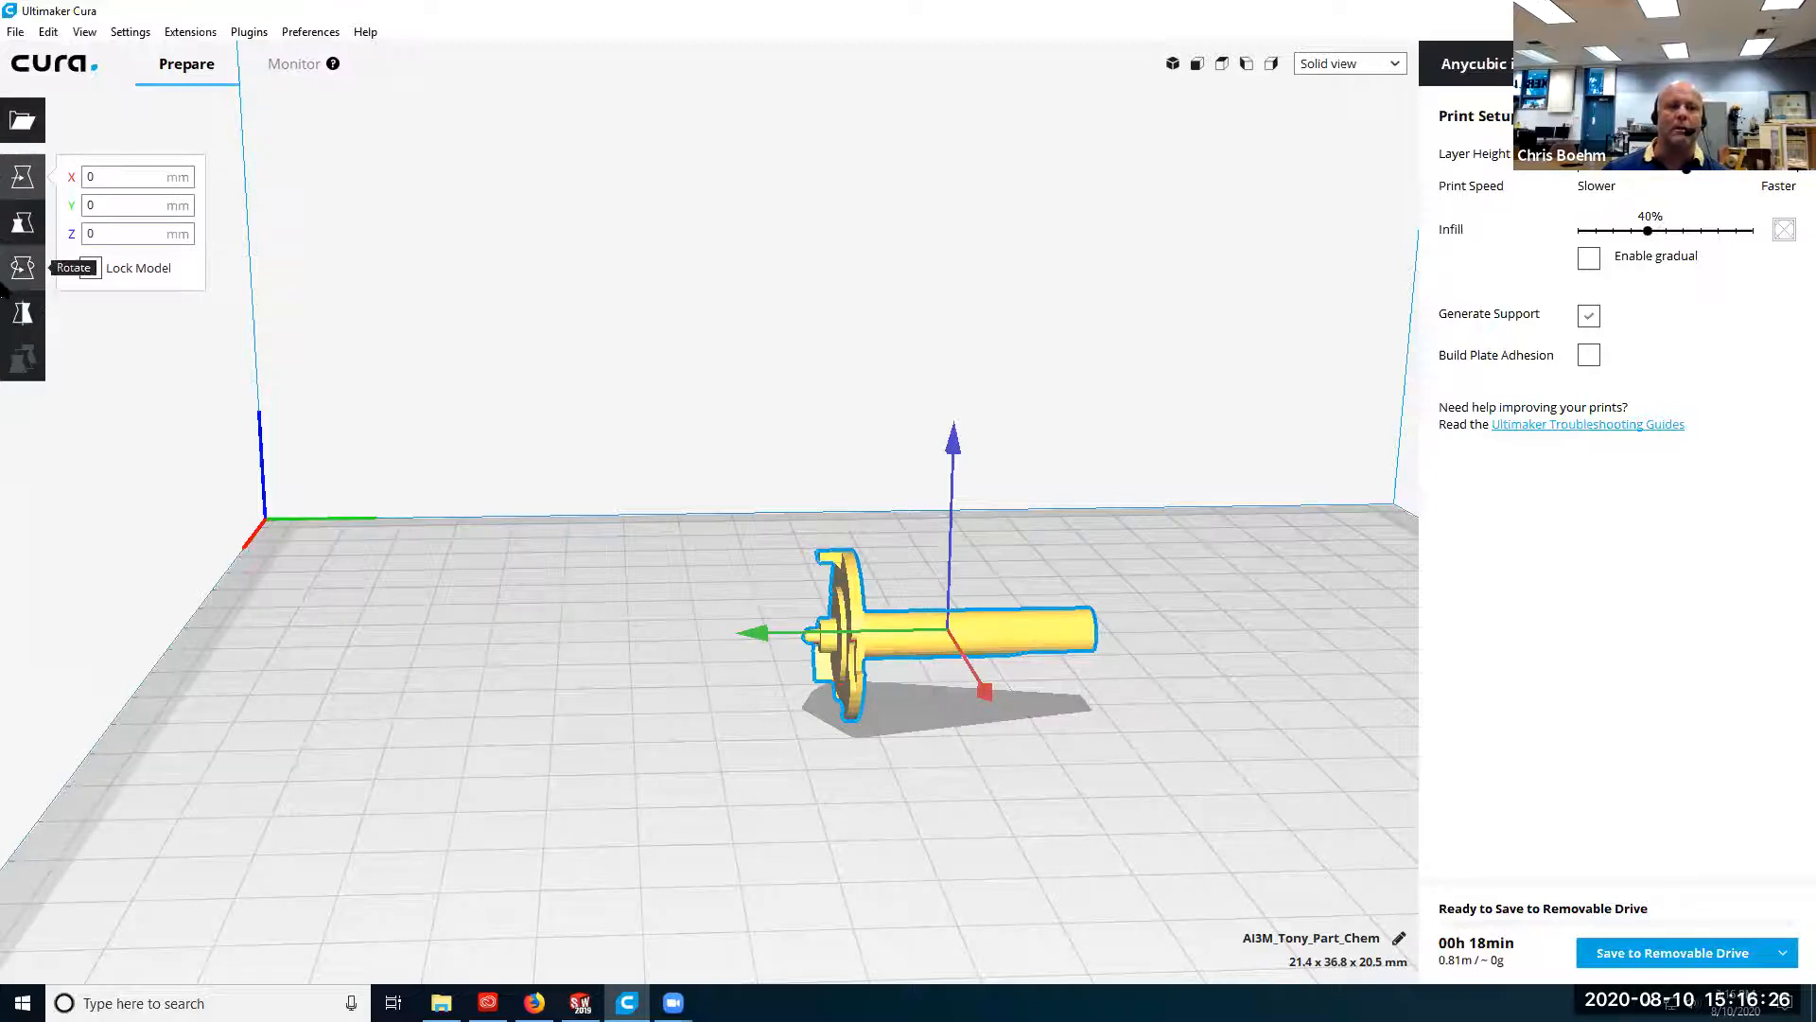
click(23, 268)
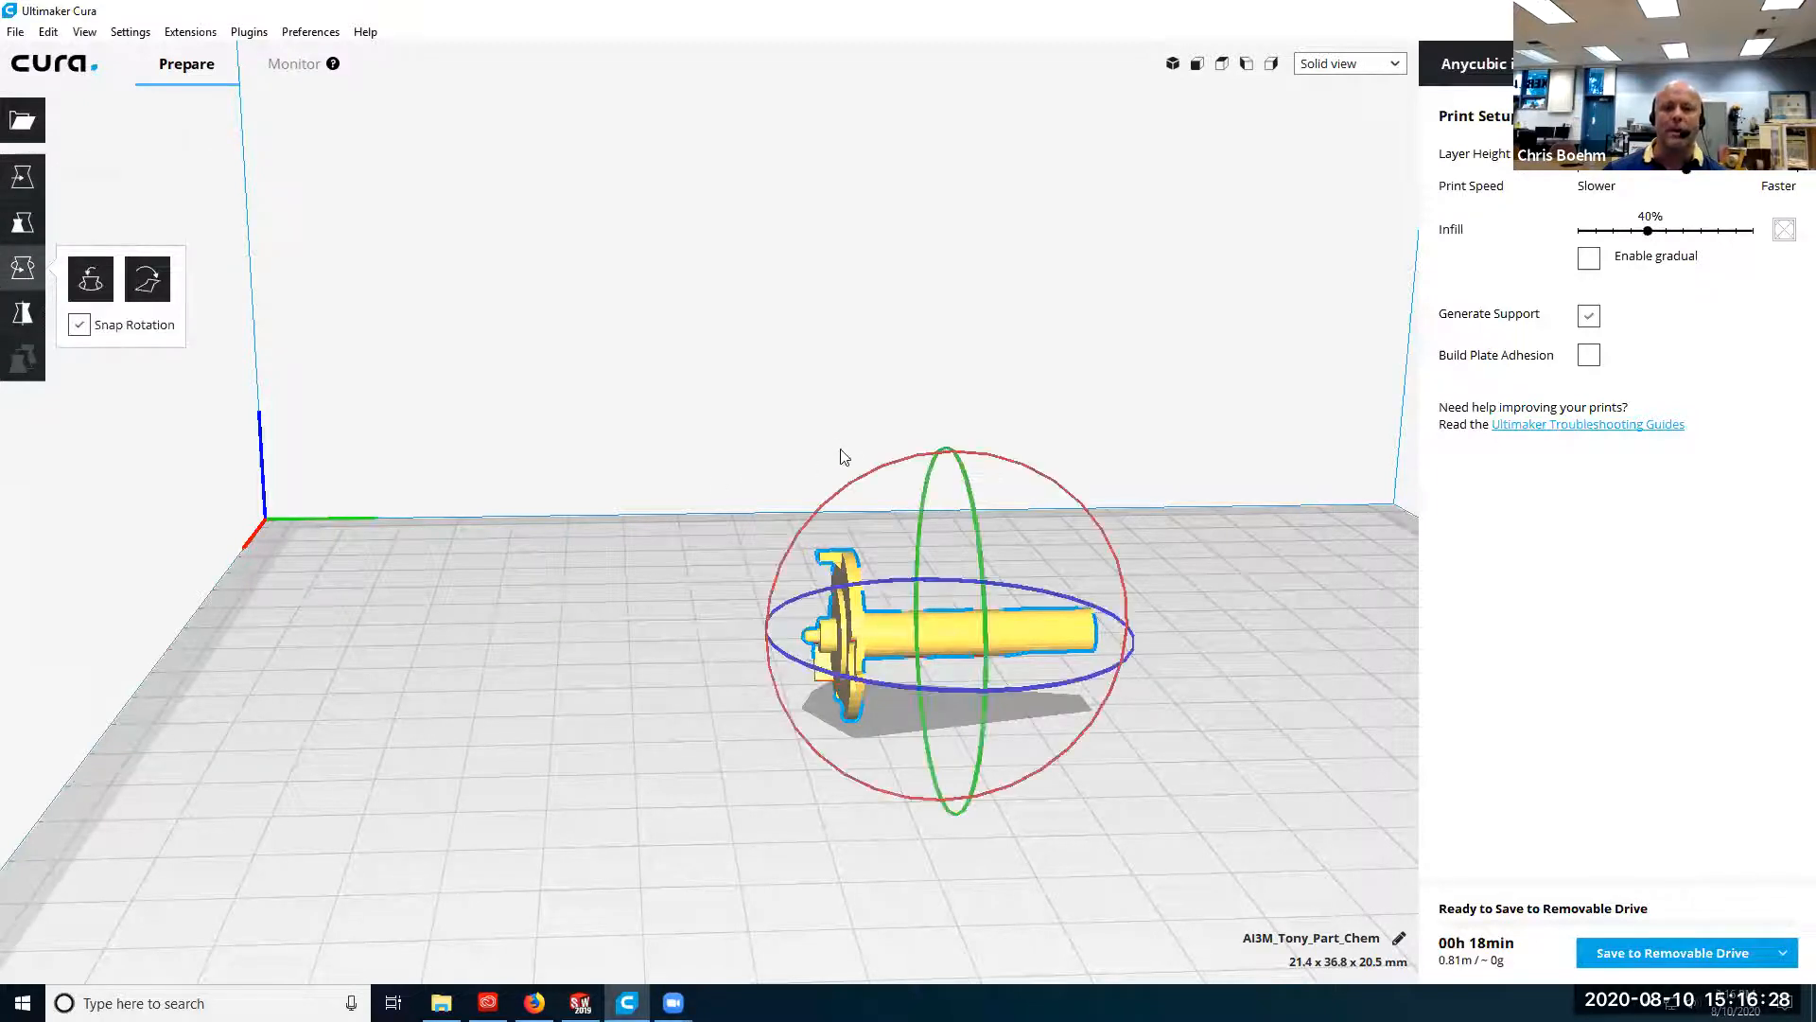
drag(863, 479, 802, 716)
right_drag(787, 807, 1075, 600)
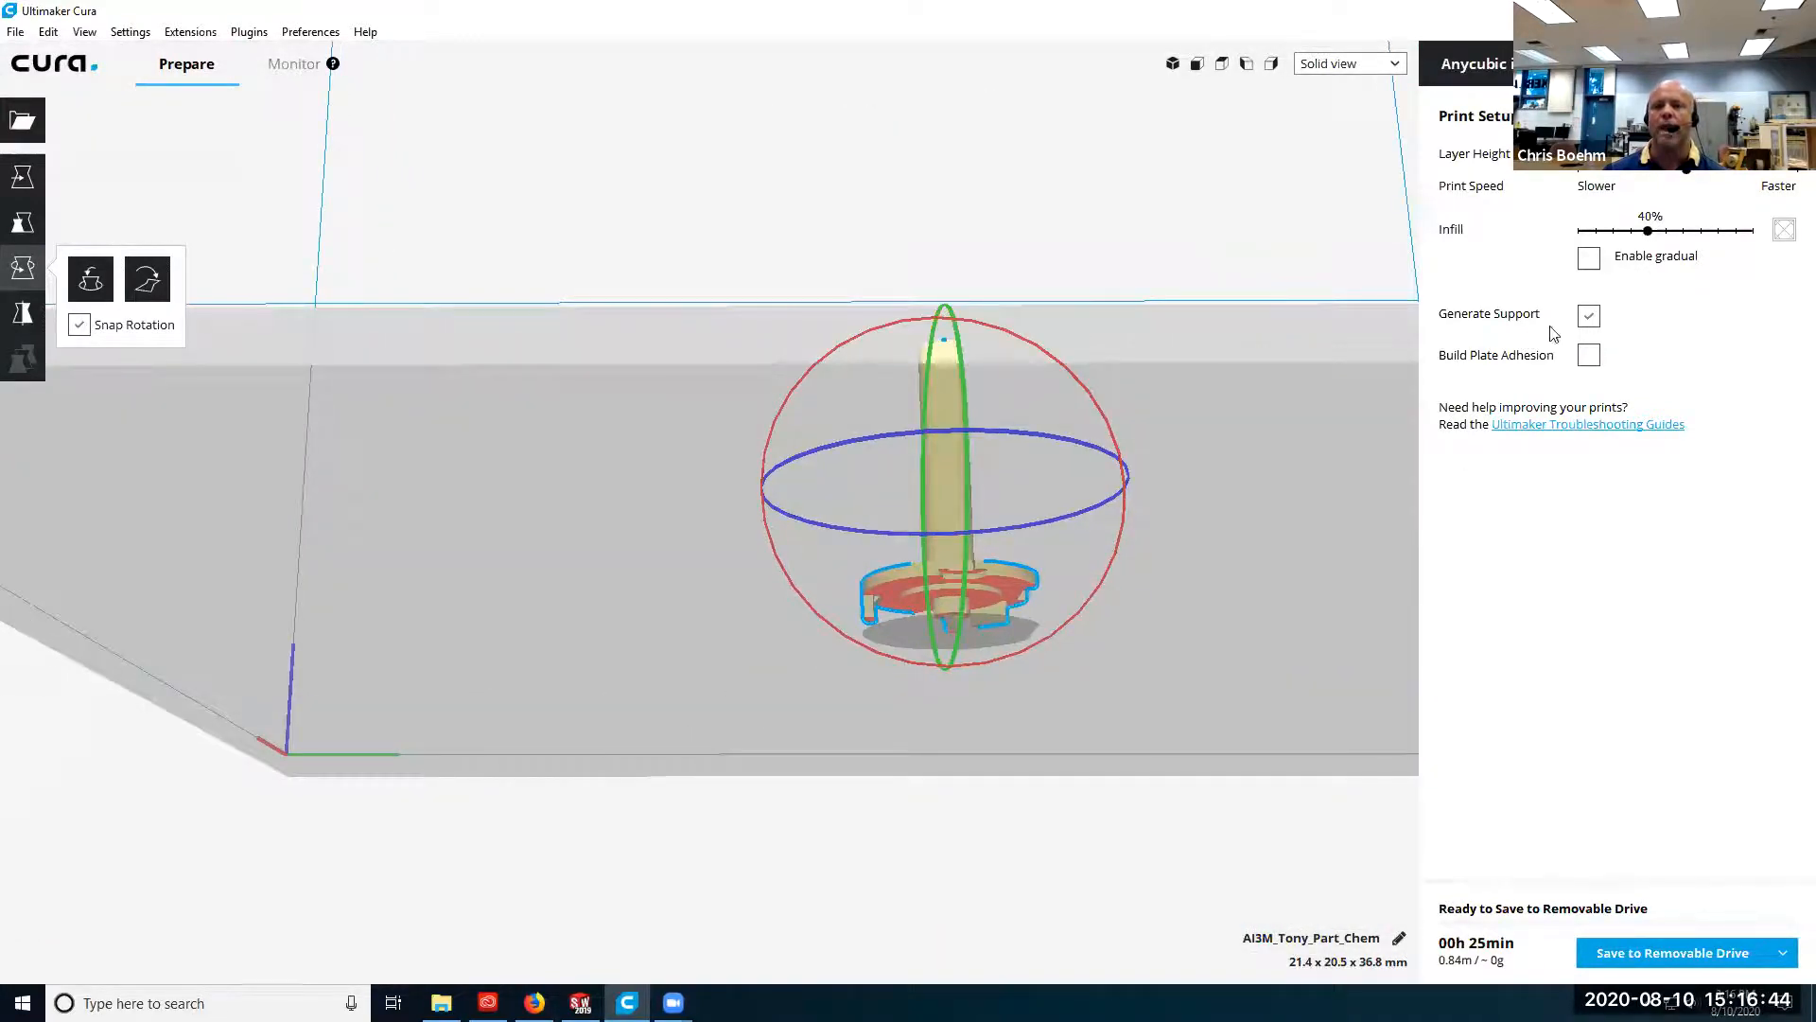
right_drag(819, 813, 1107, 466)
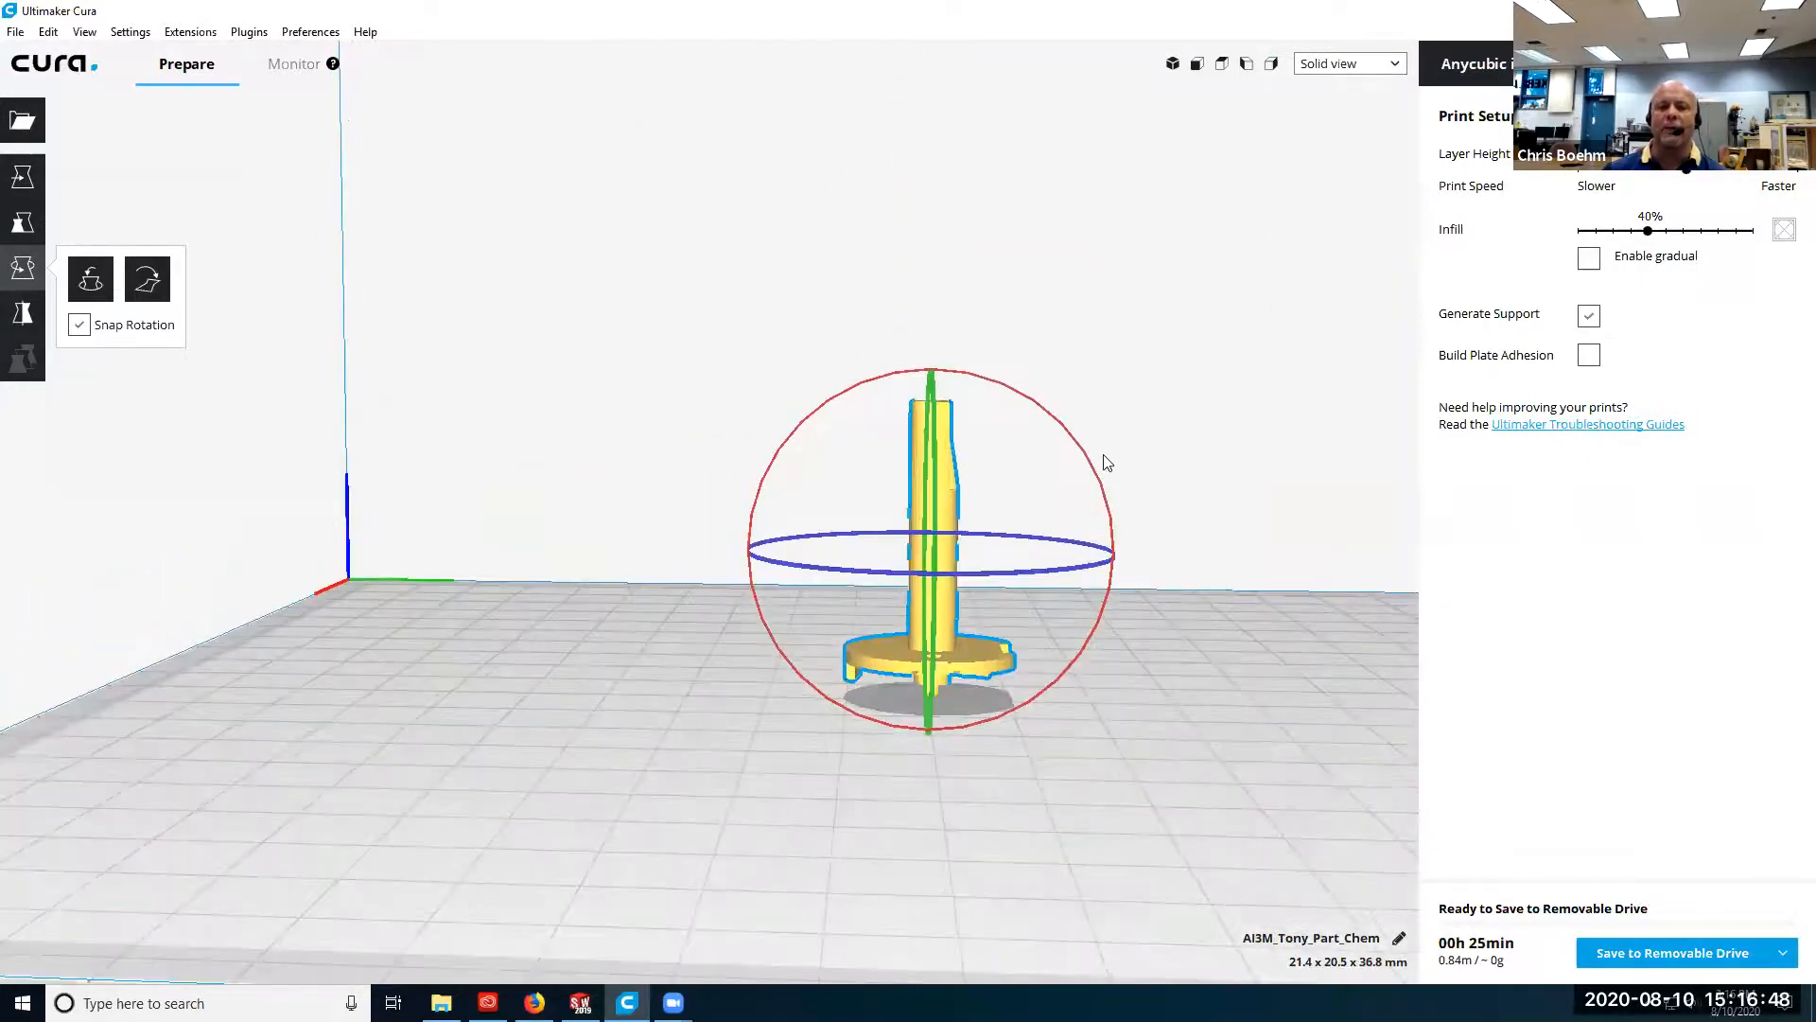
Tilt the model down towards its side with the Rotate tool and stand it upright again on its disc end.
drag(1098, 478, 908, 822)
right_drag(1029, 709, 860, 860)
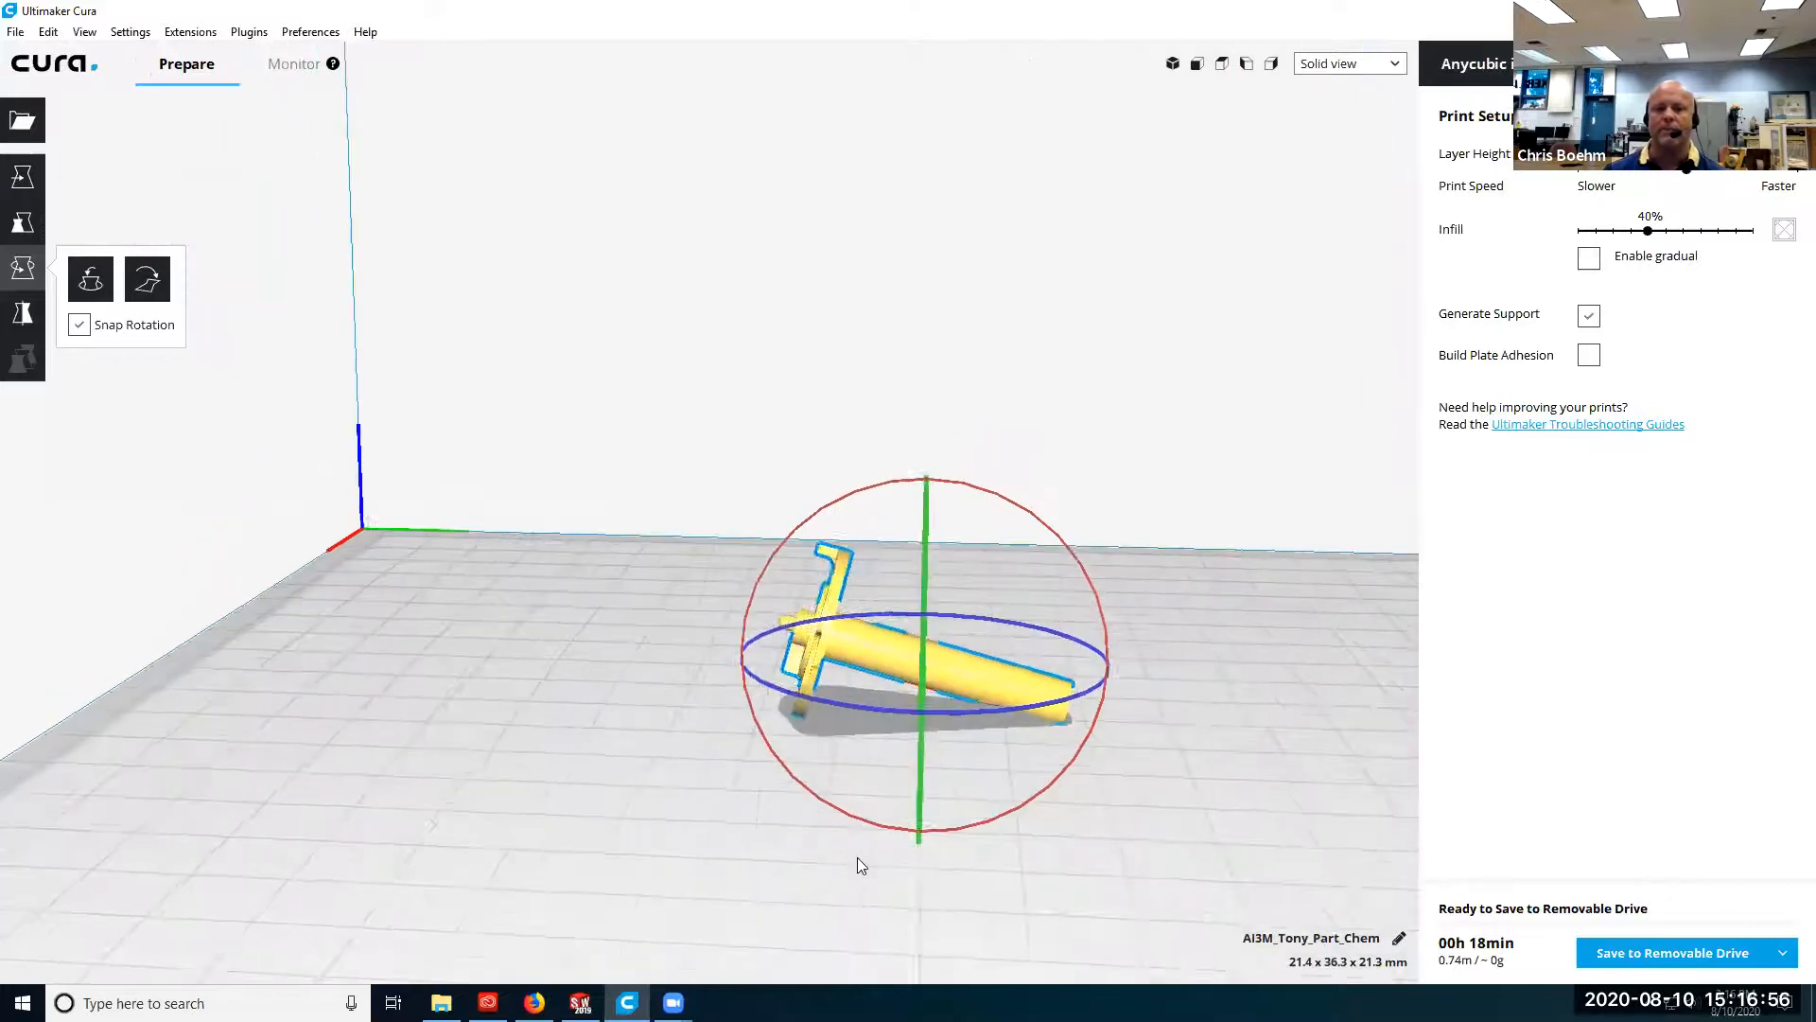
drag(879, 489, 846, 702)
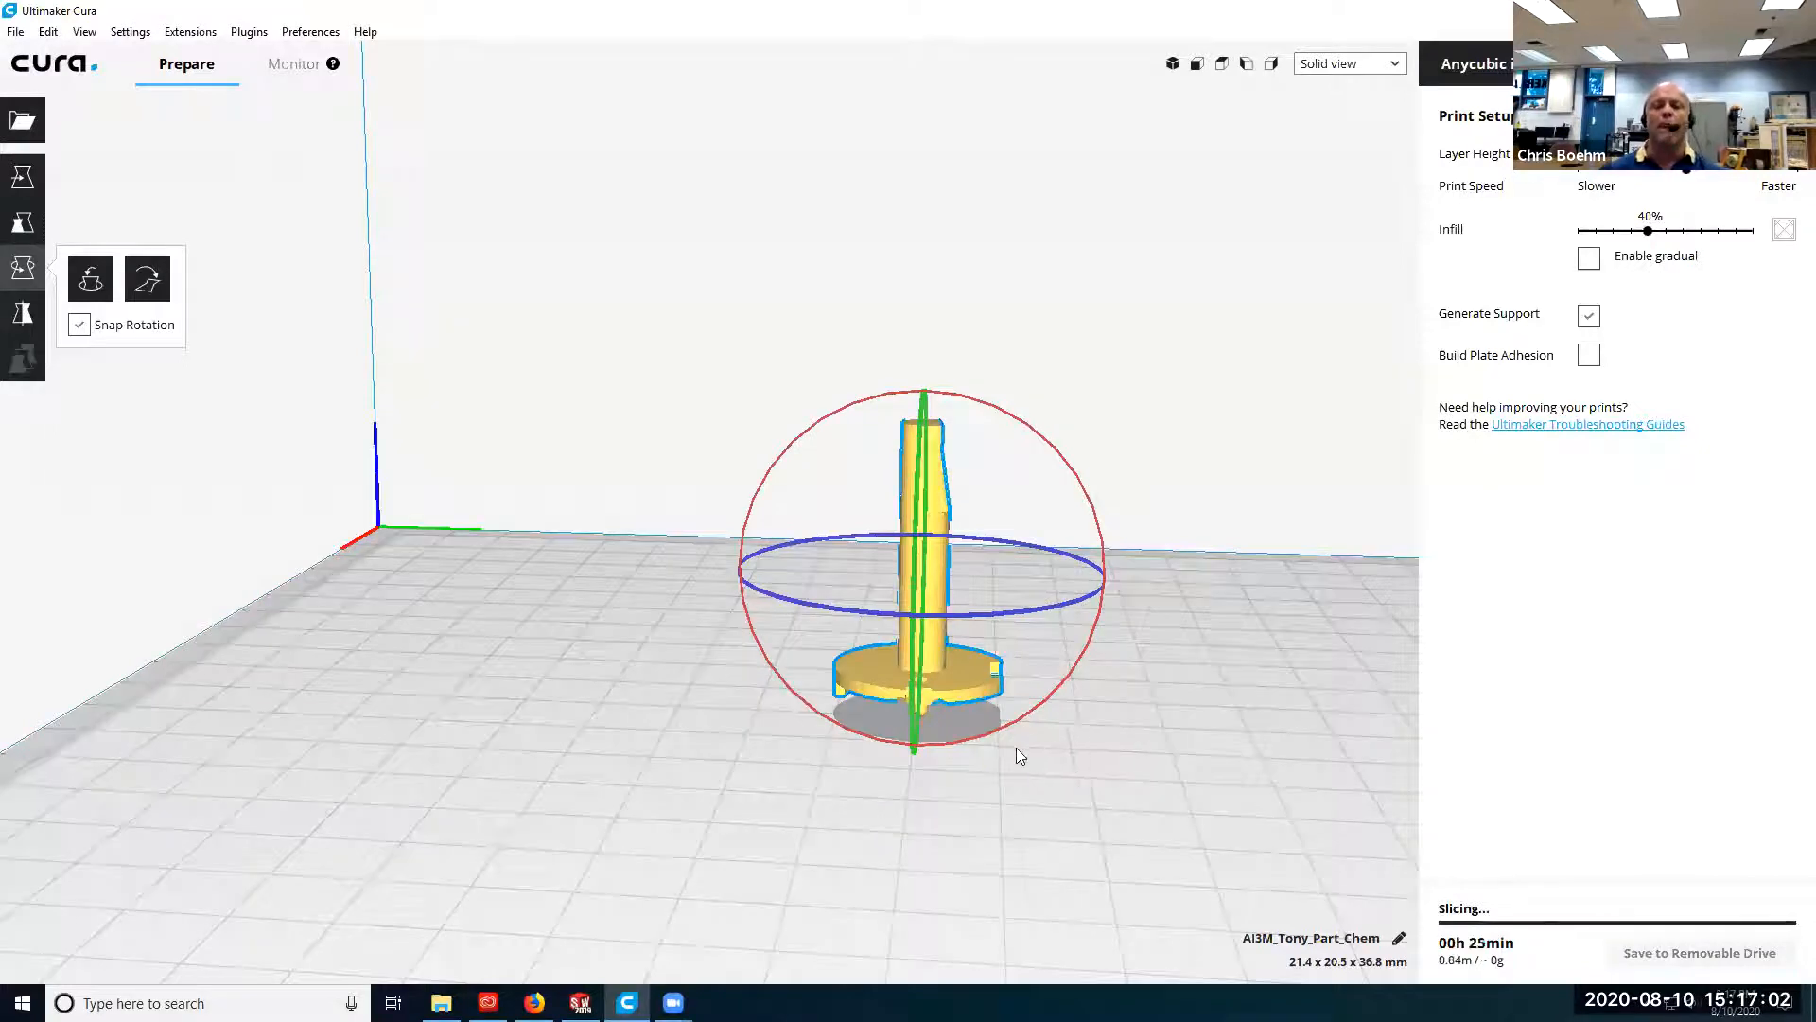
Inspect the underside of the disc for overhangs and areas that need support.
right_drag(1033, 732, 1036, 655)
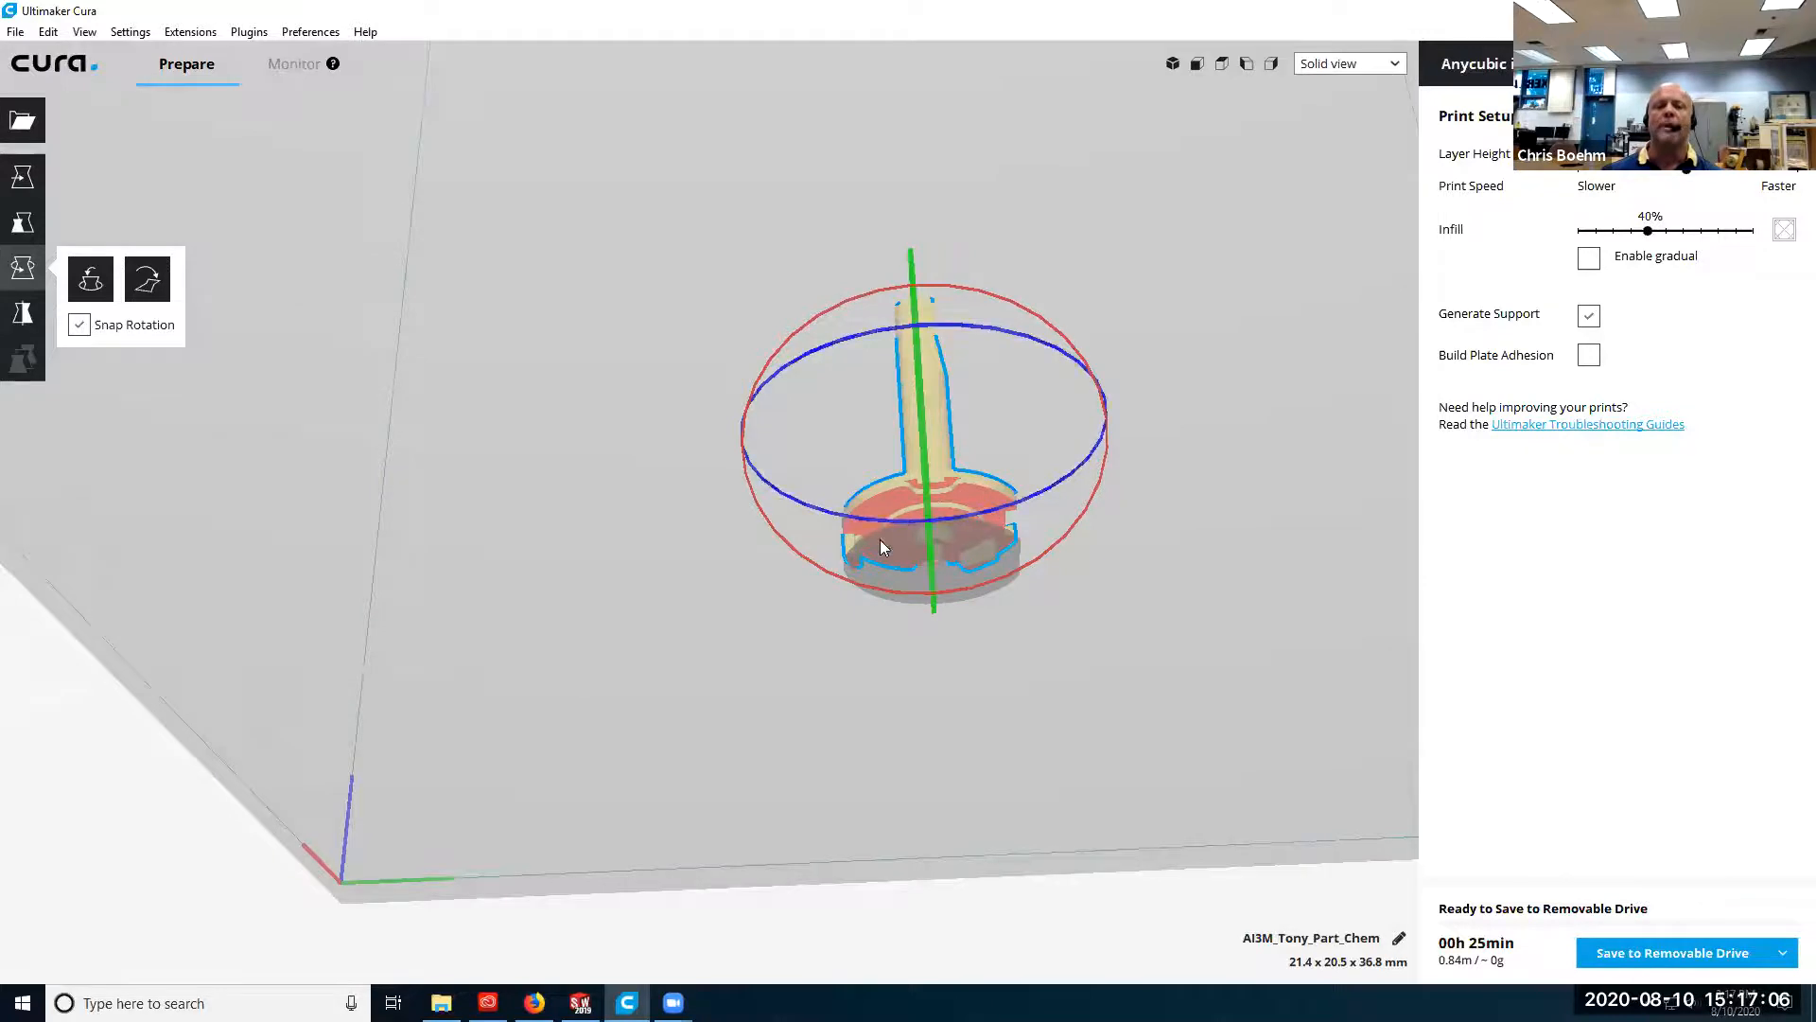
right_drag(965, 621, 865, 618)
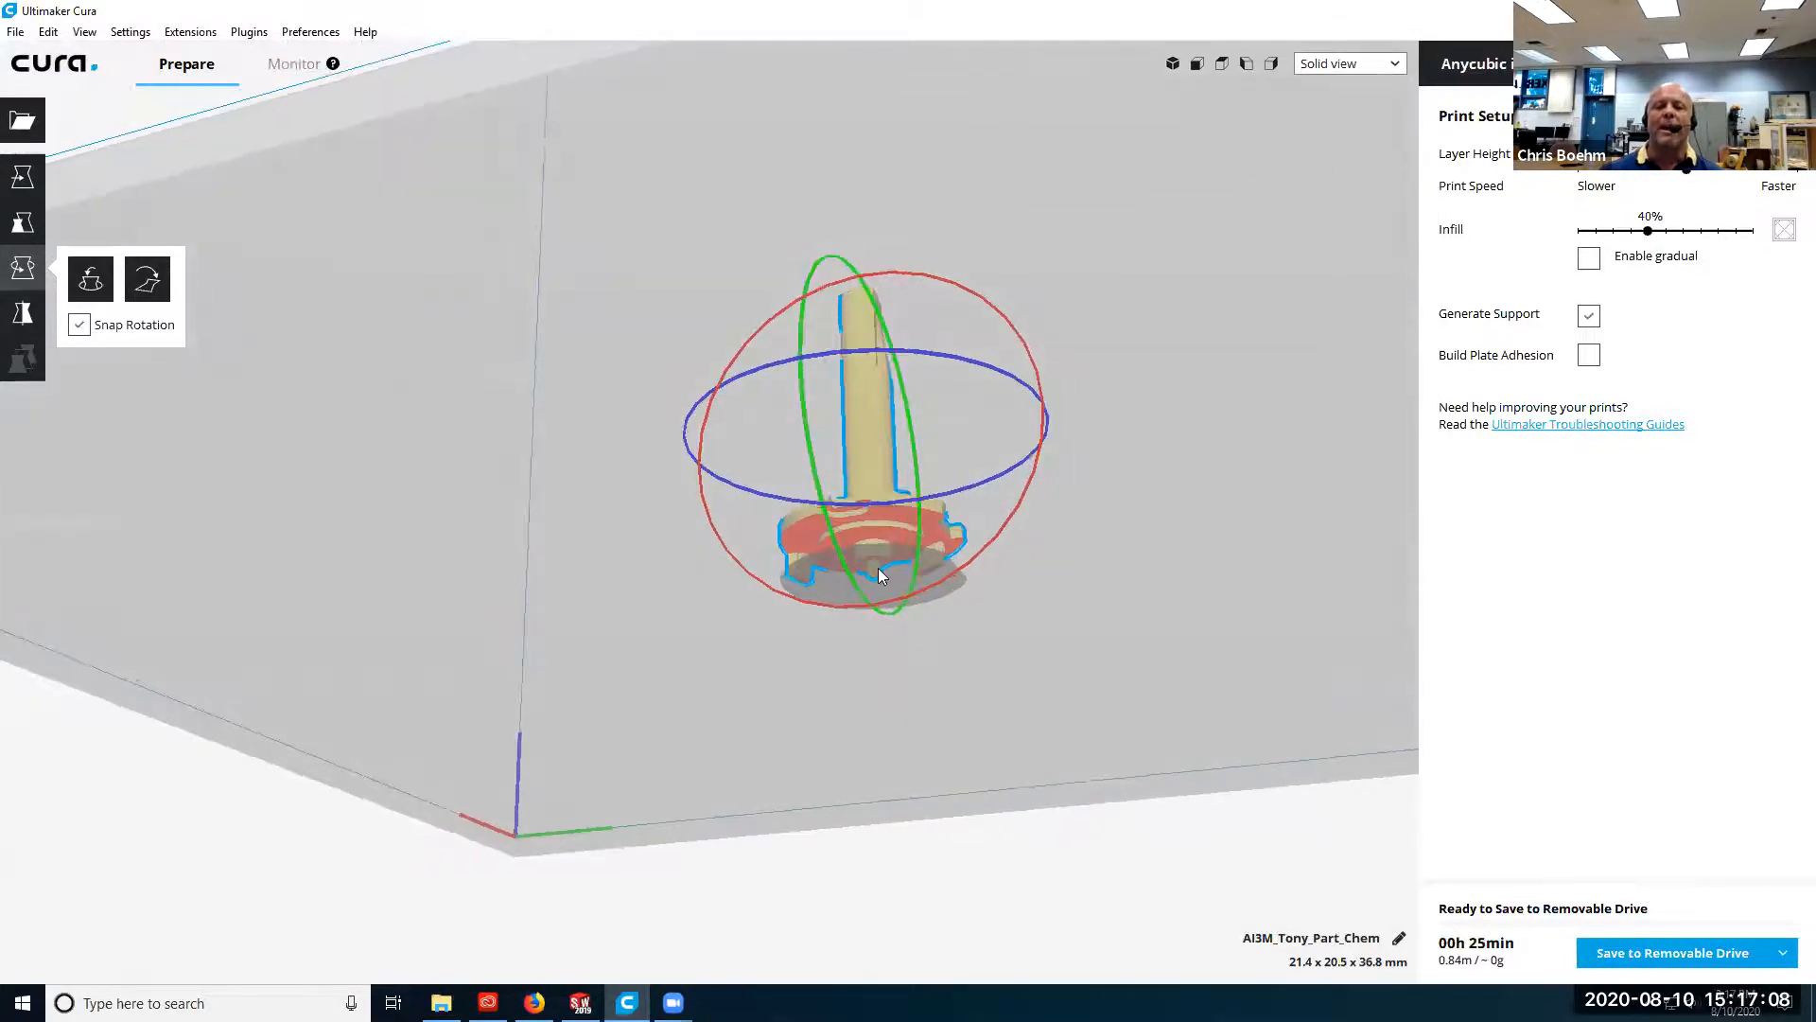
scroll(889, 579, up, 5)
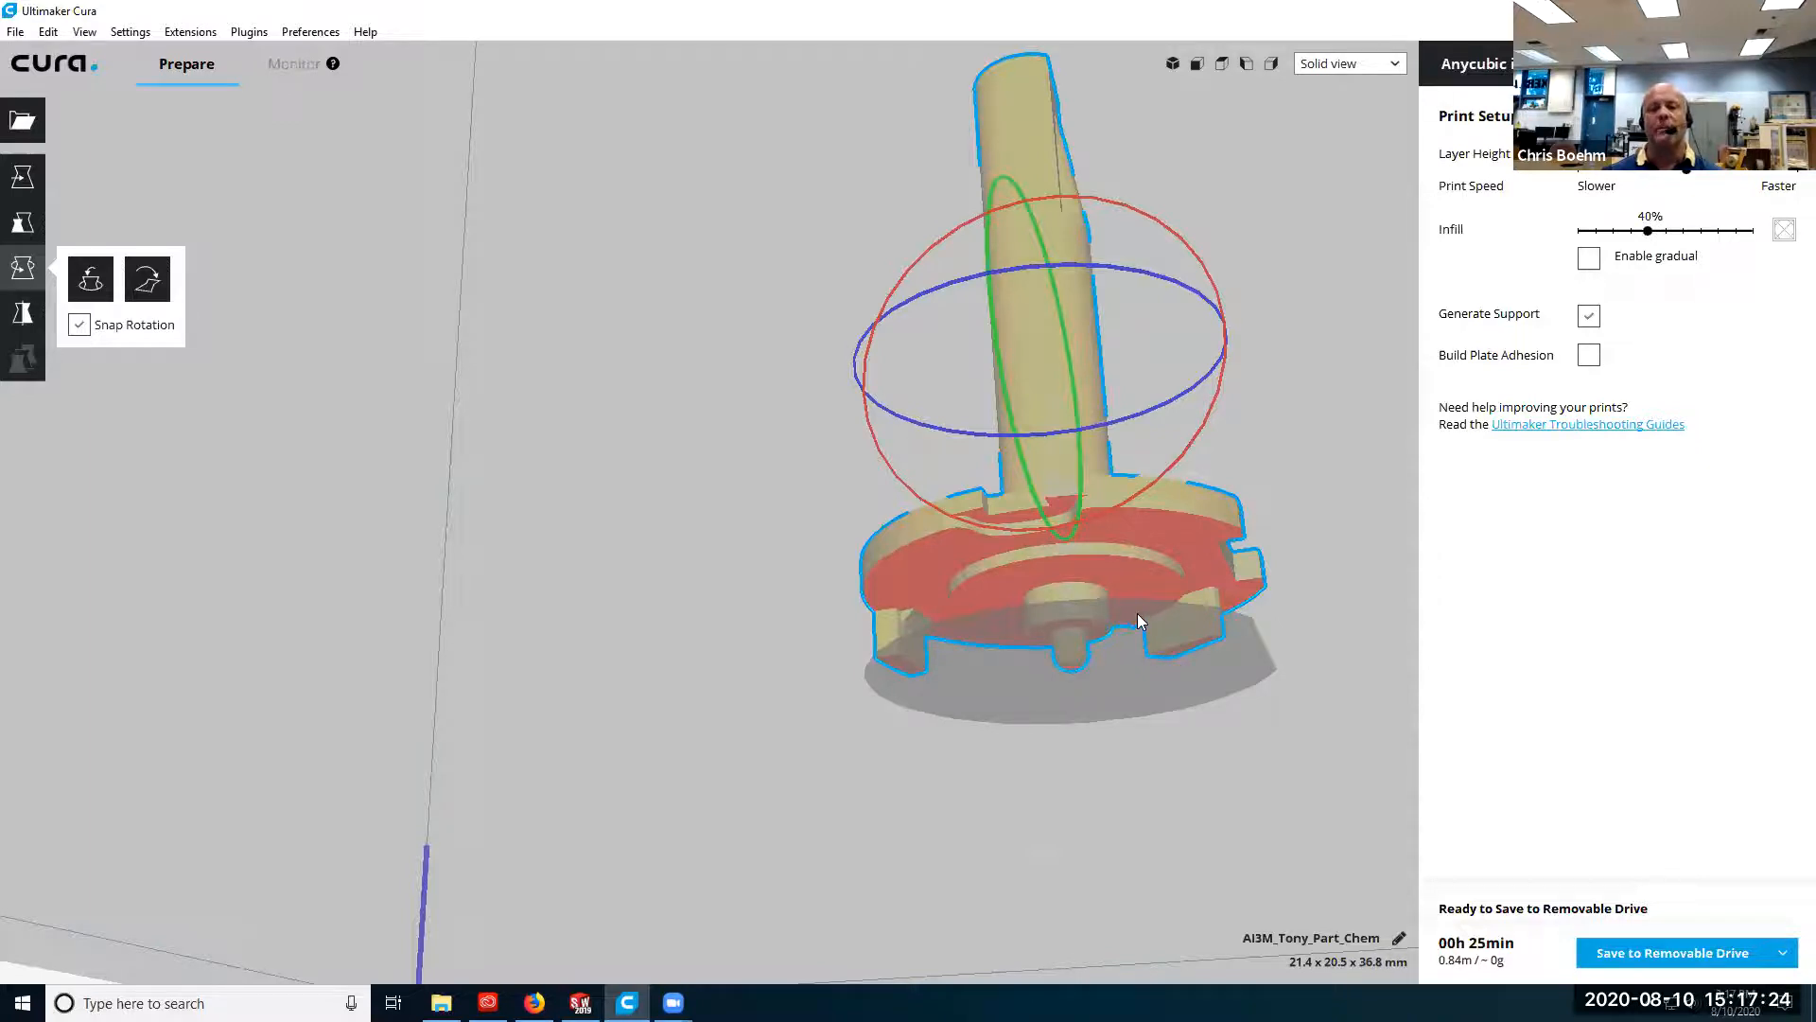
scroll(1139, 613, down, 5)
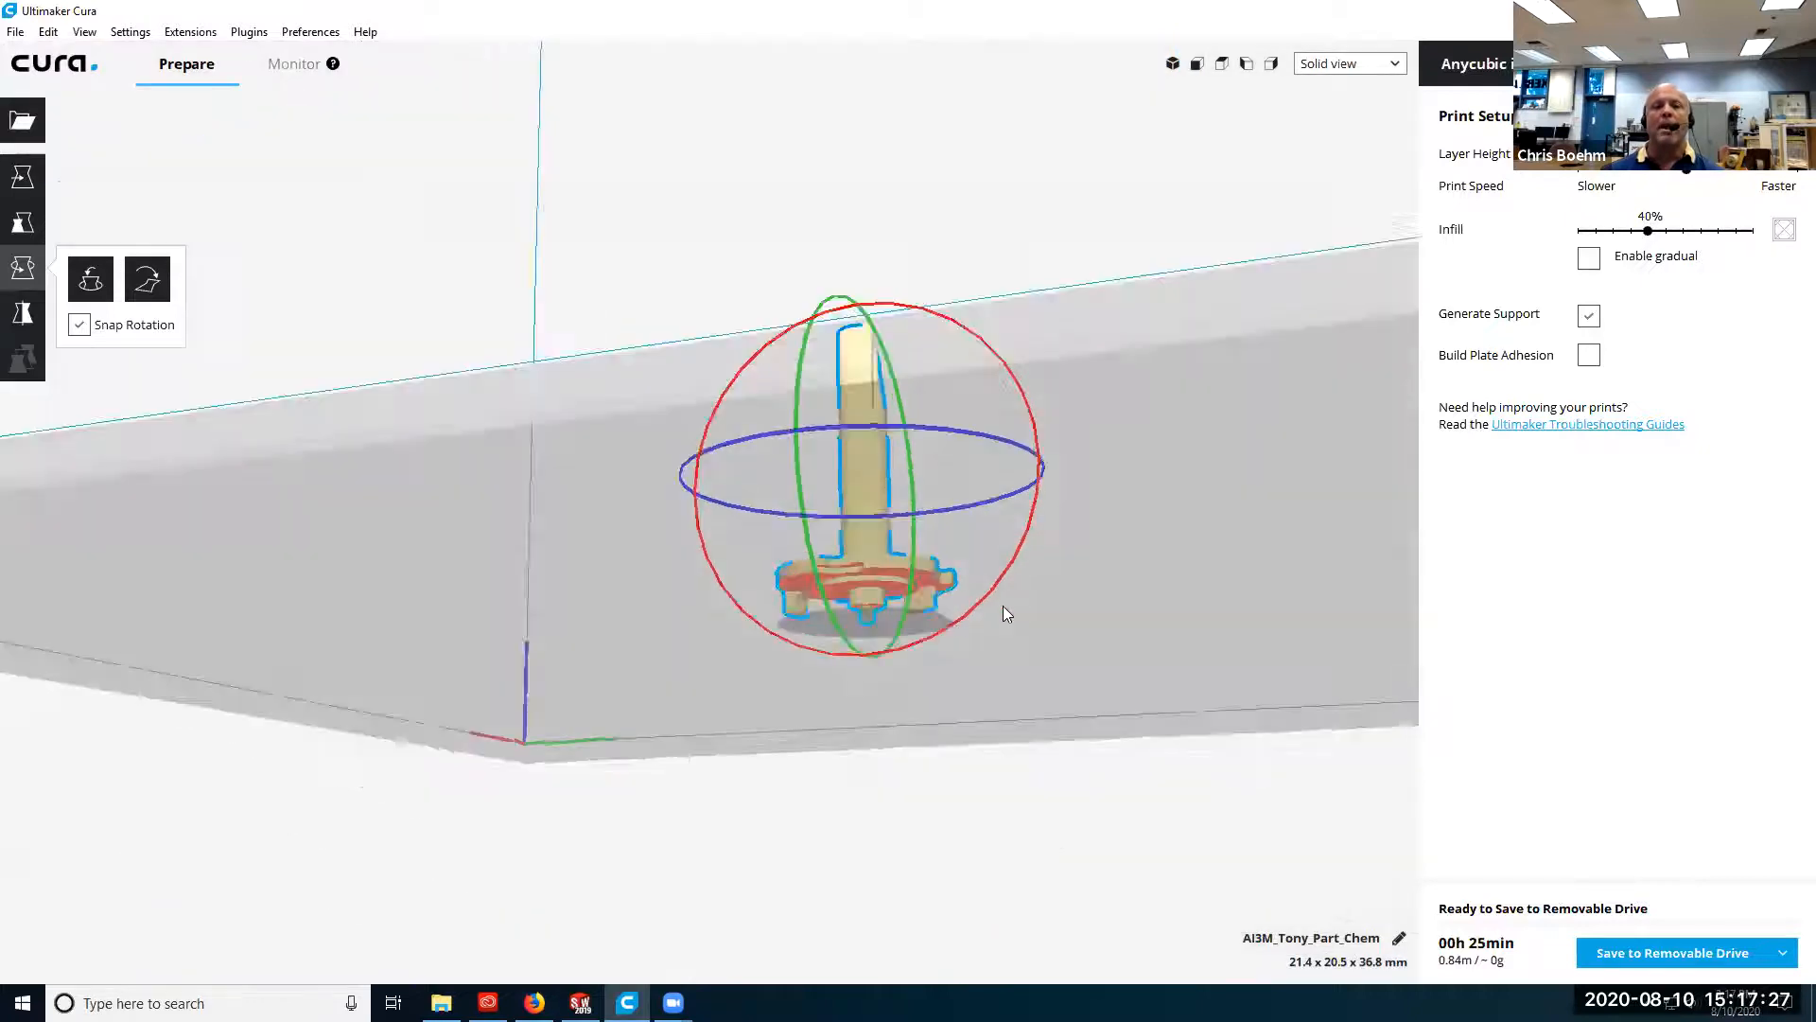
right_drag(1003, 605, 998, 705)
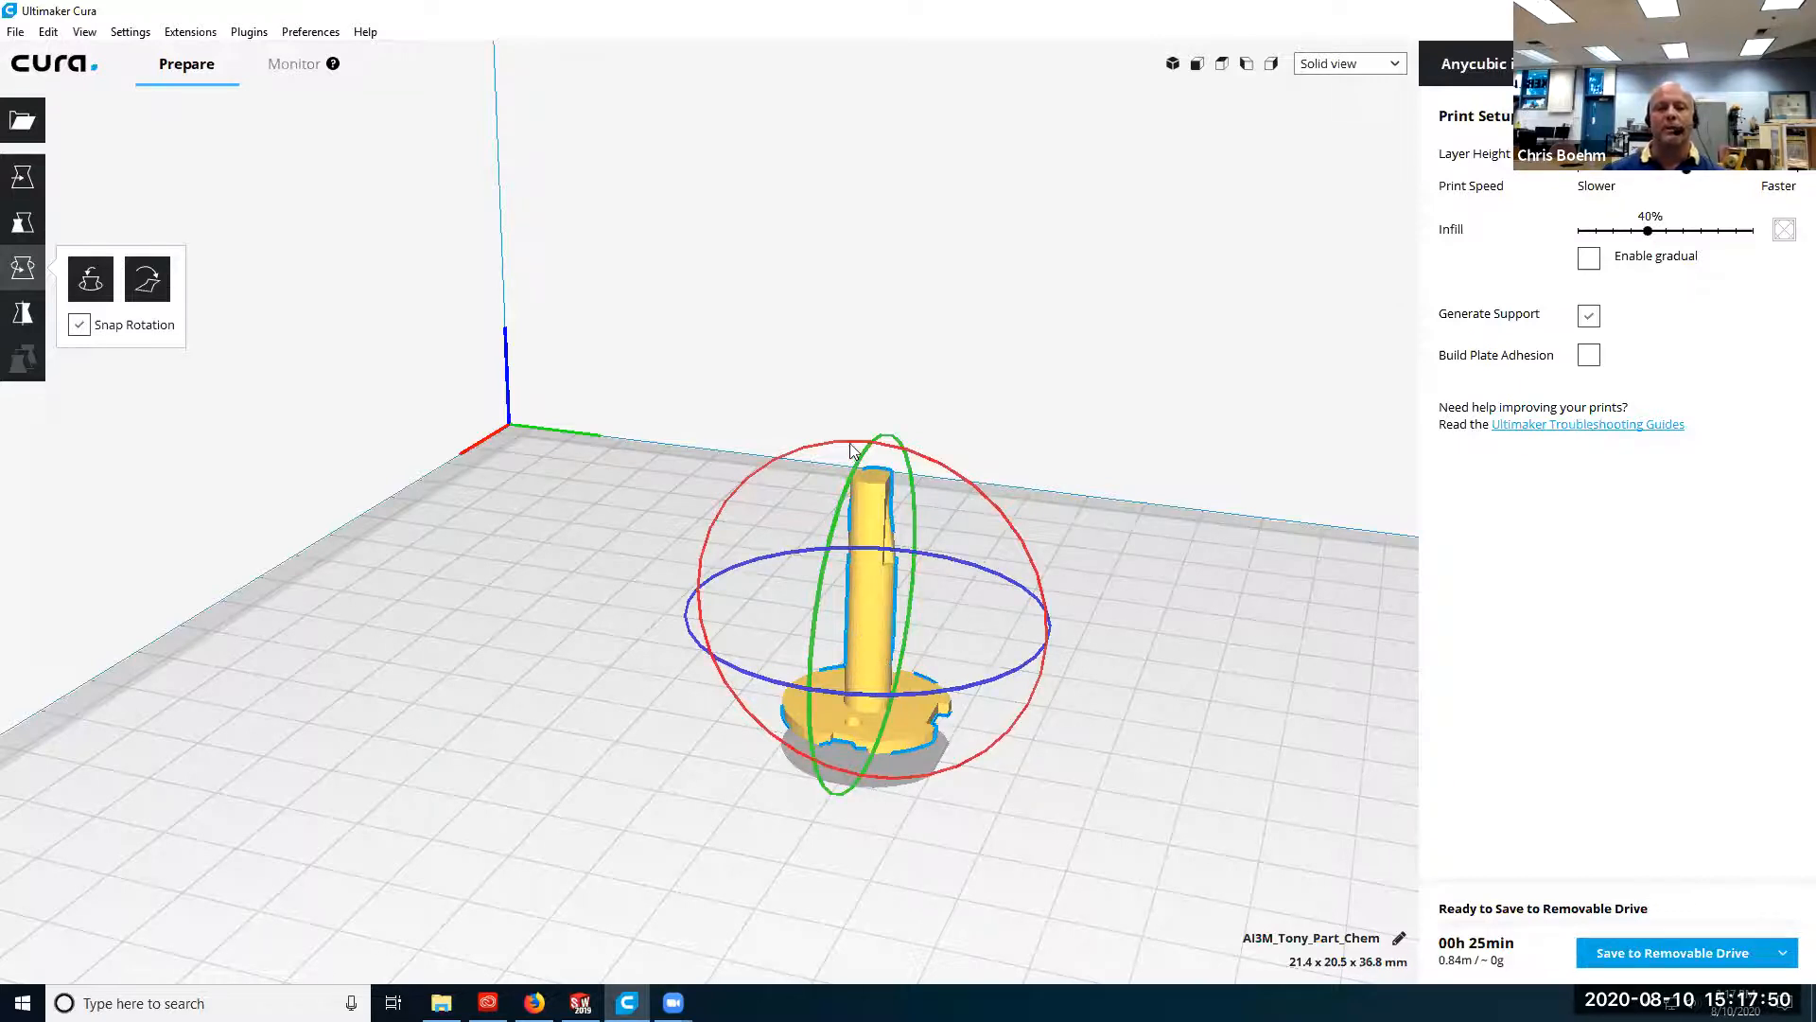
Flip the model upside down onto its shaft end and inspect the overhang beneath the disc.
drag(854, 447, 757, 864)
right_drag(745, 794, 717, 755)
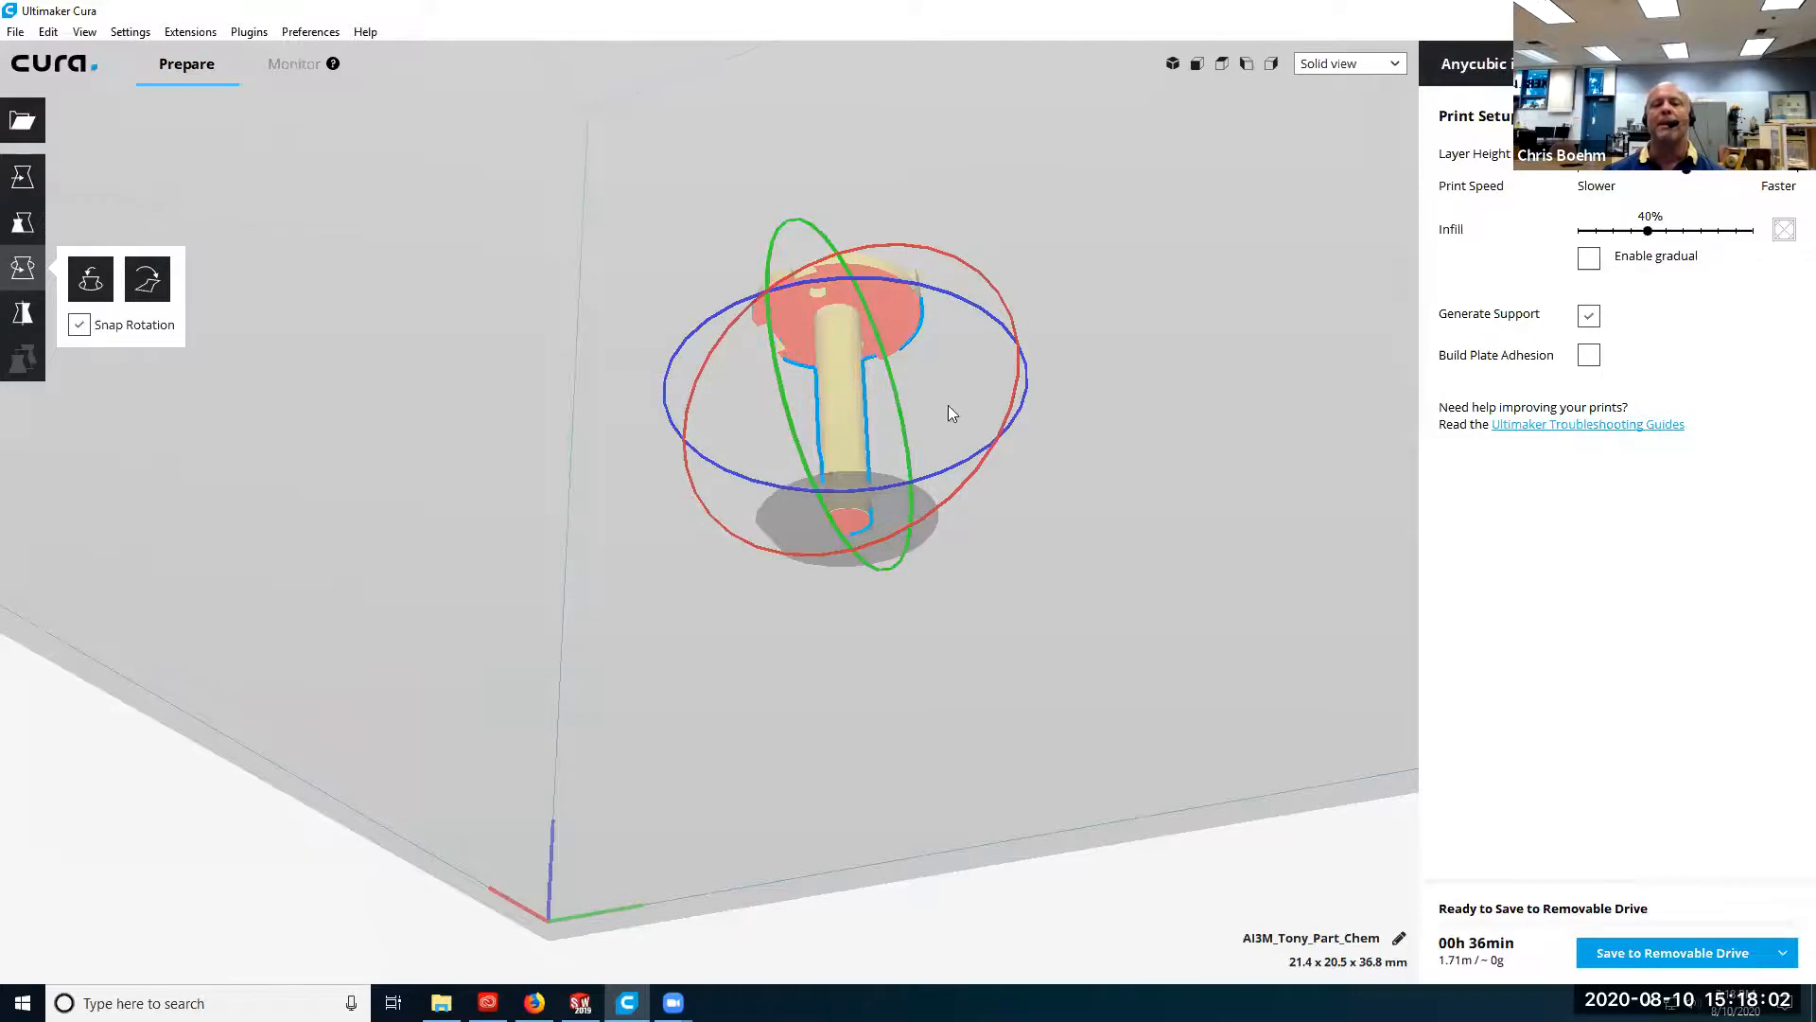
right_drag(1072, 610, 1075, 729)
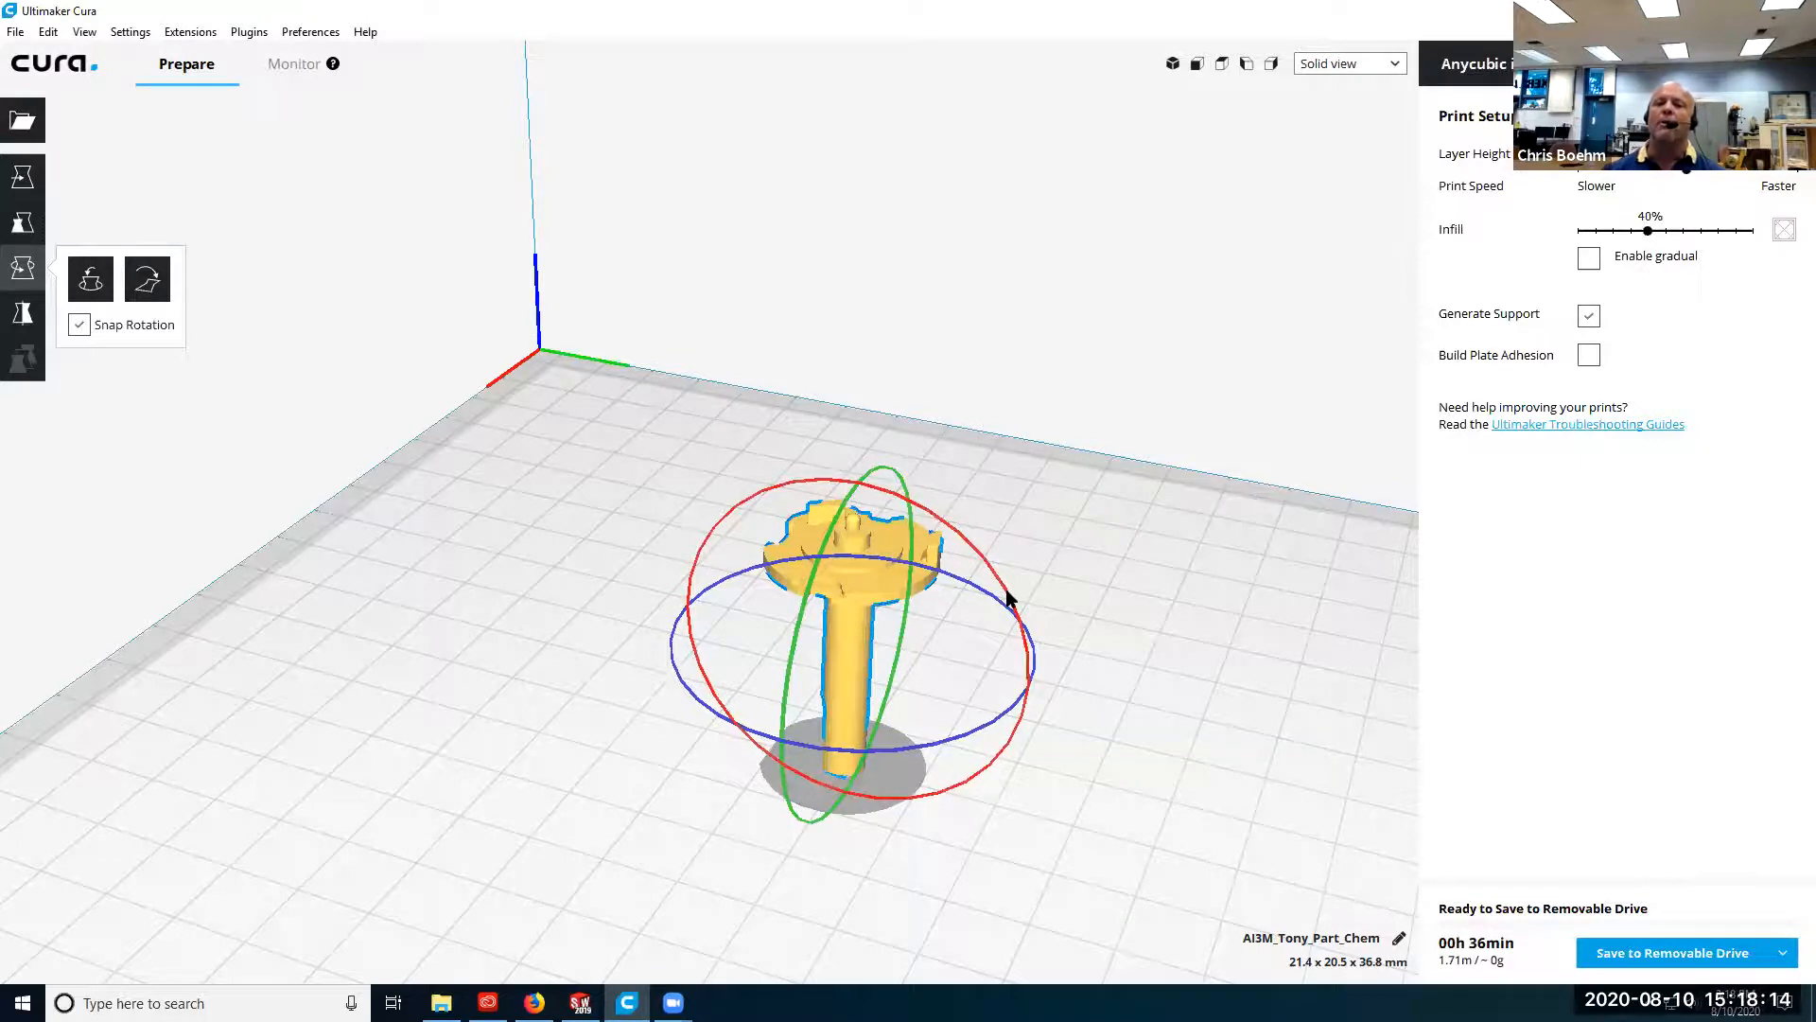
right_drag(1007, 596, 1074, 508)
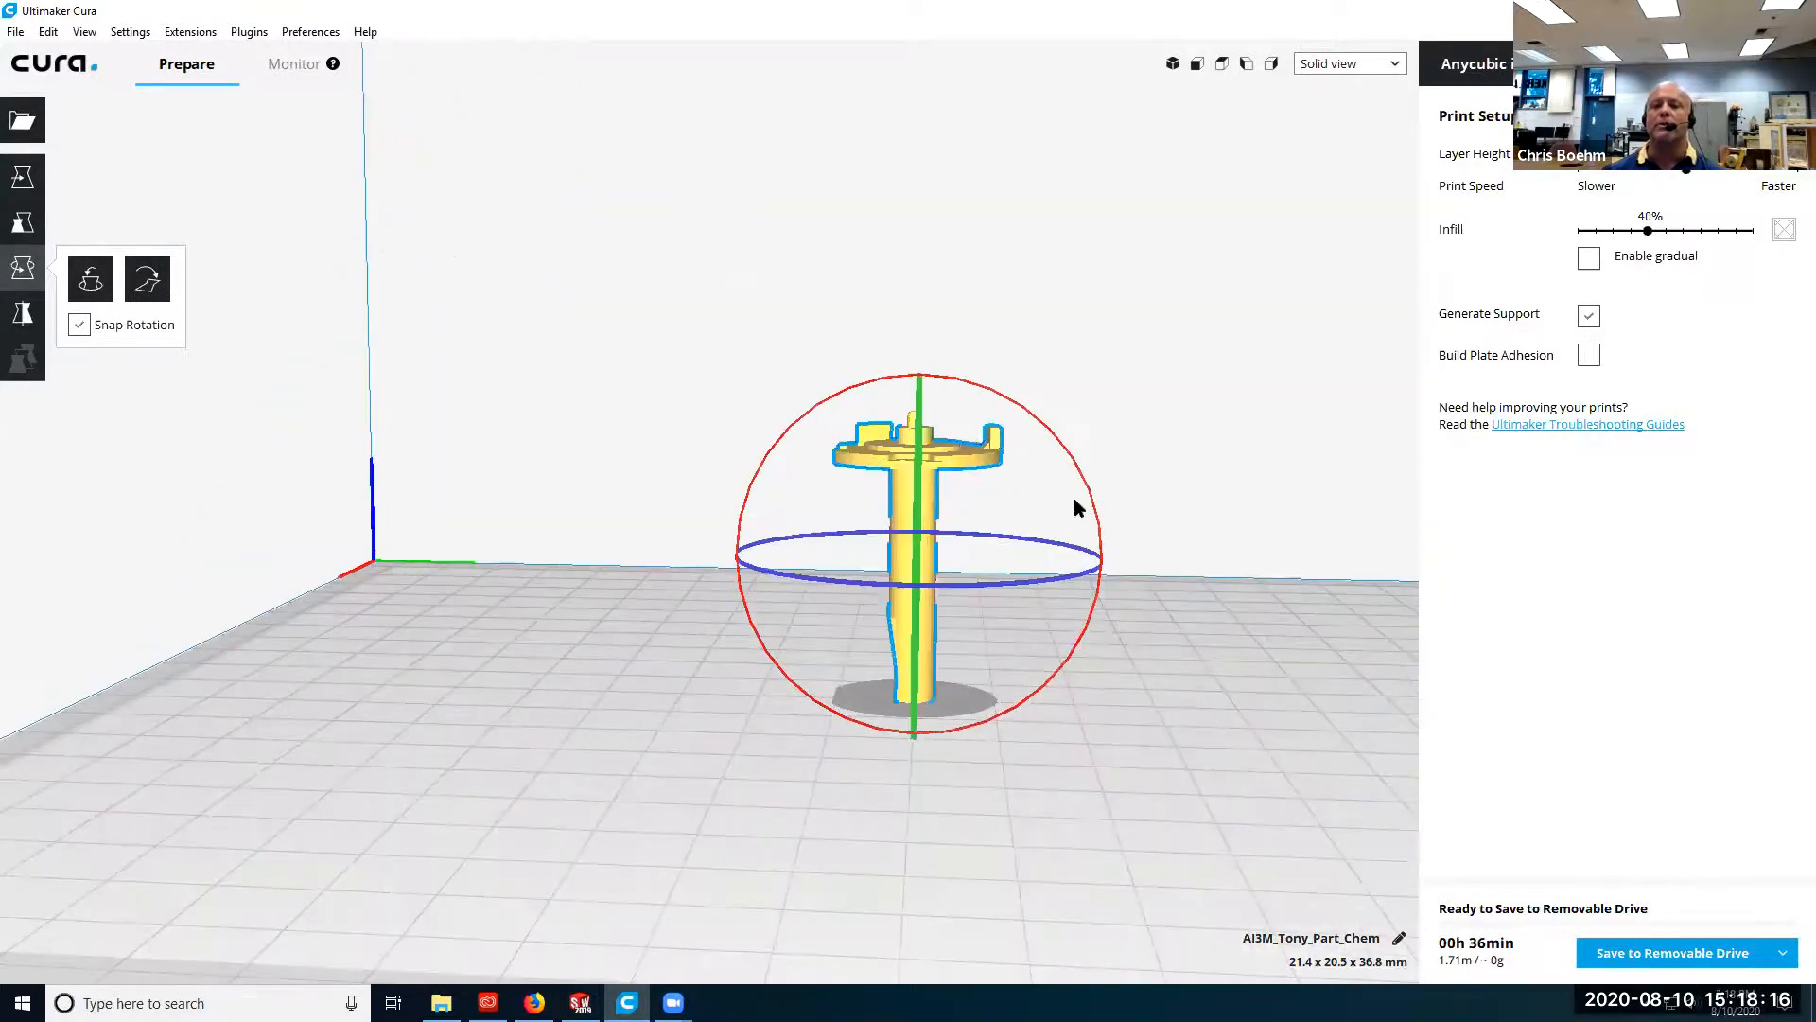
Rotate the model back so the disc faces the build plate and the shaft points up.
drag(1084, 491, 1105, 789)
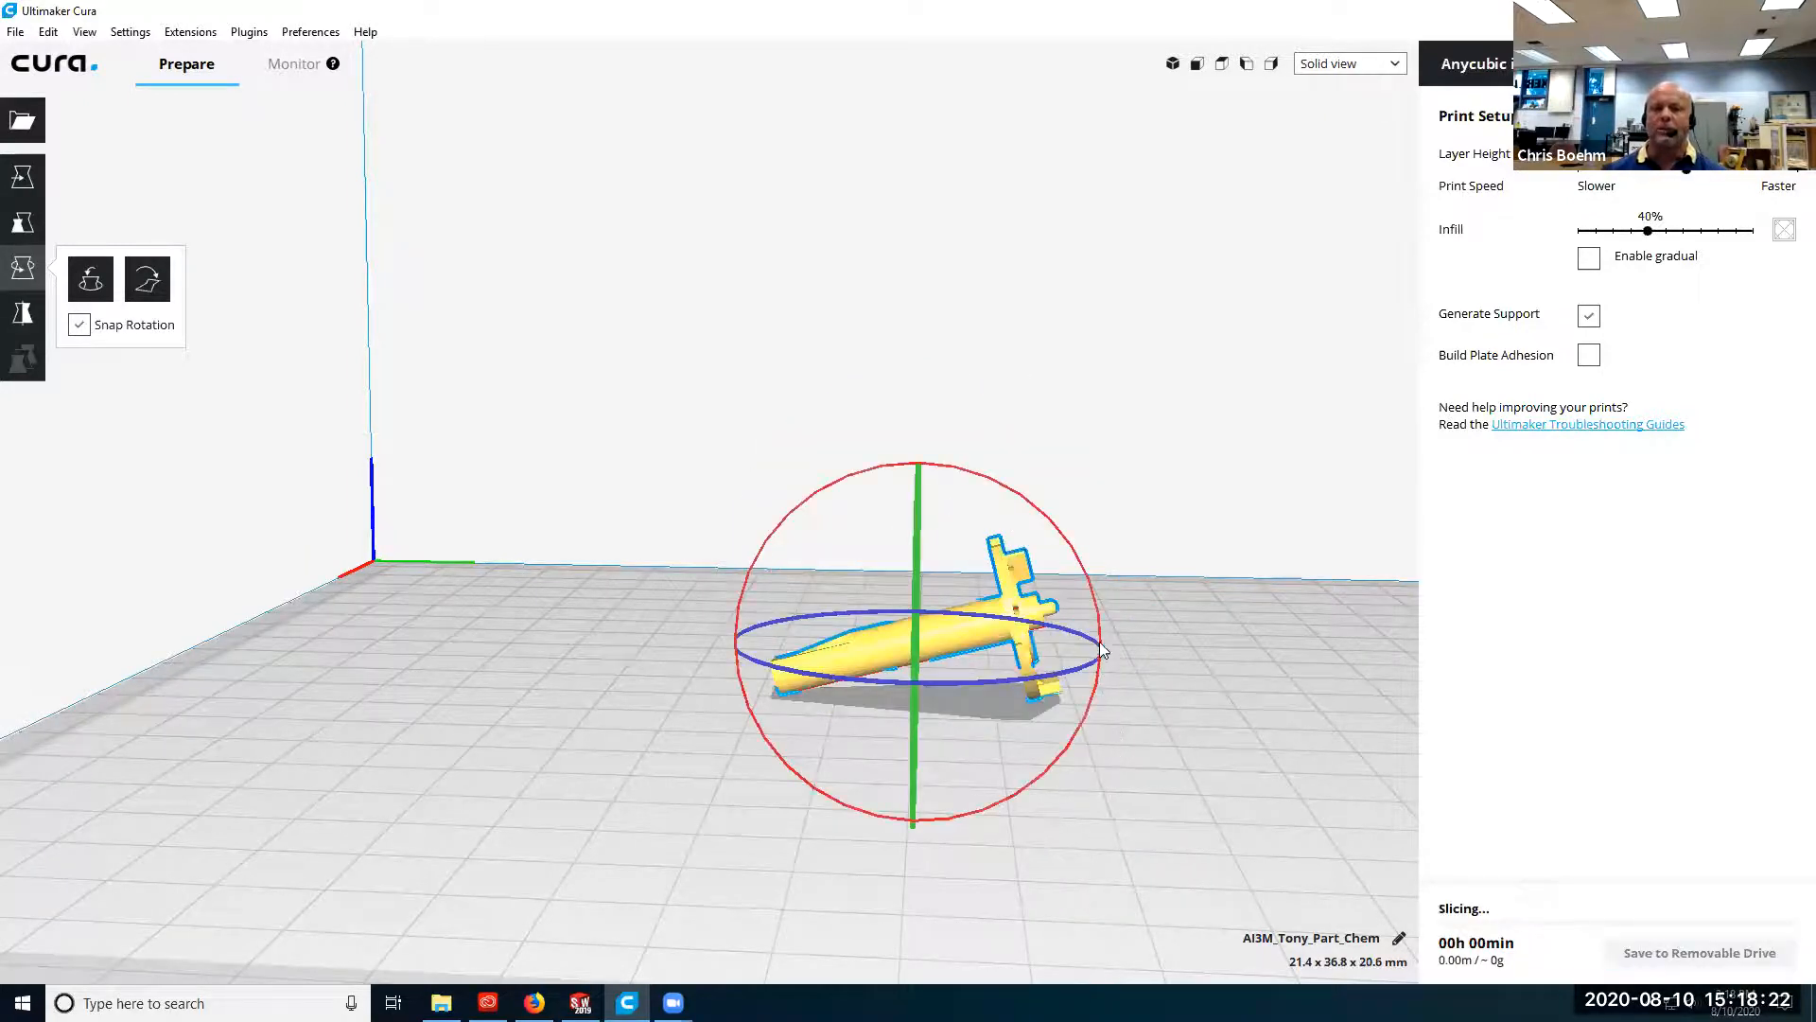
drag(1101, 633, 800, 793)
right_drag(1097, 753, 1142, 694)
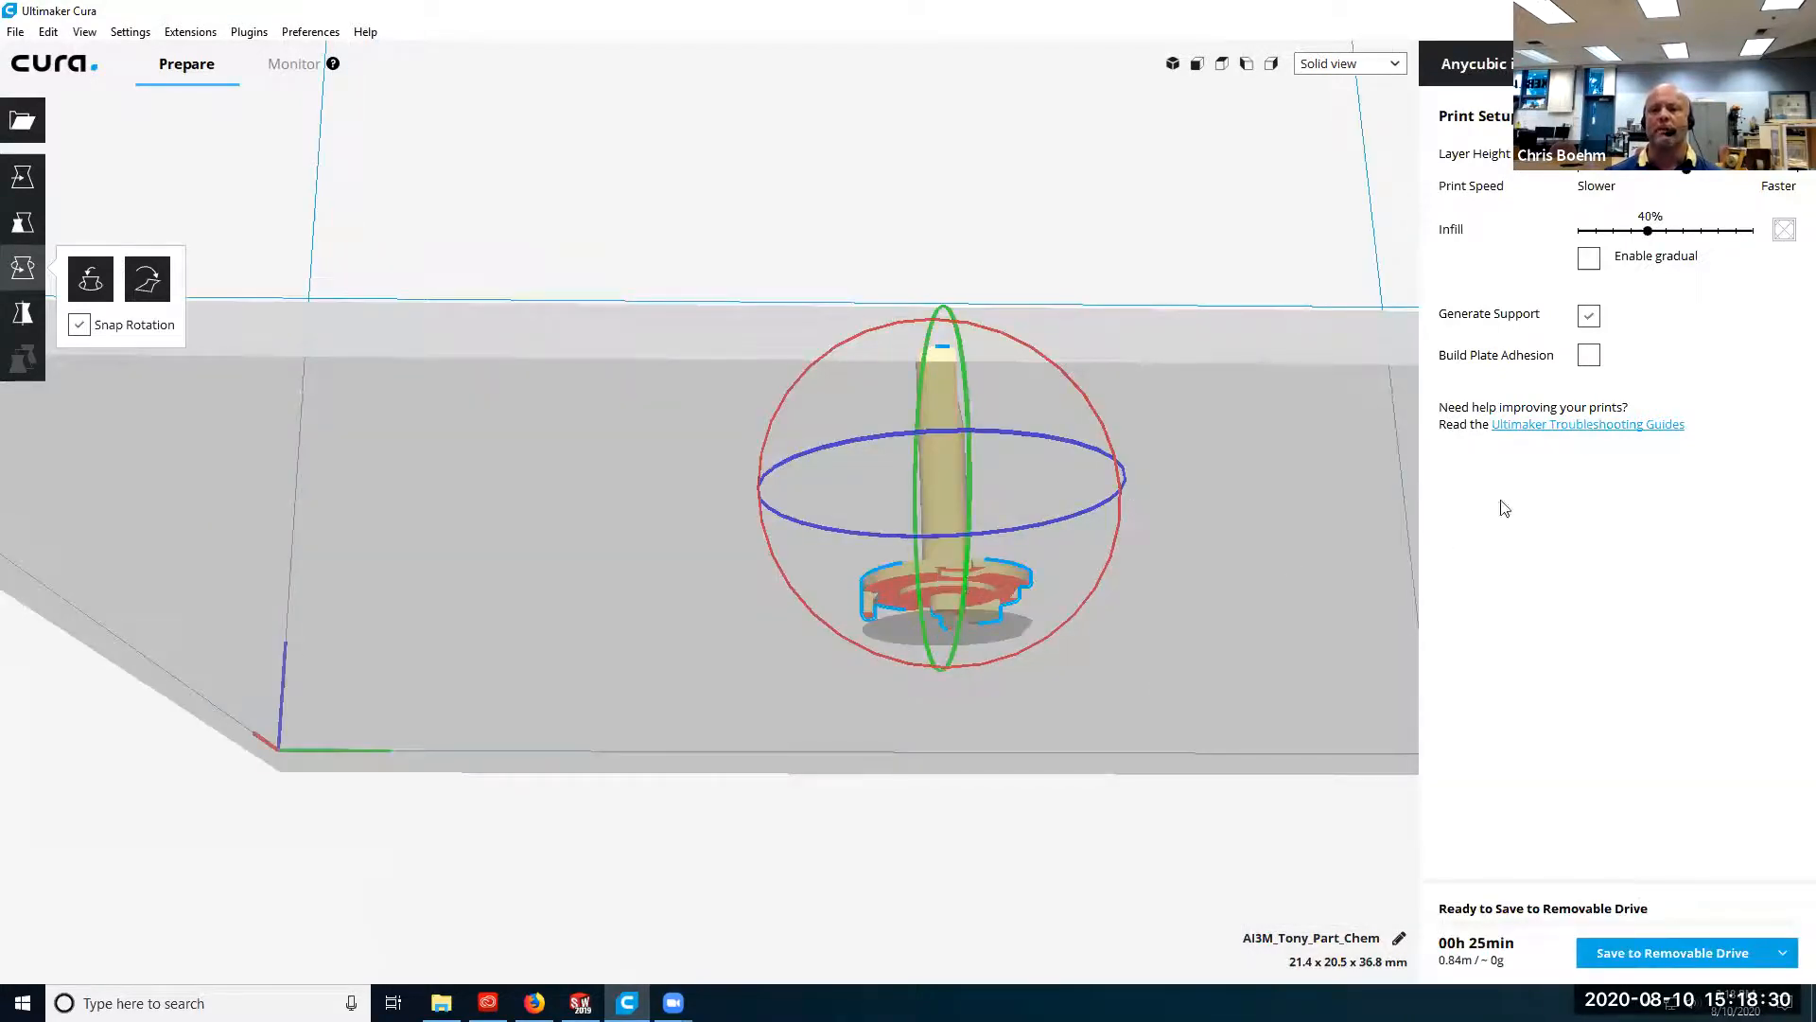
Deselect the model and enable build plate adhesion.
click(1227, 486)
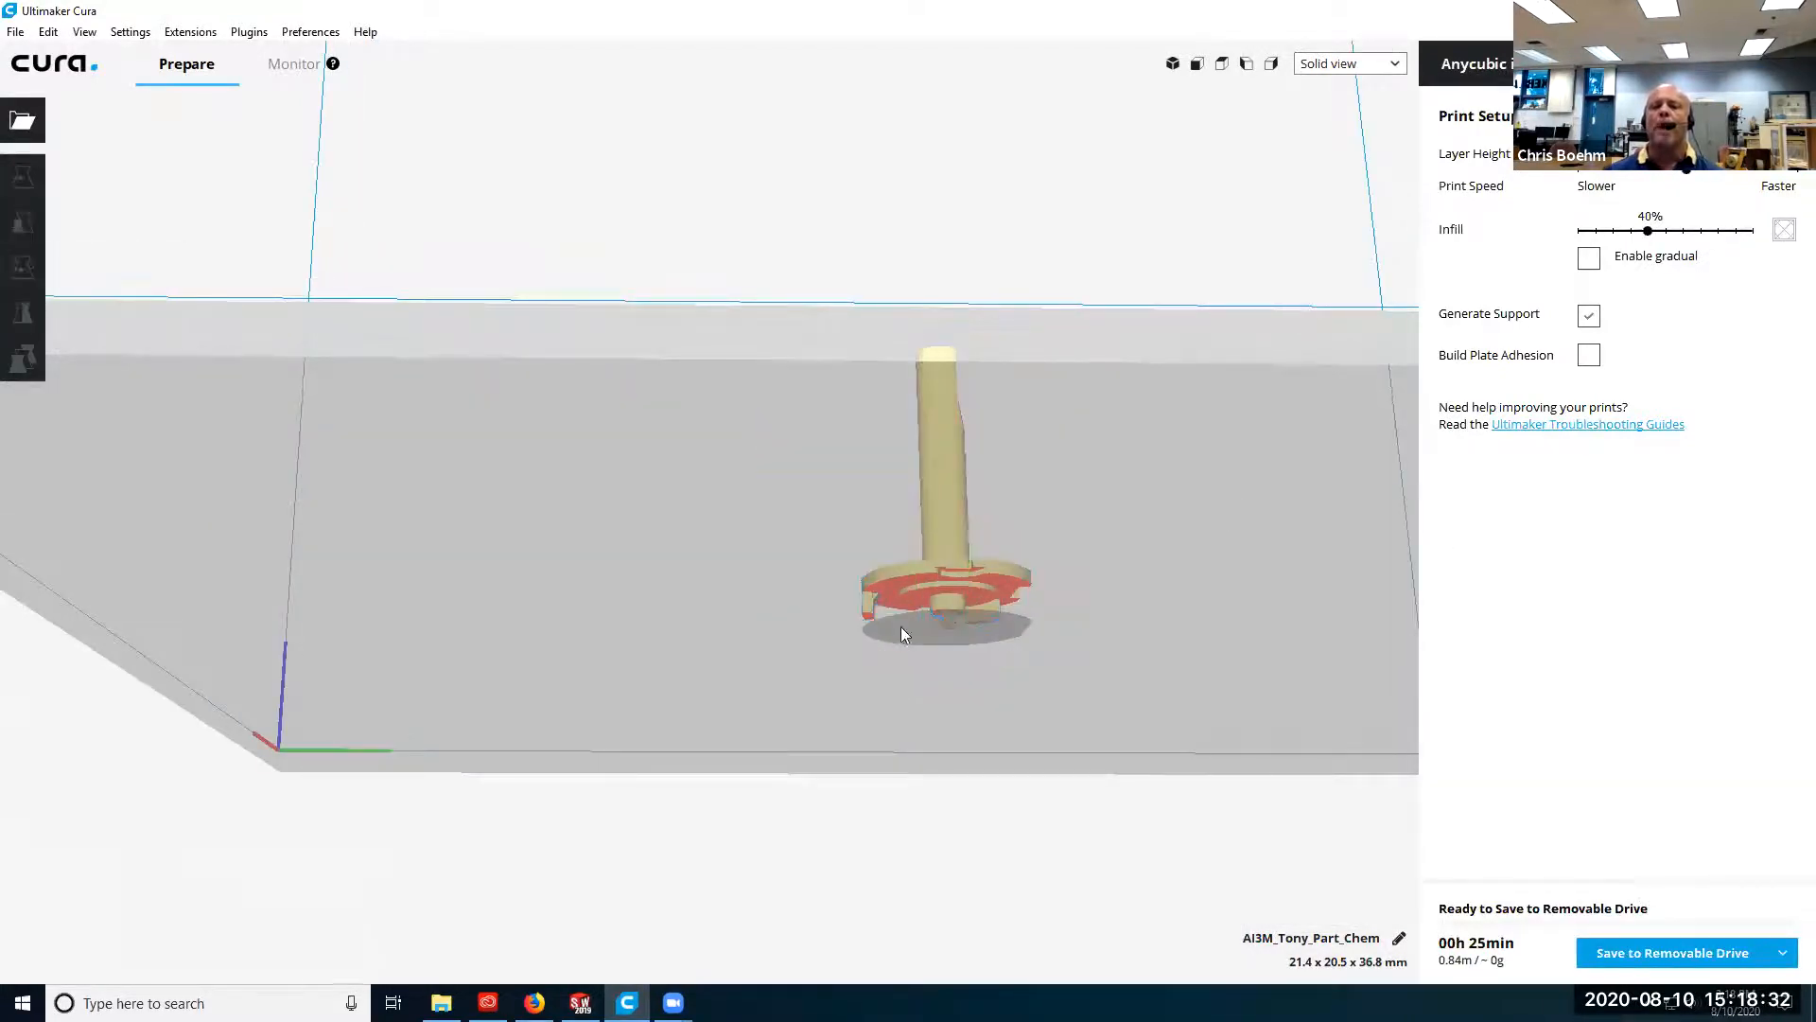
mouse_move(979, 641)
right_down()
mouse_move(982, 577)
mouse_move(957, 750)
mouse_move(995, 656)
right_up()
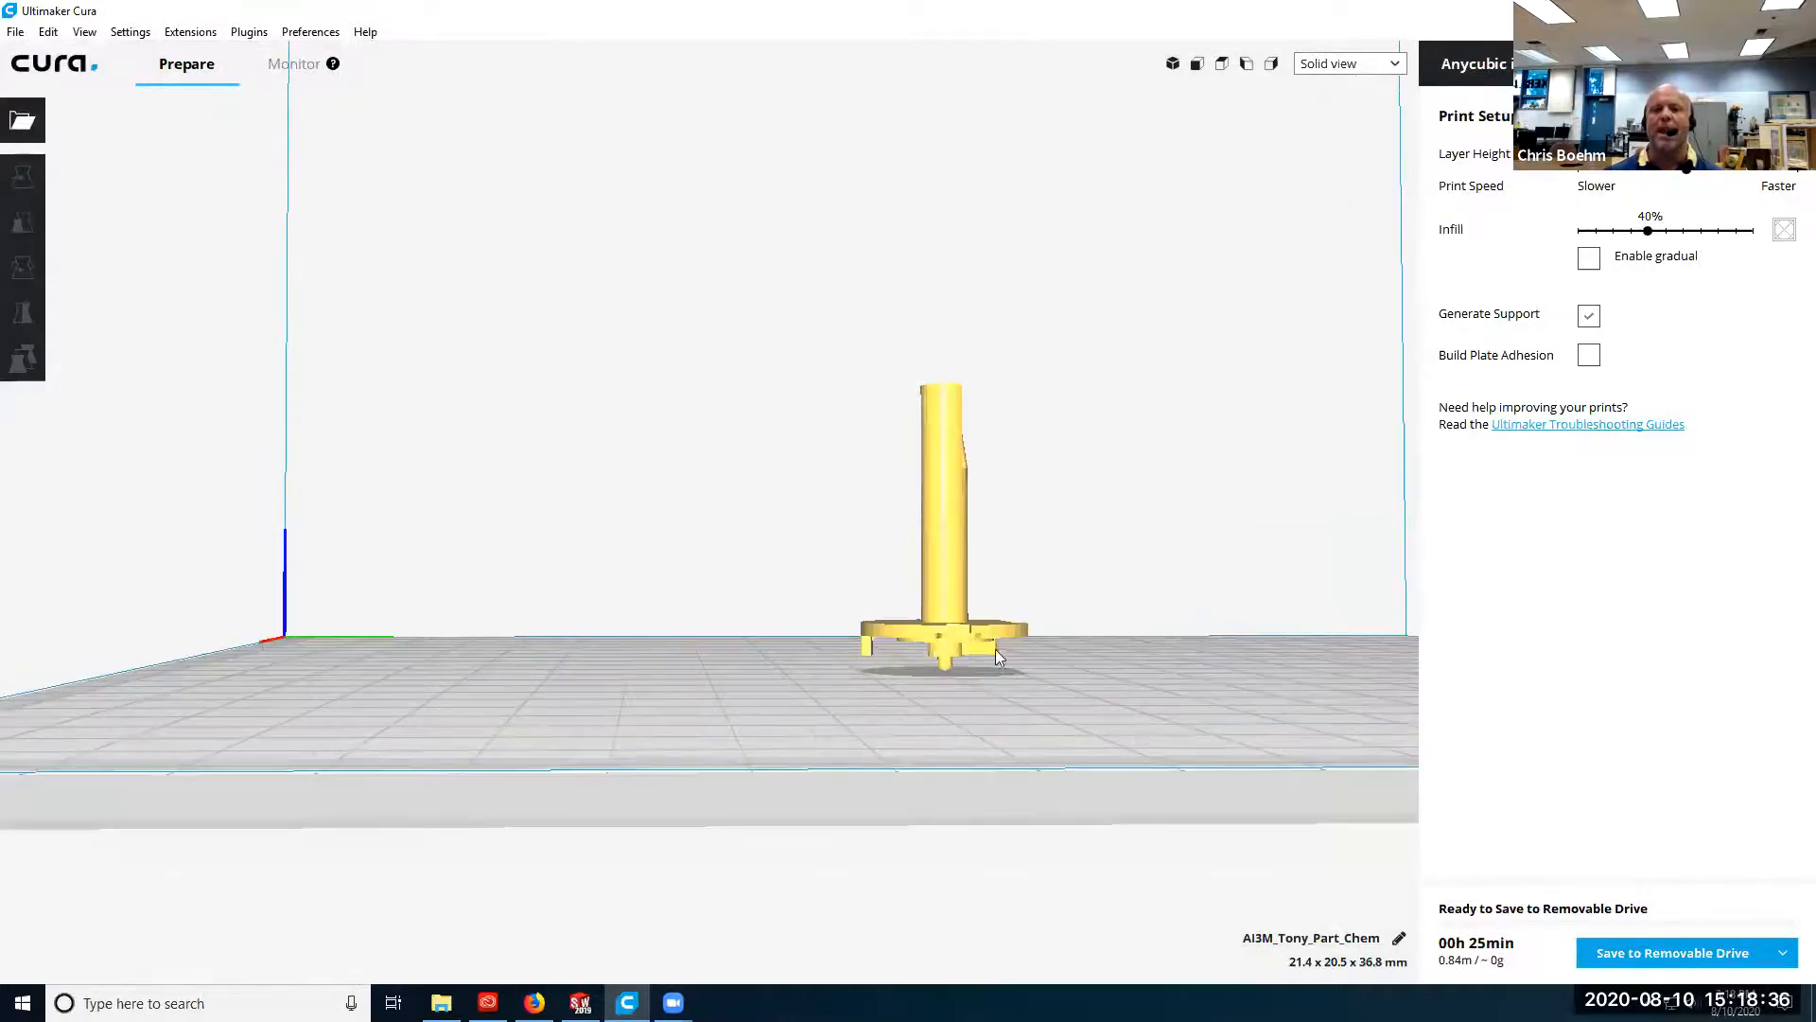
click(1588, 356)
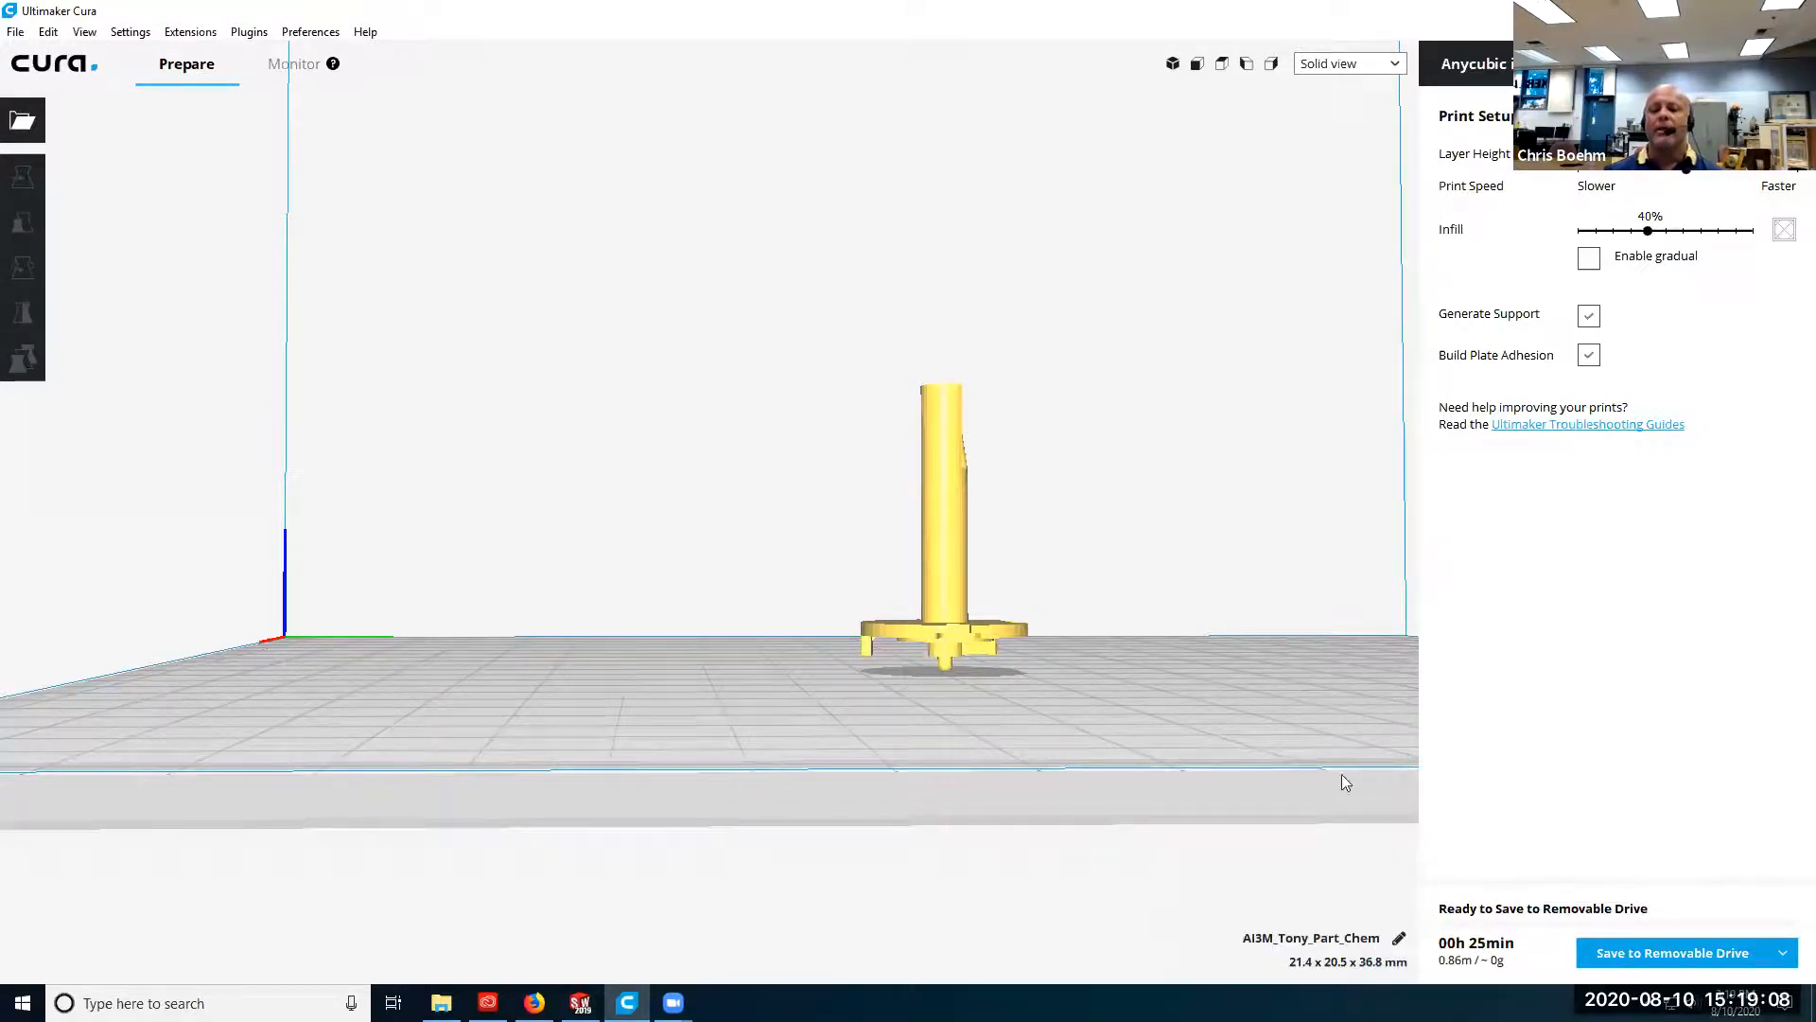
mouse_move(1502, 942)
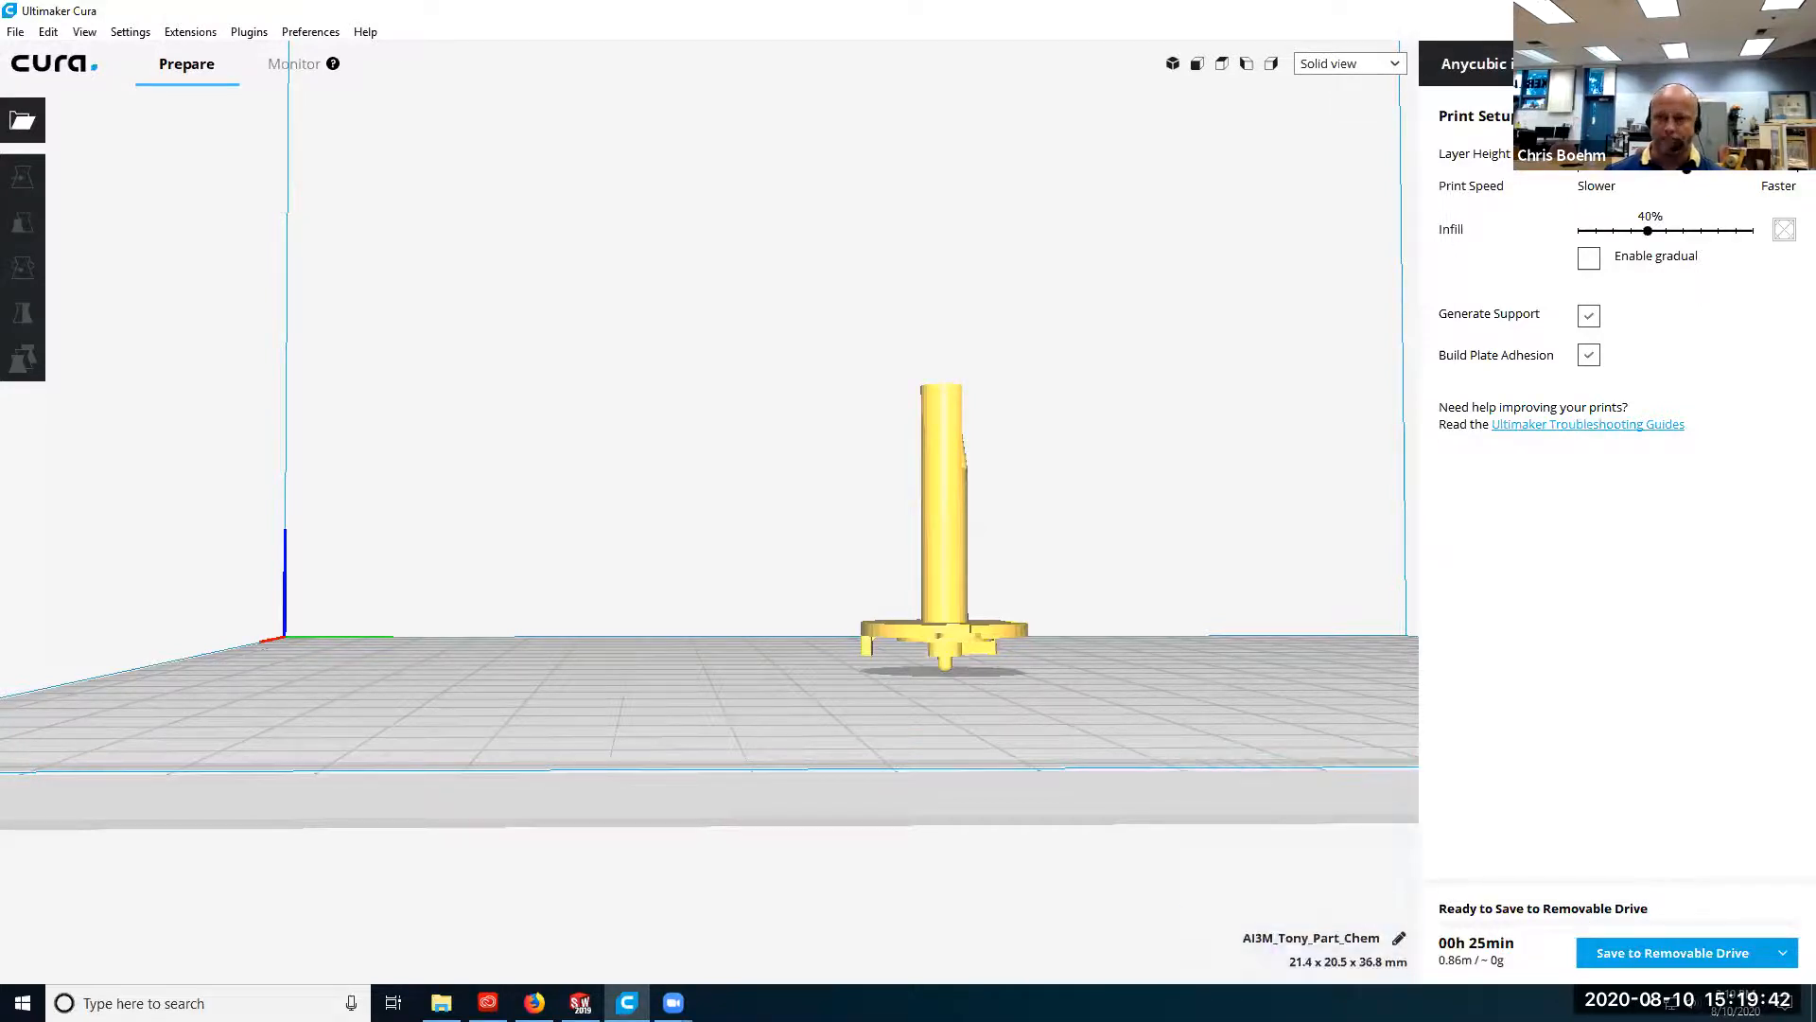
Switch to the custom print setup, check the profile list without changing the profile, and show the Quality settings.
click(1742, 115)
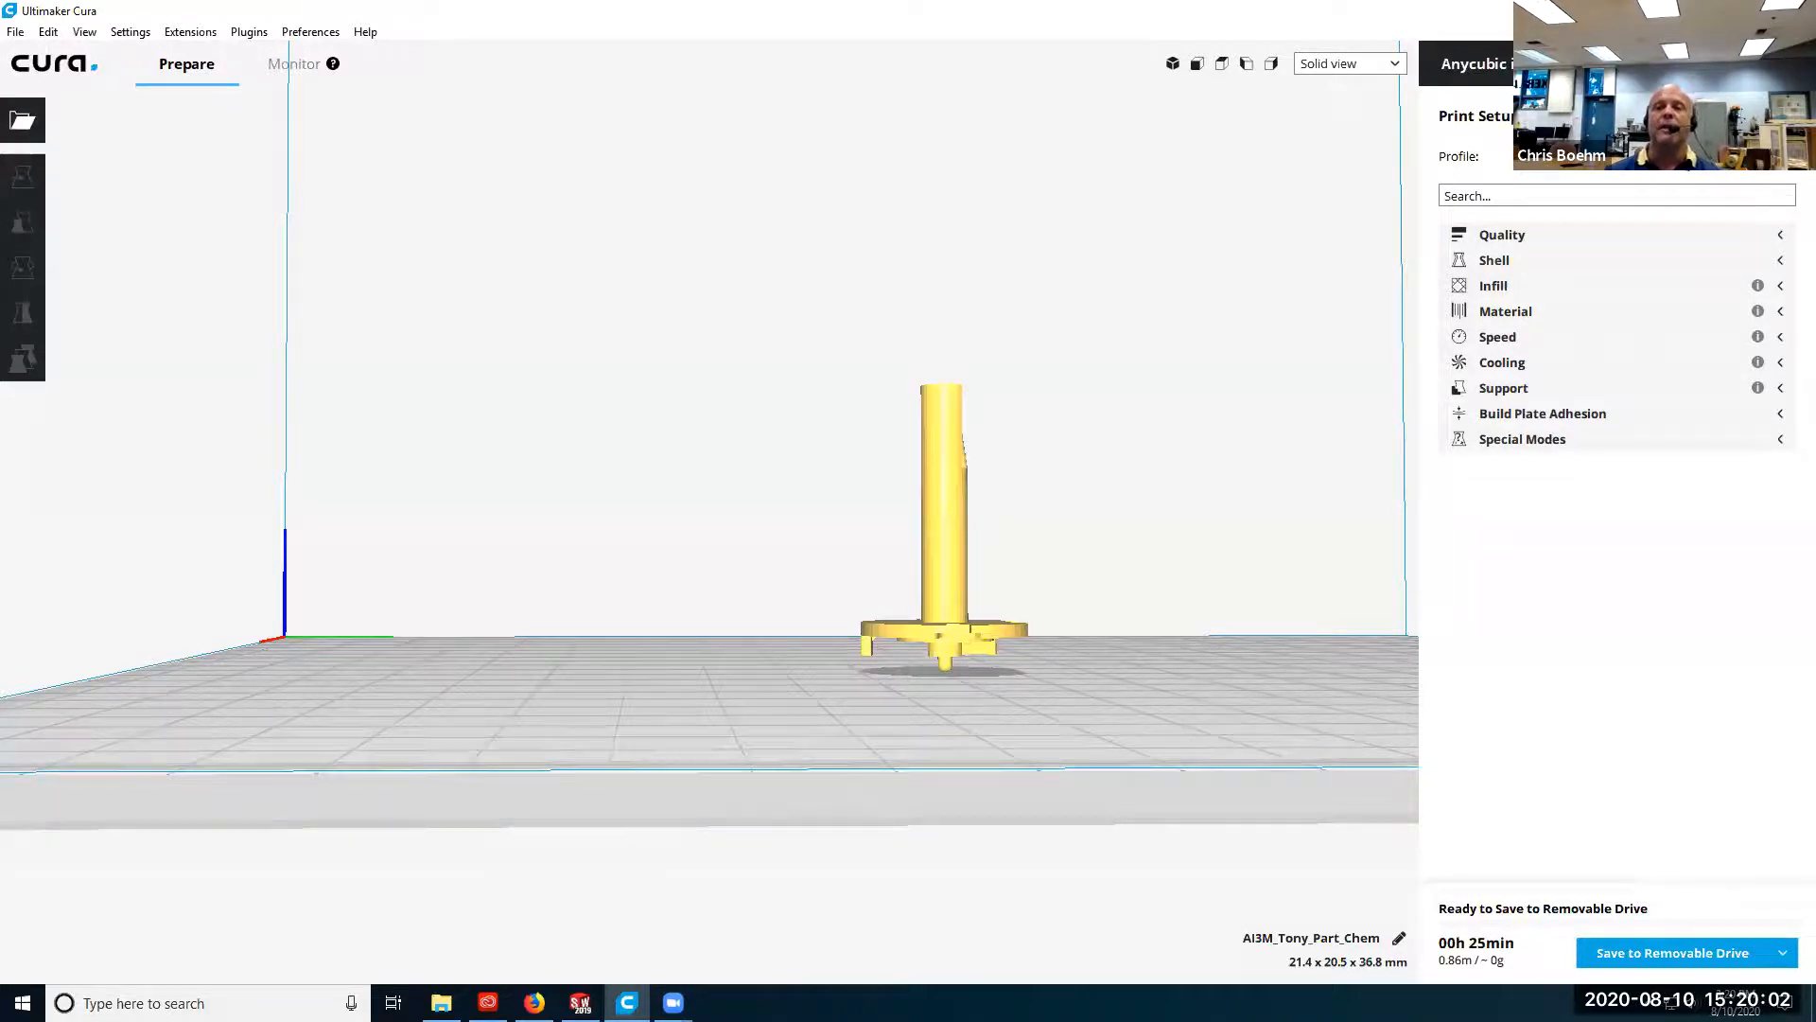
click(1710, 165)
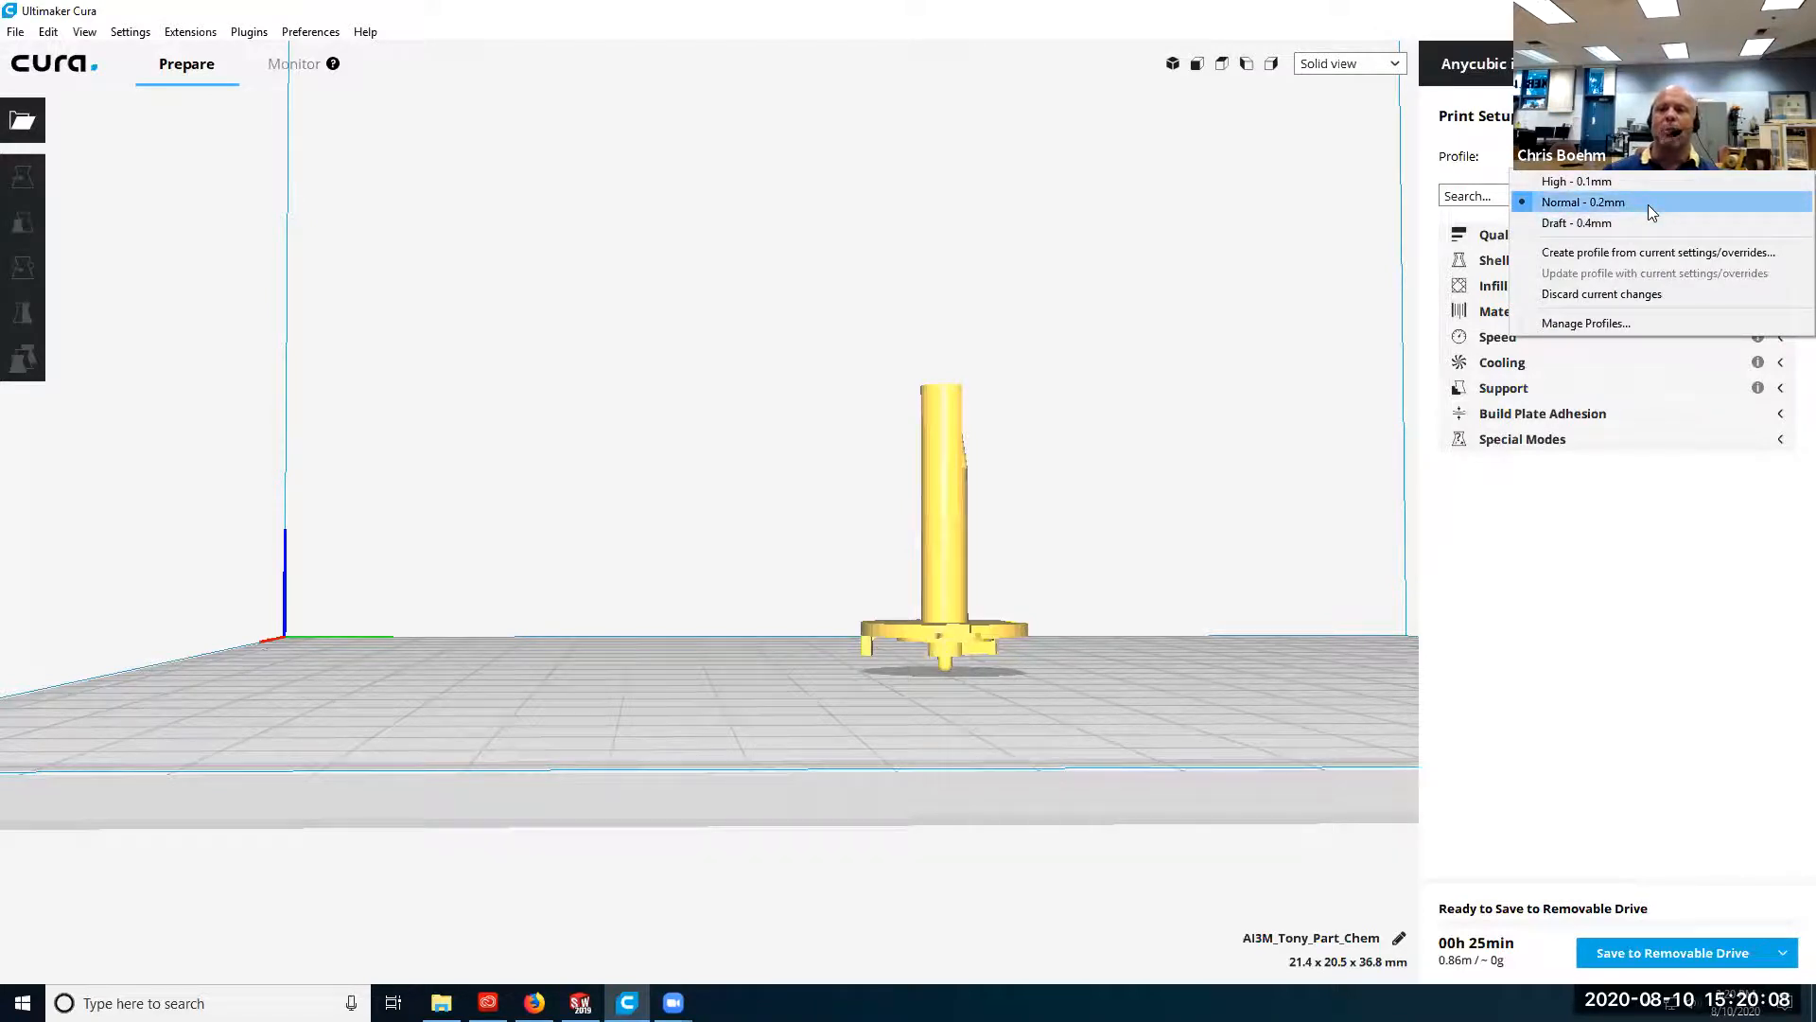
click(1712, 771)
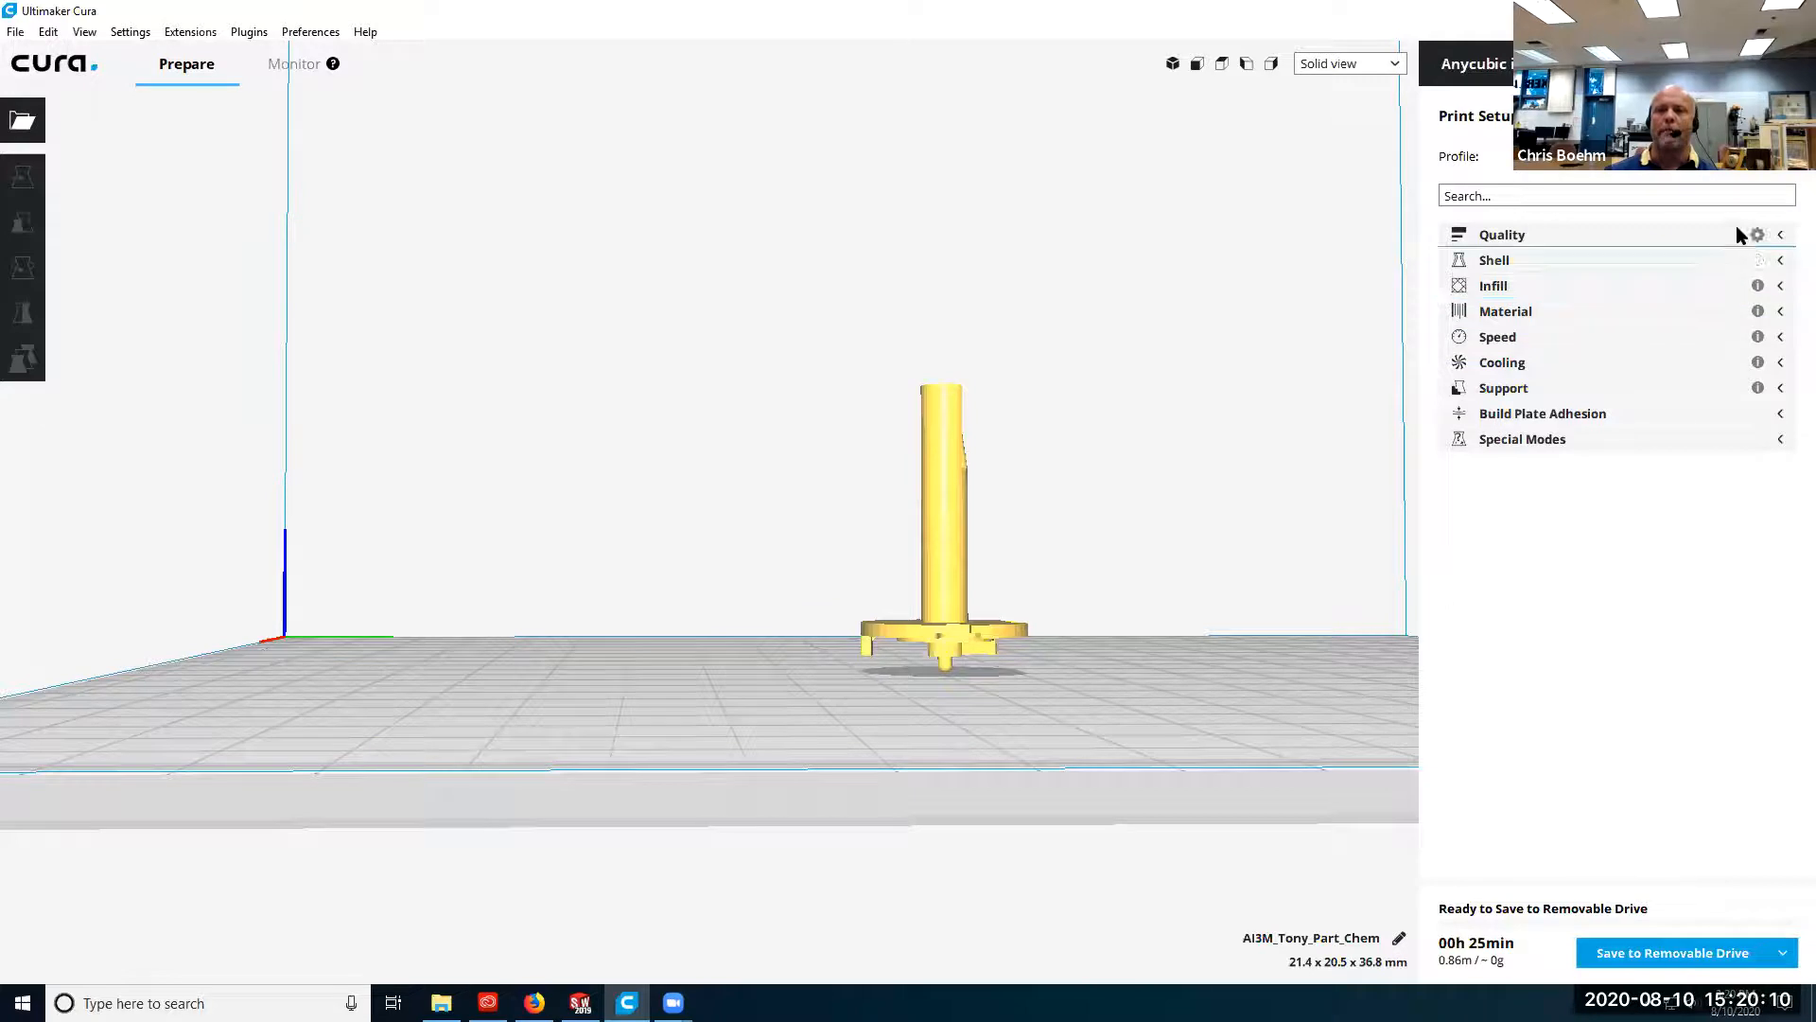
click(1735, 233)
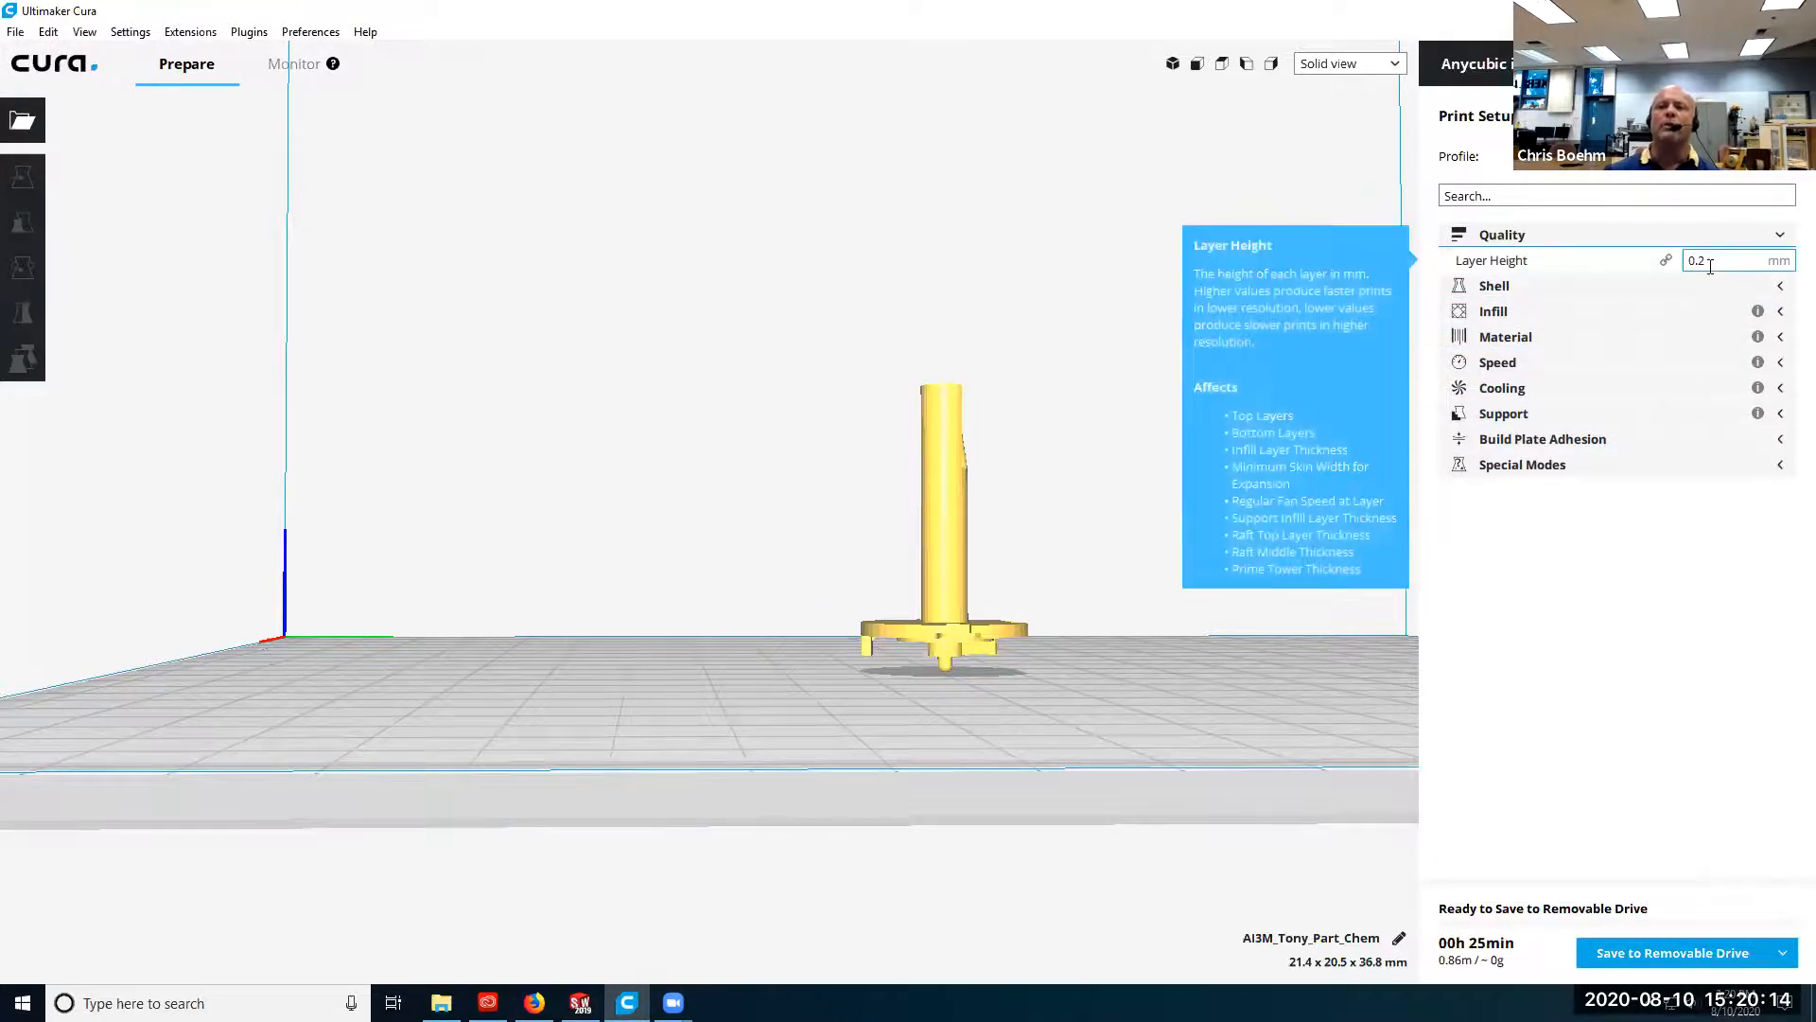
Review the layer height, and show the Shell, Infill, Material, Speed and Cooling settings in turn.
mouse_move(1712, 271)
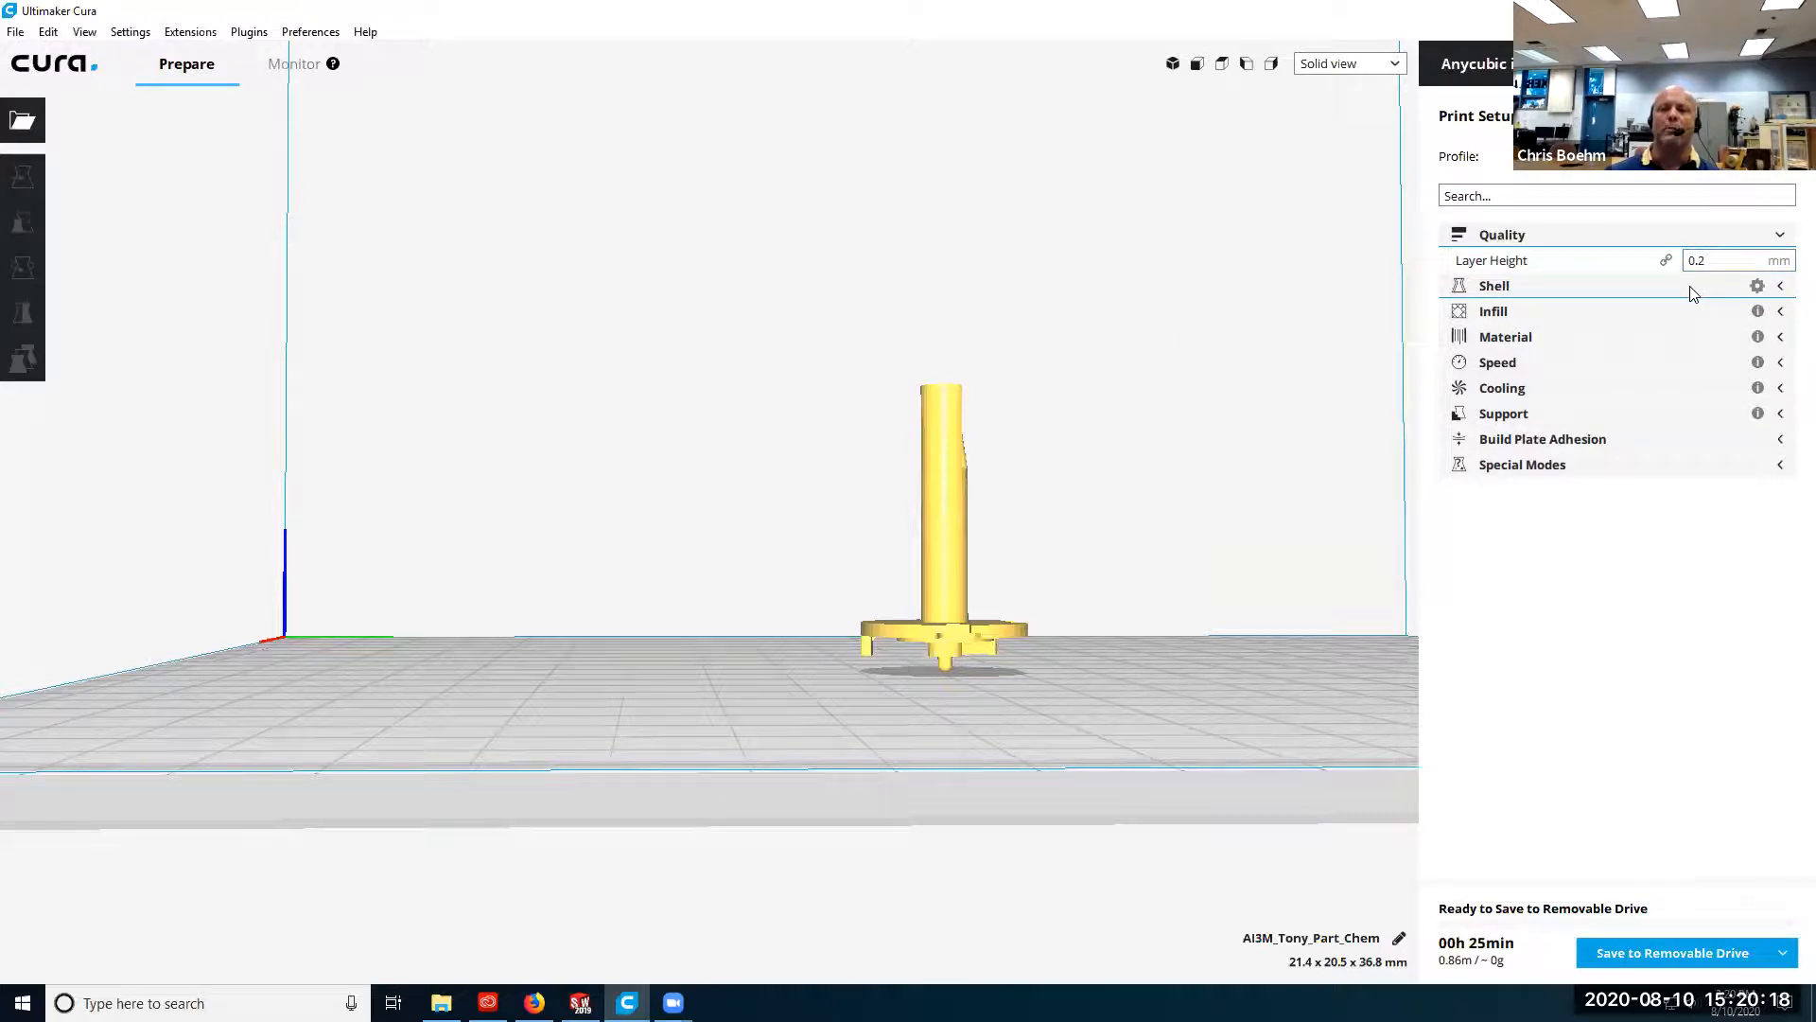
click(1689, 286)
mouse_move(1640, 335)
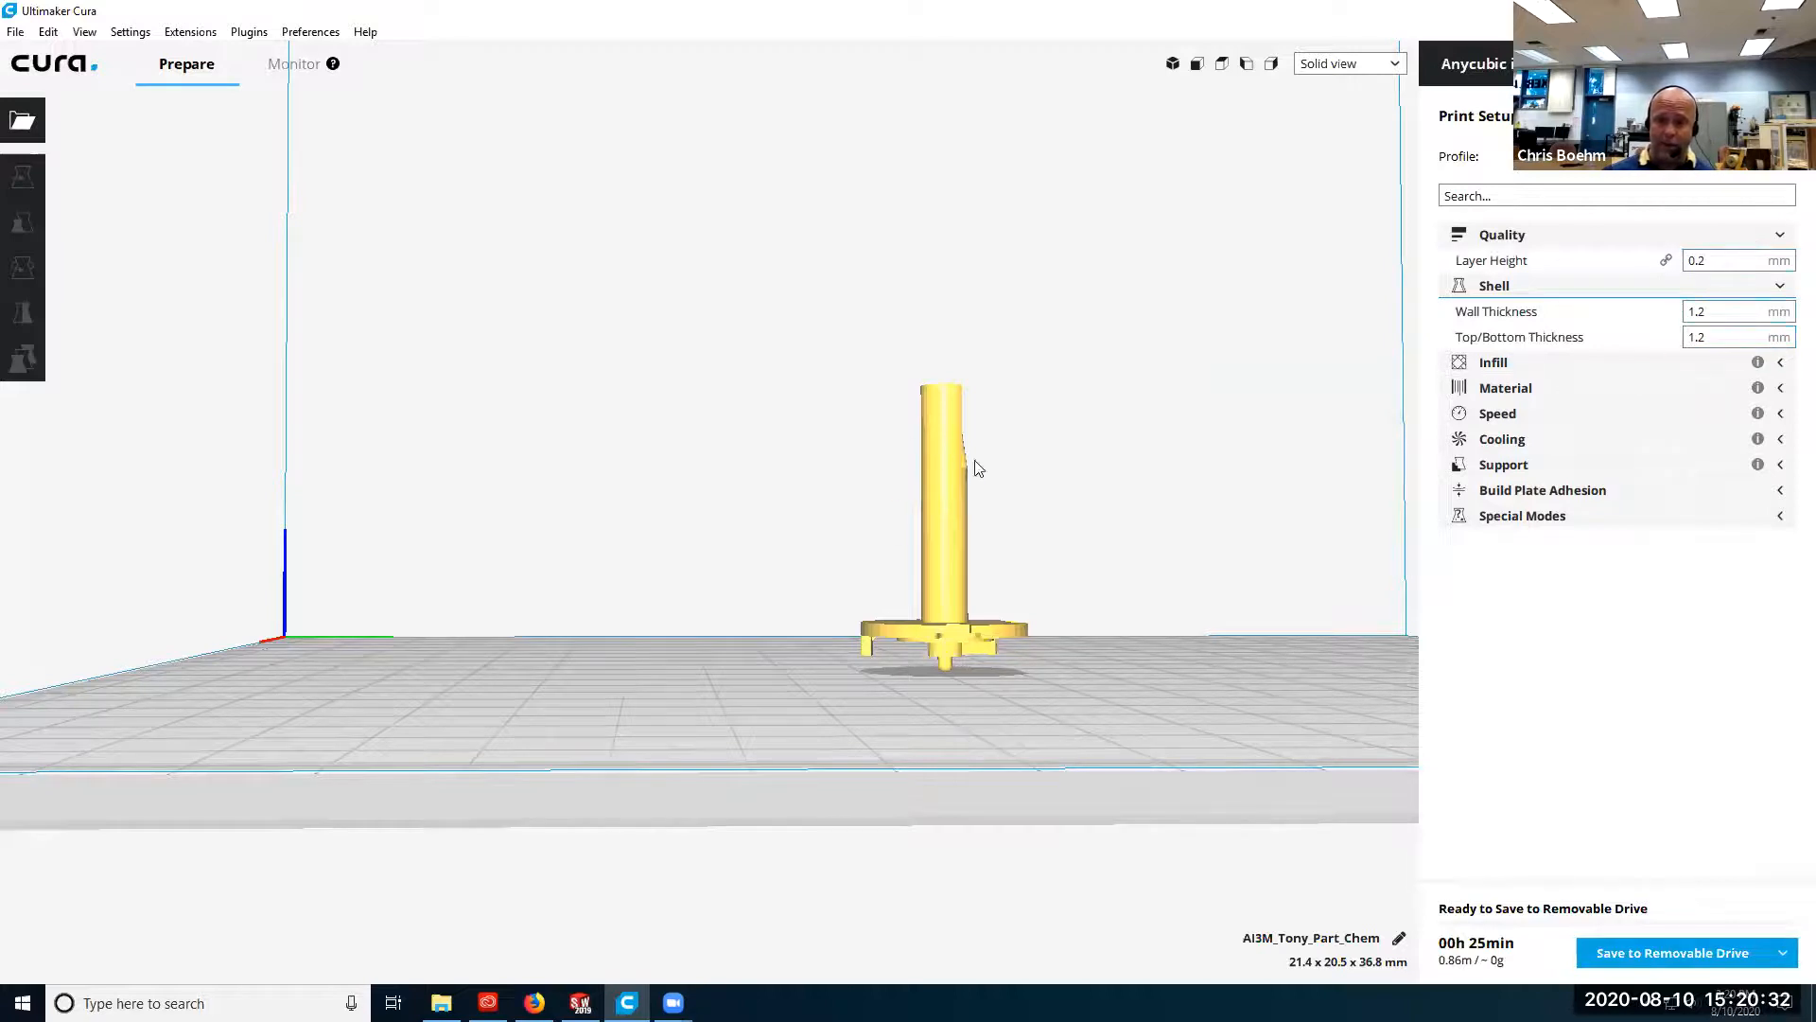
click(1599, 365)
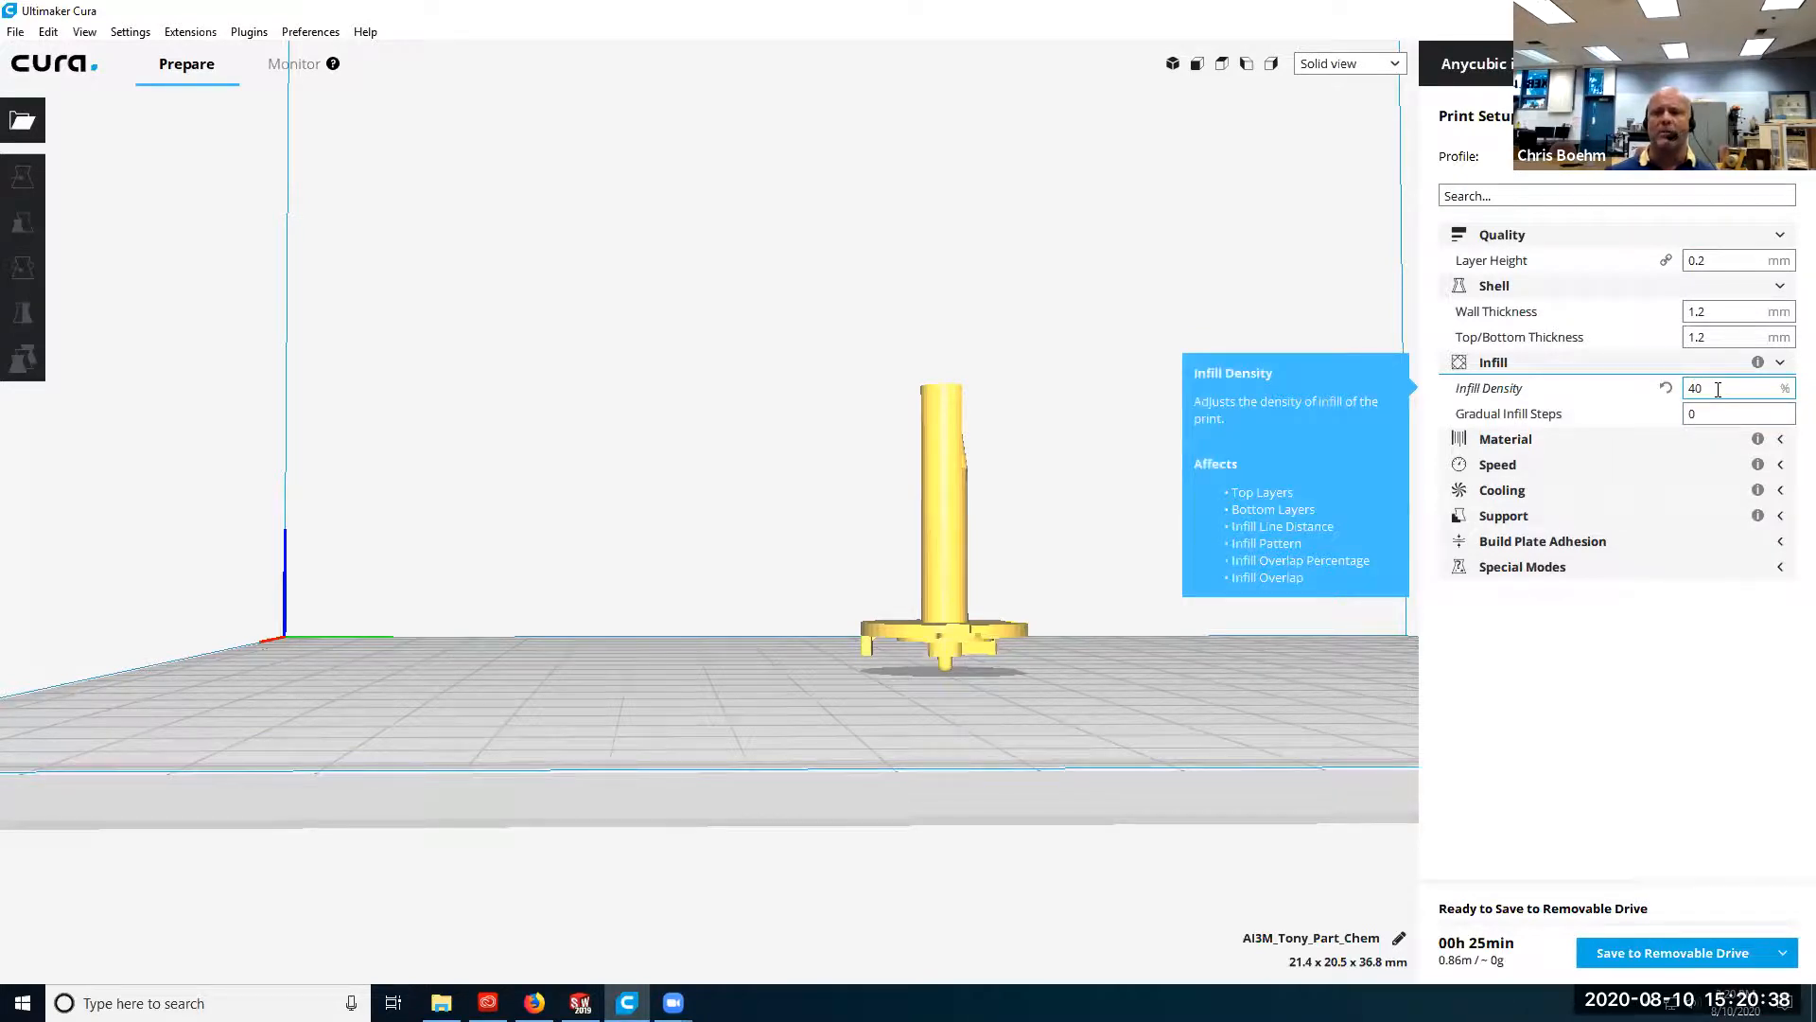
click(1606, 439)
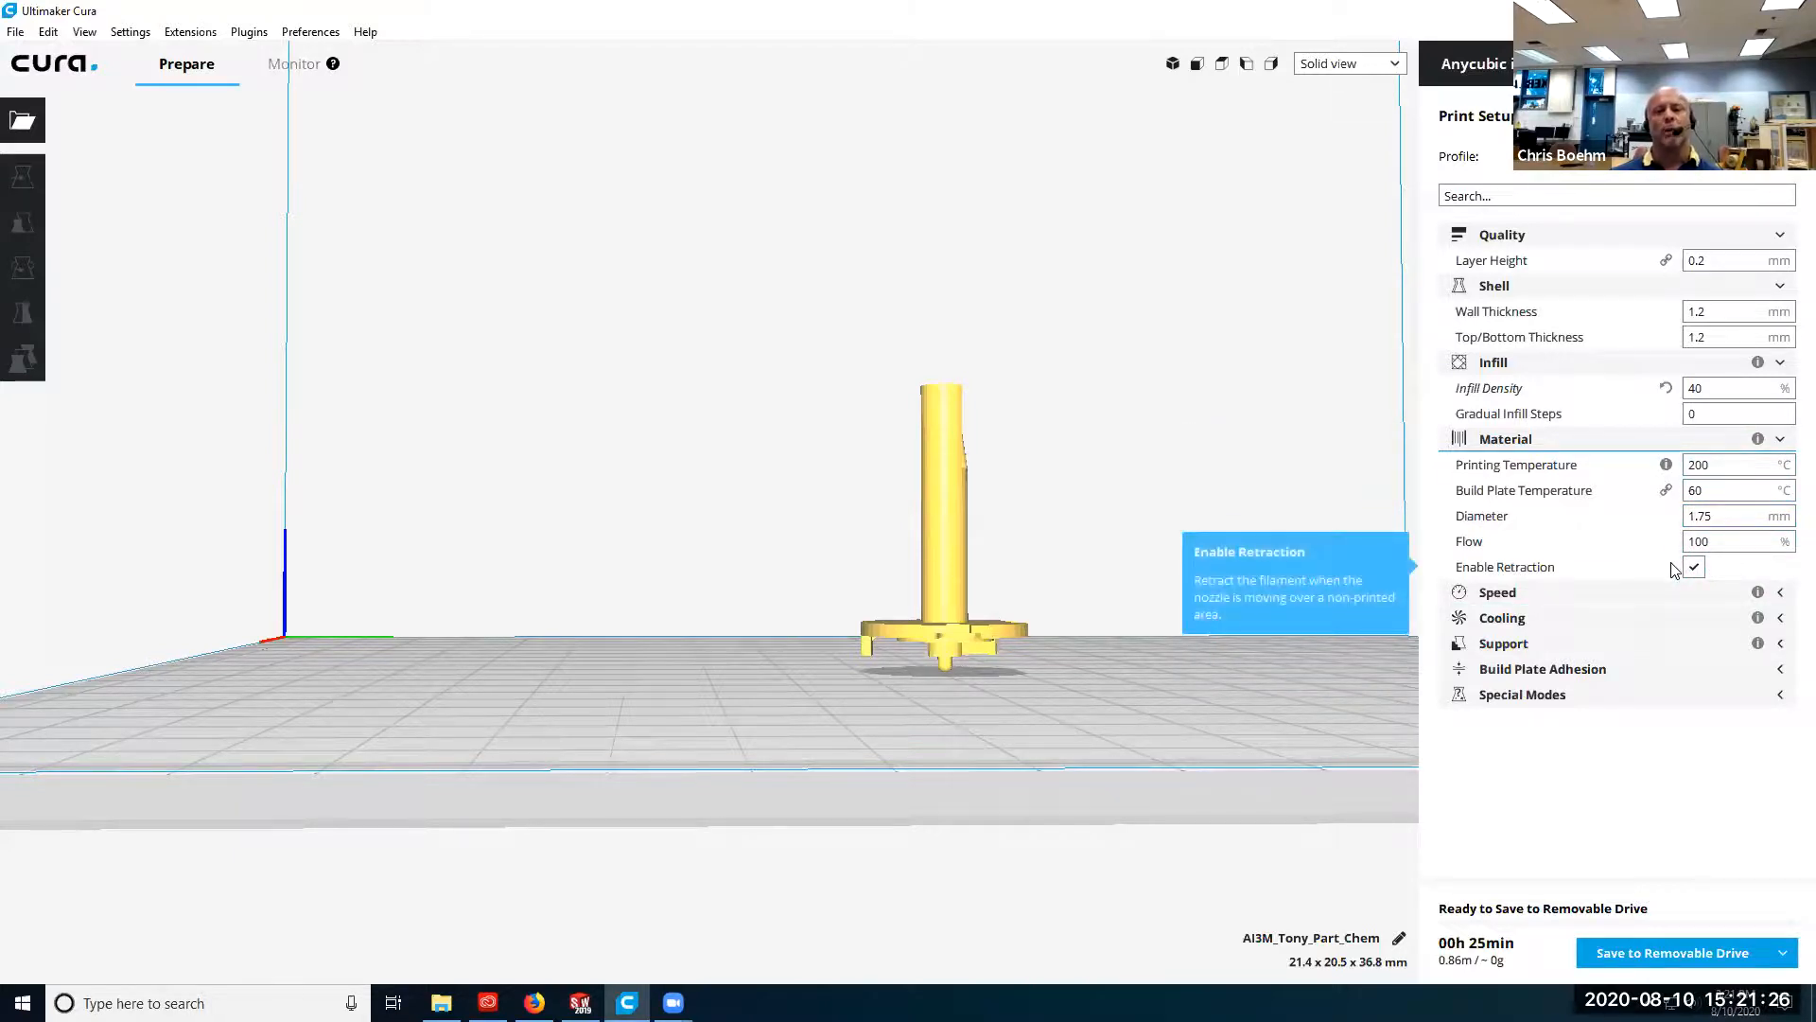
click(1643, 593)
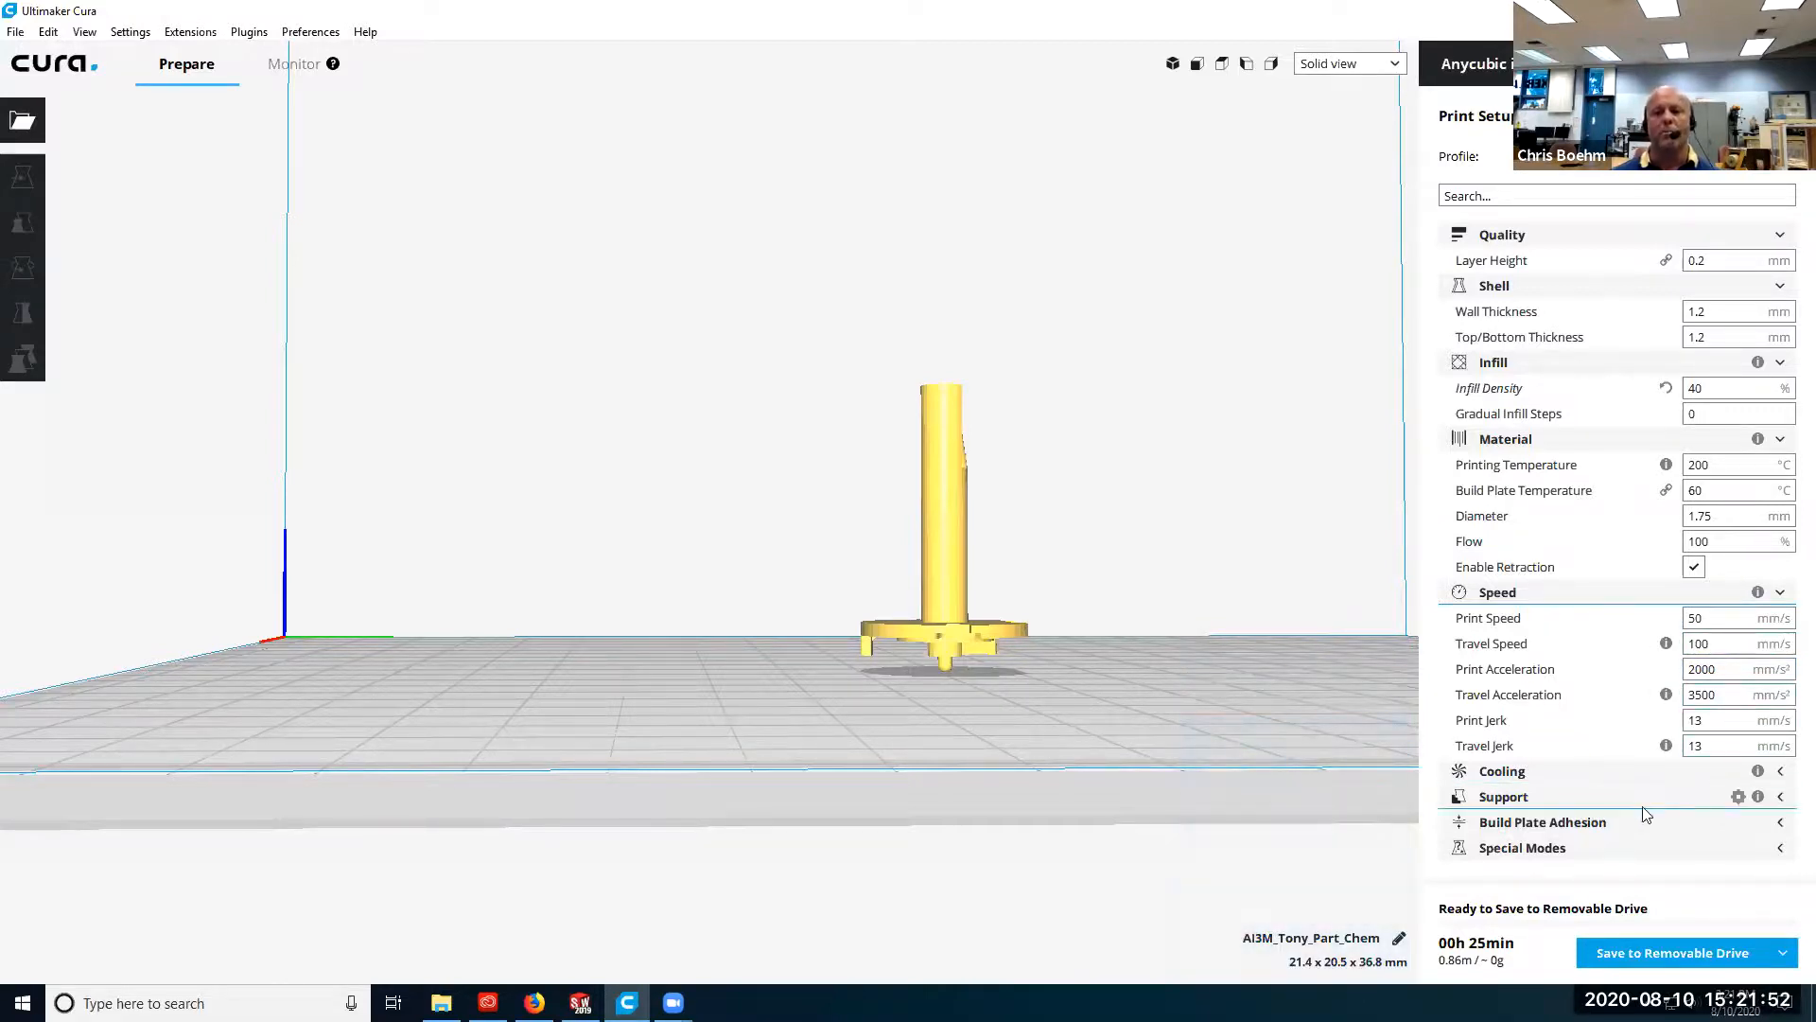
click(1655, 769)
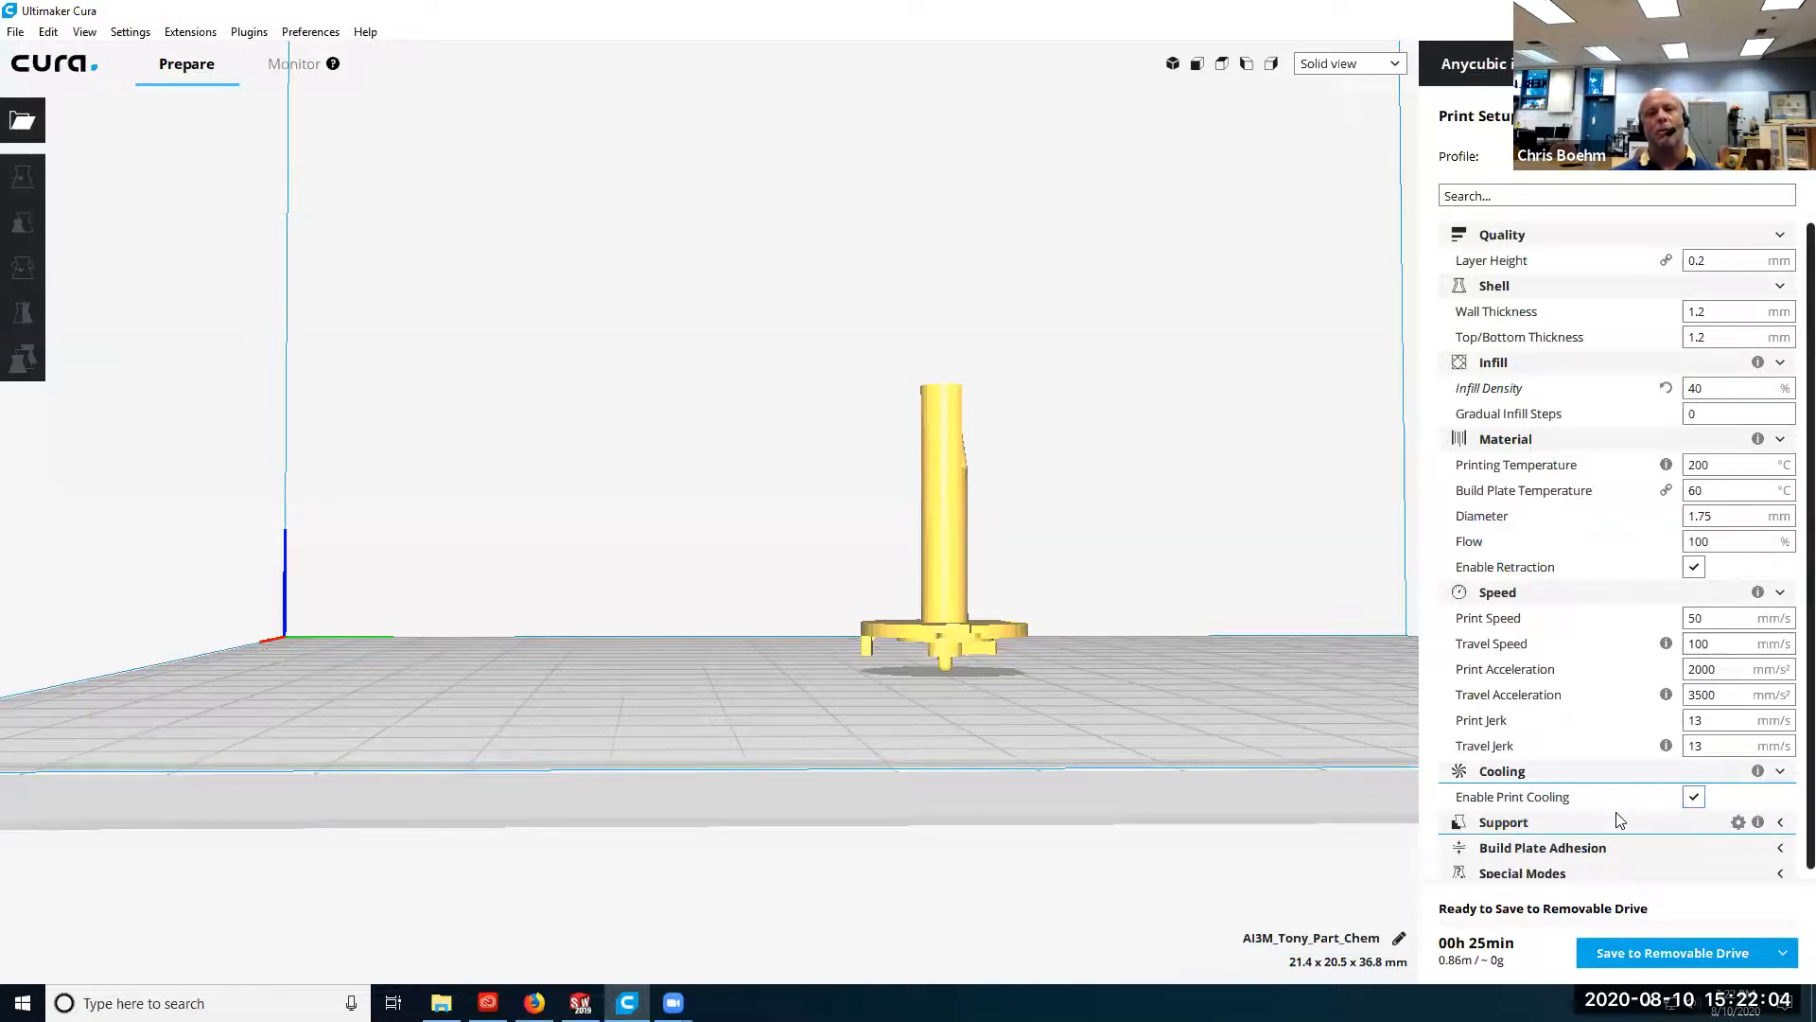
Show the Support settings, view the model from another side and set the support placement to Everywhere.
click(1630, 831)
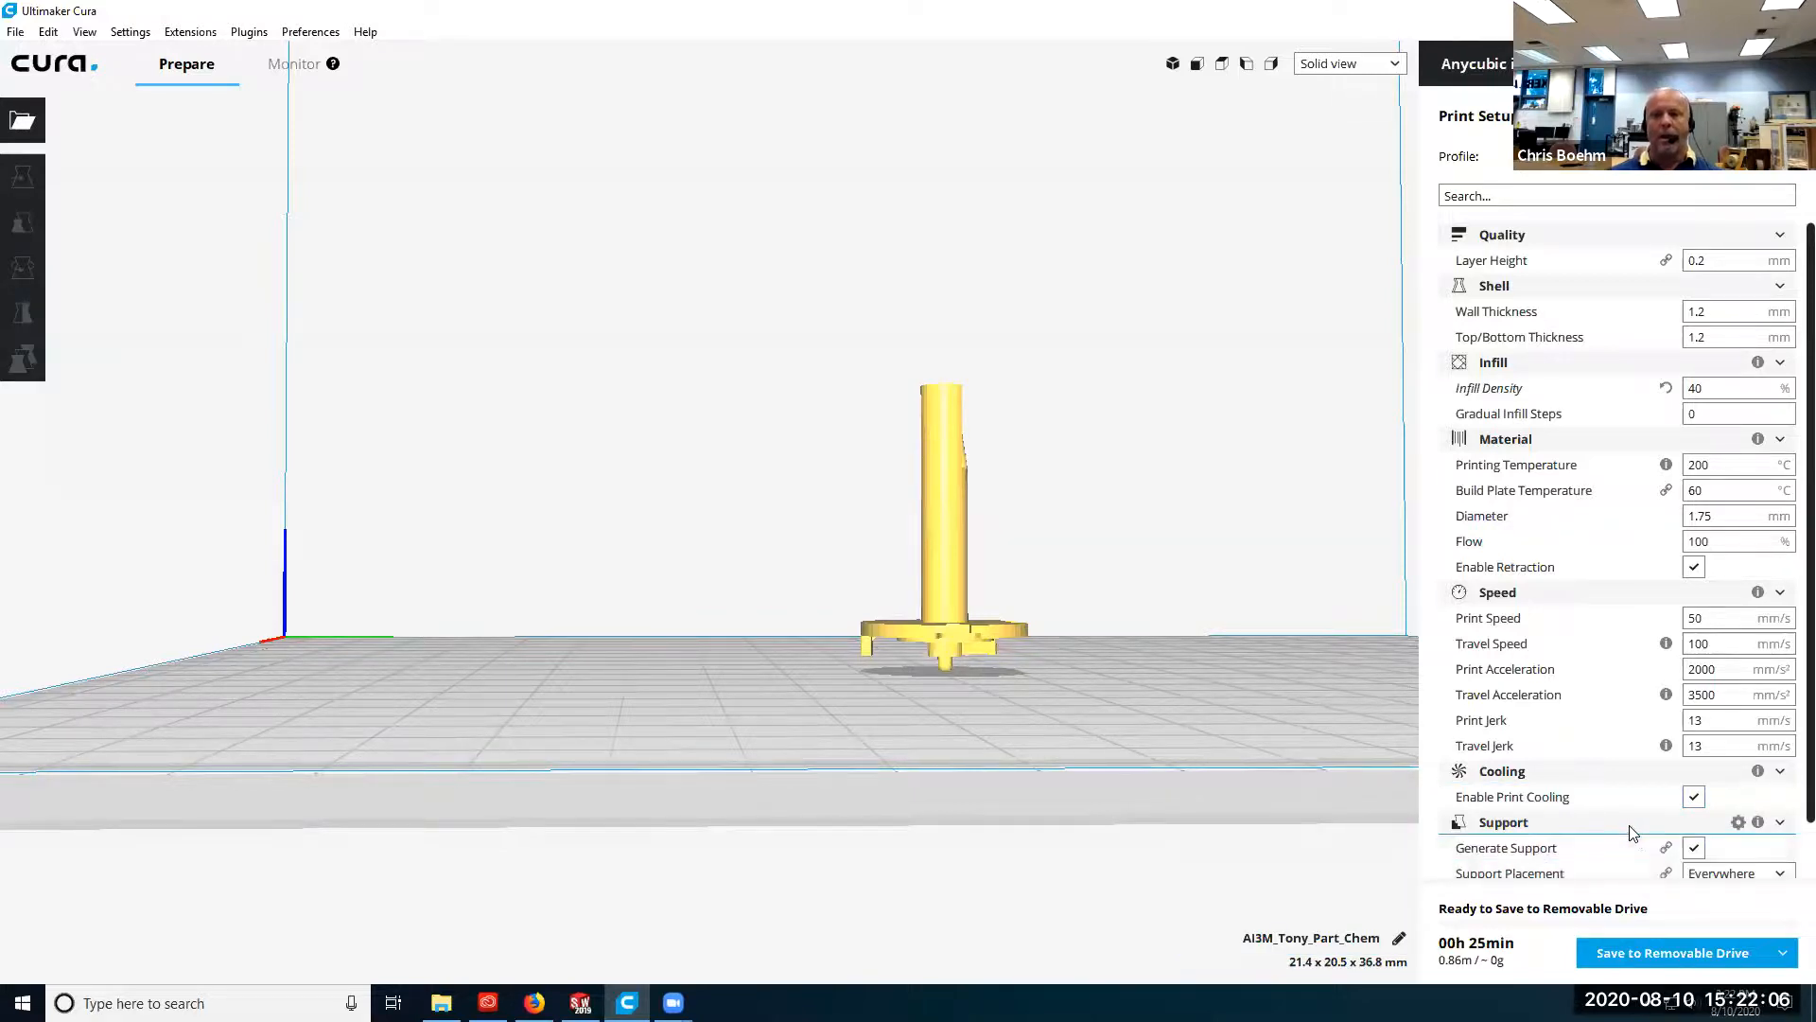
scroll(1644, 837, down, 1)
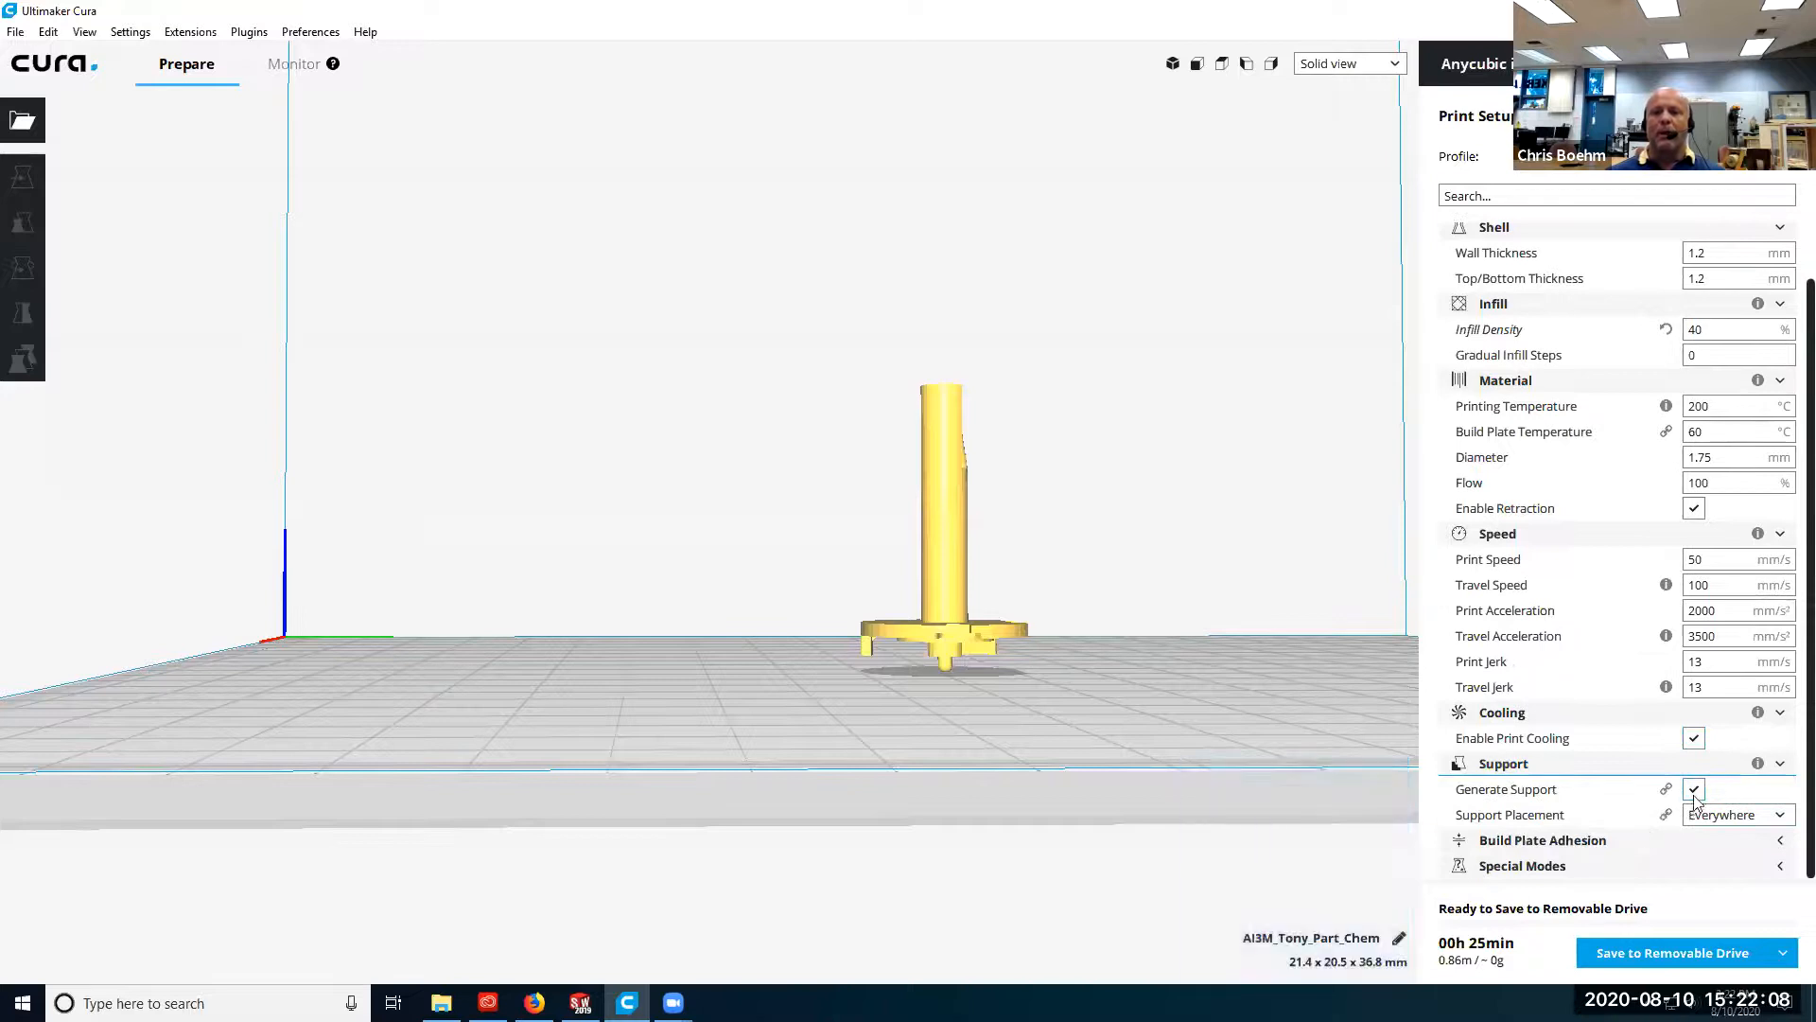
click(1781, 816)
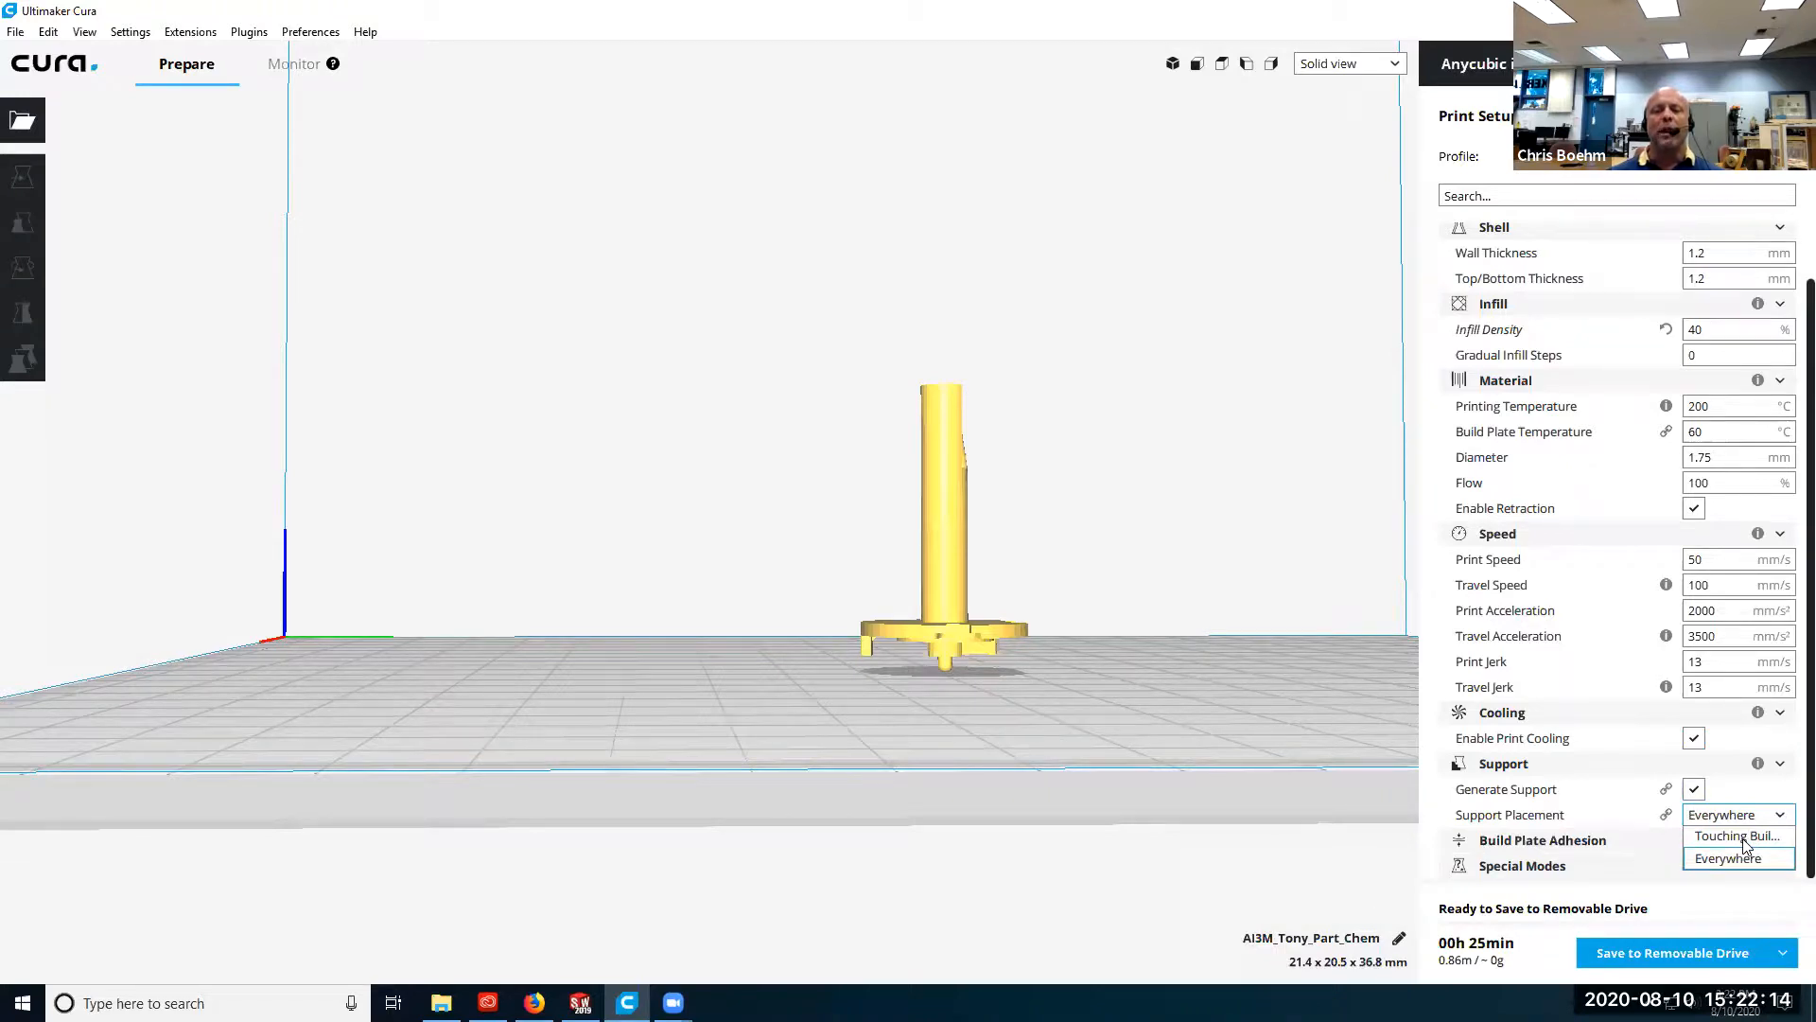
right_drag(1082, 654, 689, 700)
click(1775, 819)
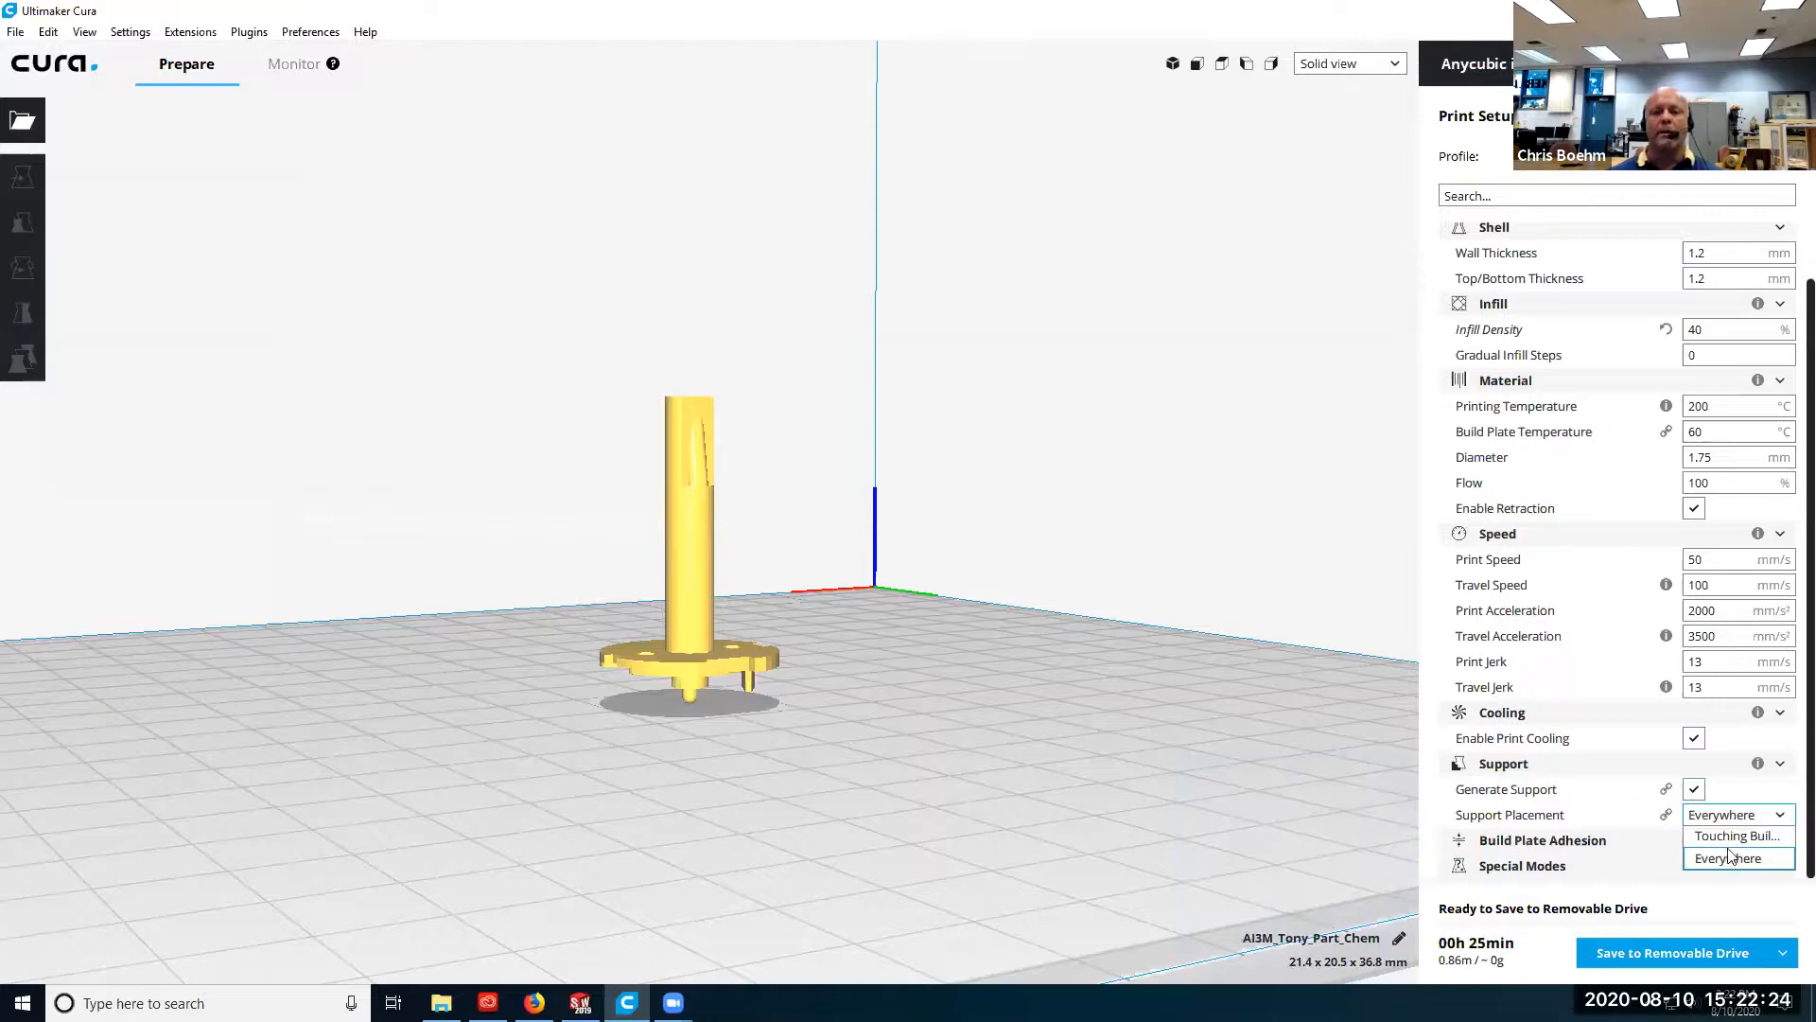
click(1730, 857)
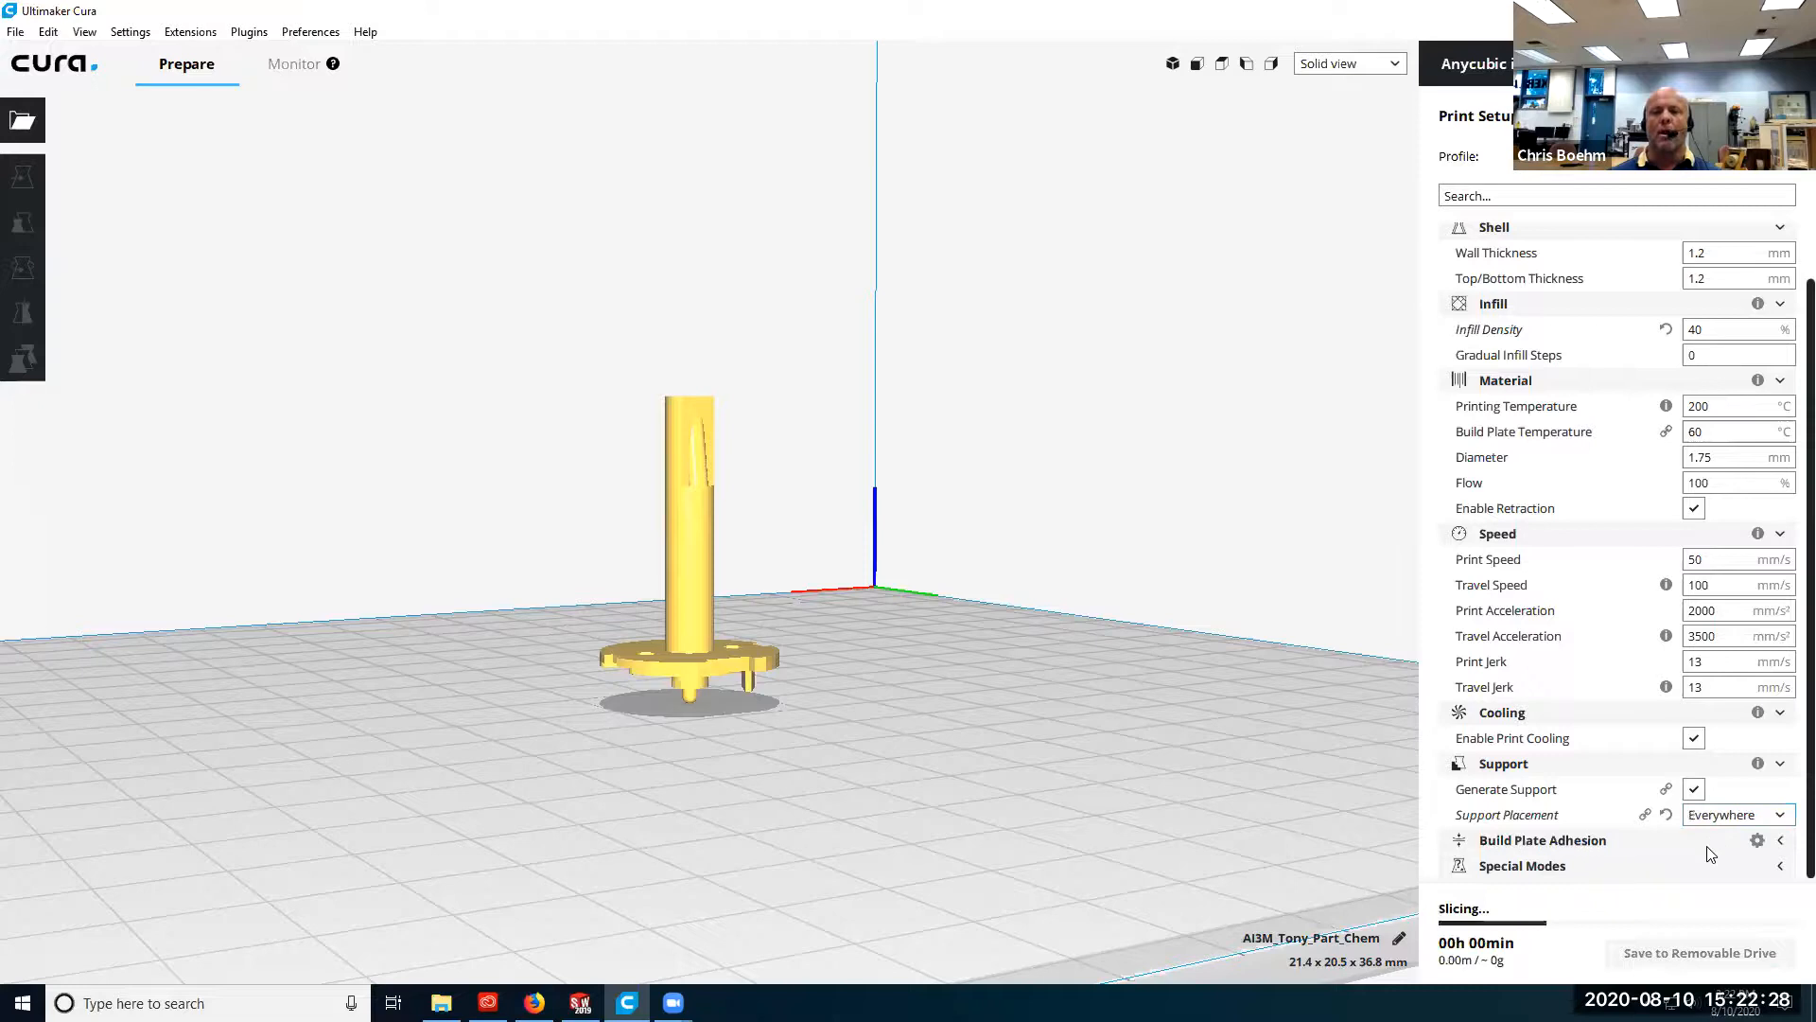
Show the Build Plate Adhesion settings, inspect the model's contact with the plate and check the list of adhesion types without choosing another.
click(1710, 851)
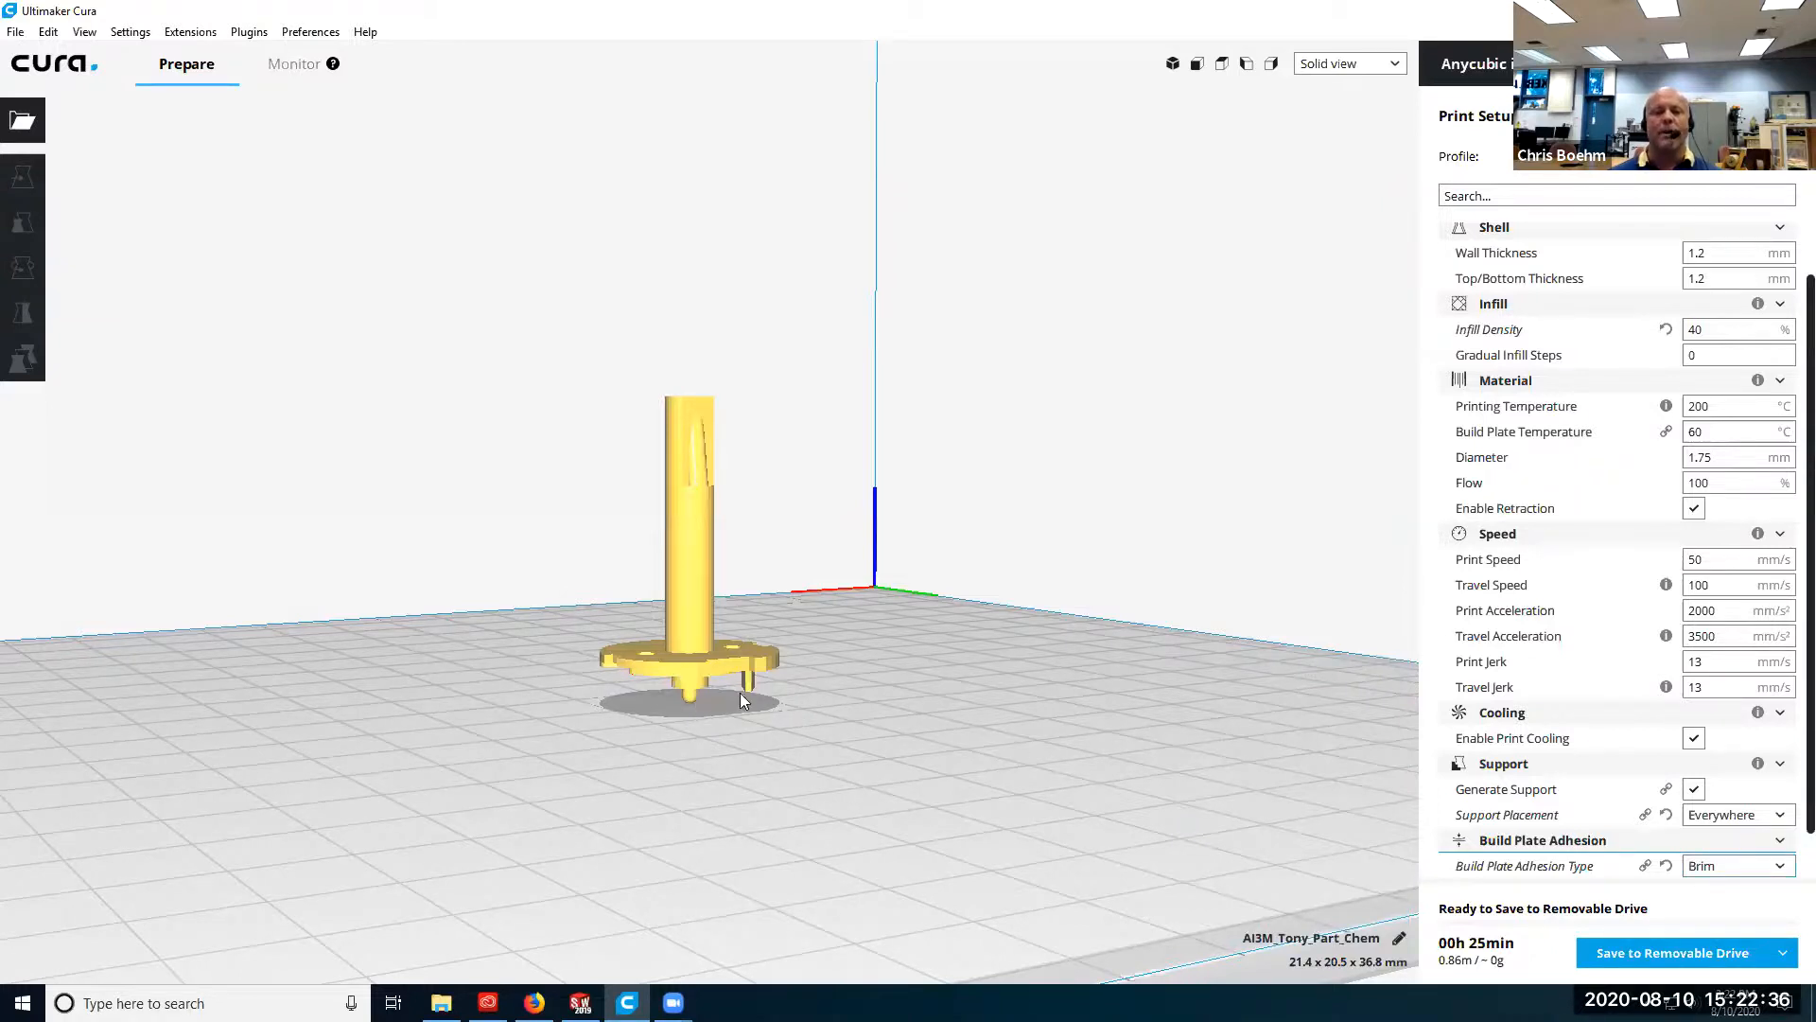
right_drag(679, 698, 671, 740)
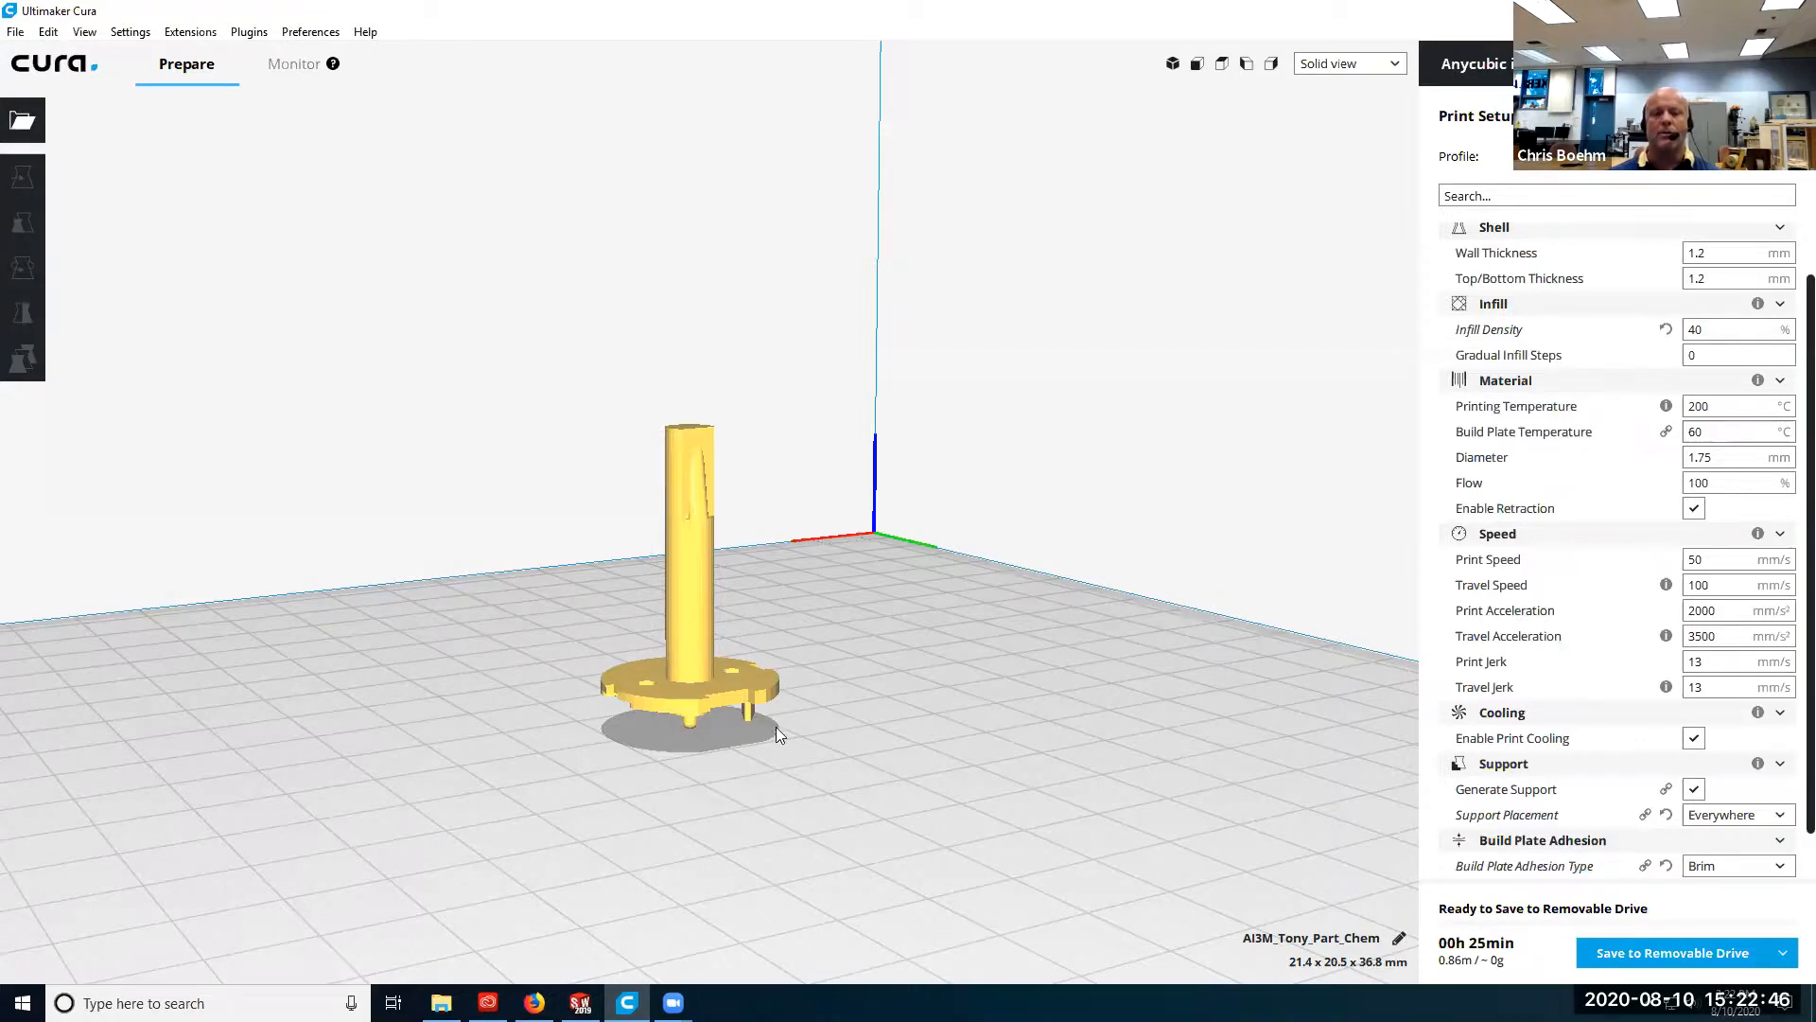
click(1757, 868)
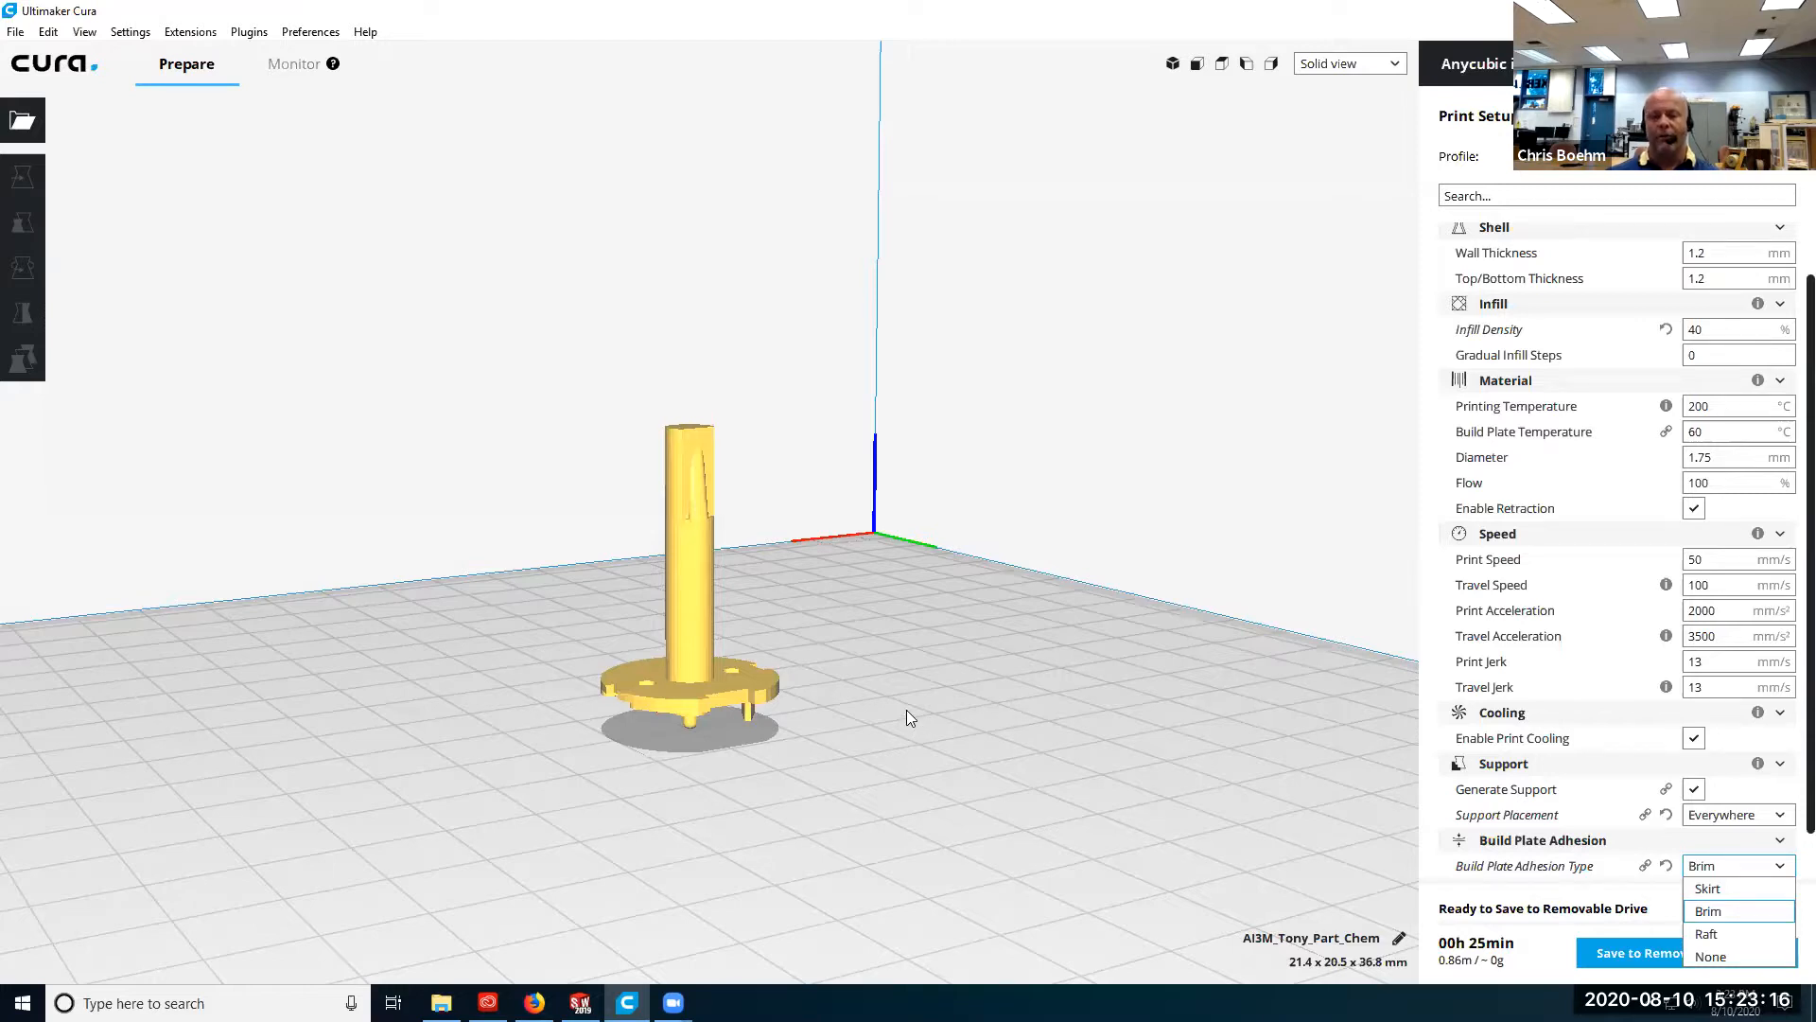
scroll(1740, 785, down, 1)
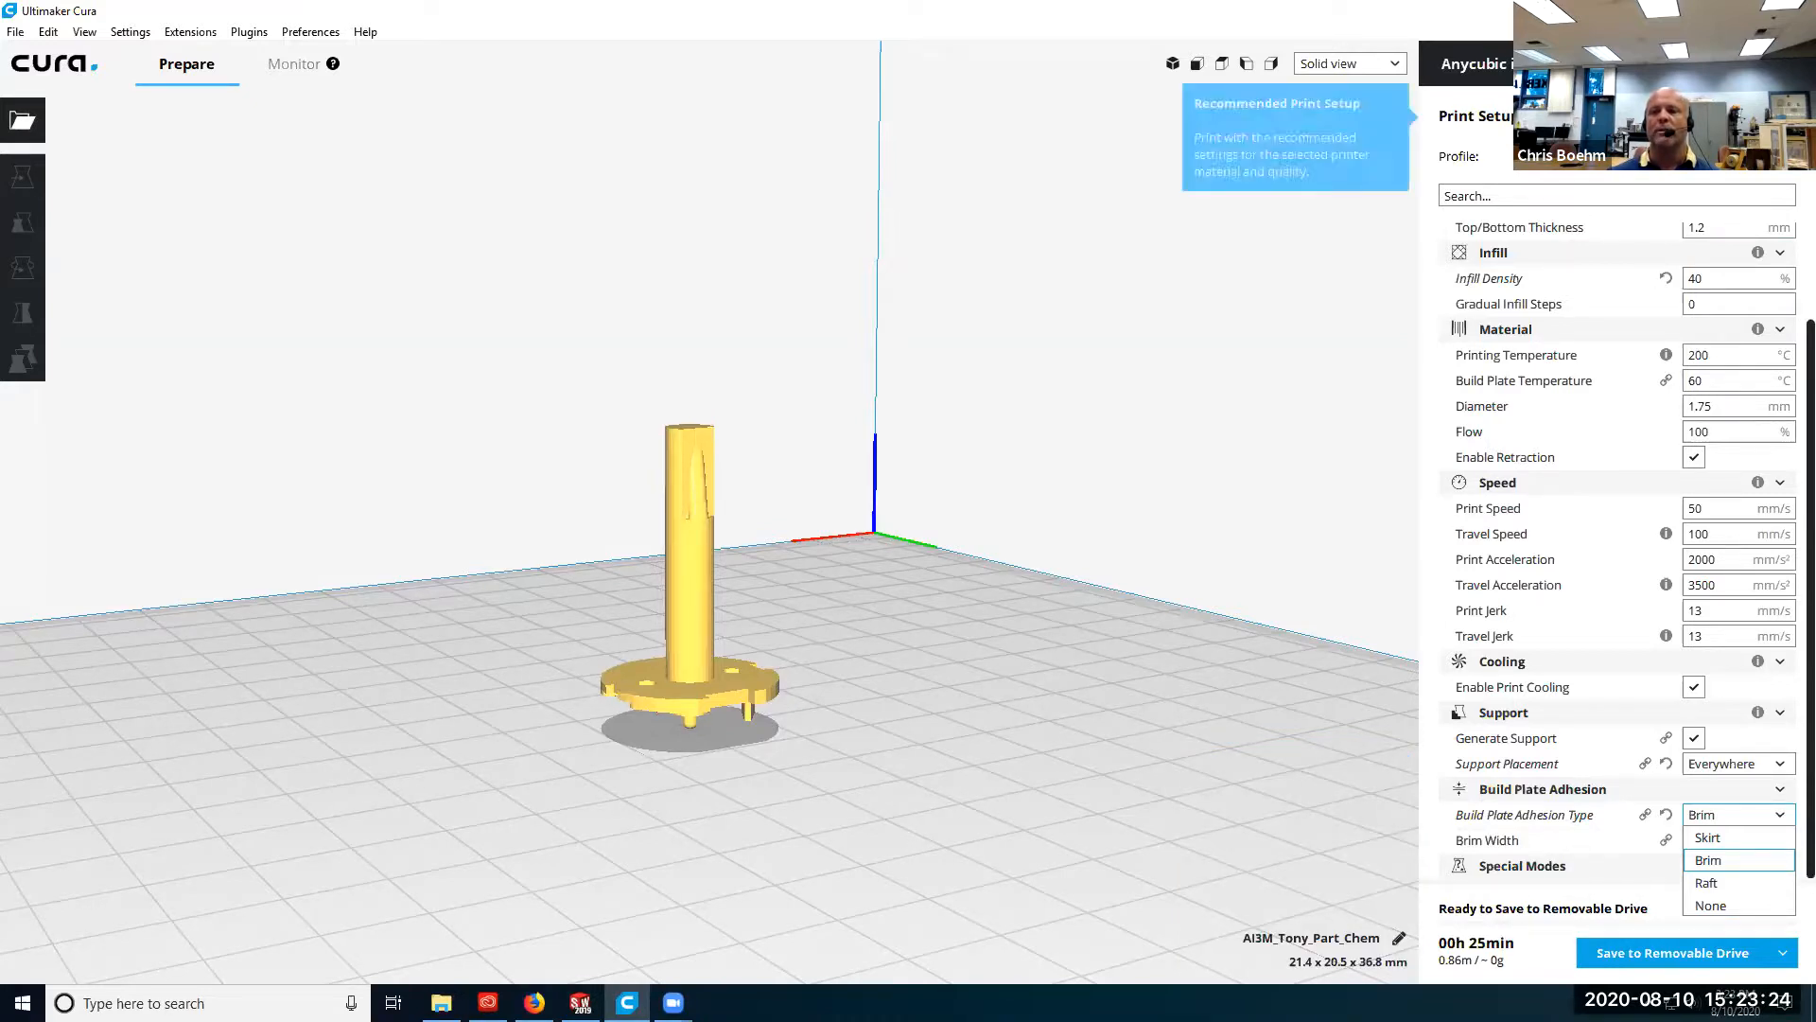
Save the sliced model to the removable drive and eject the drive.
click(1656, 952)
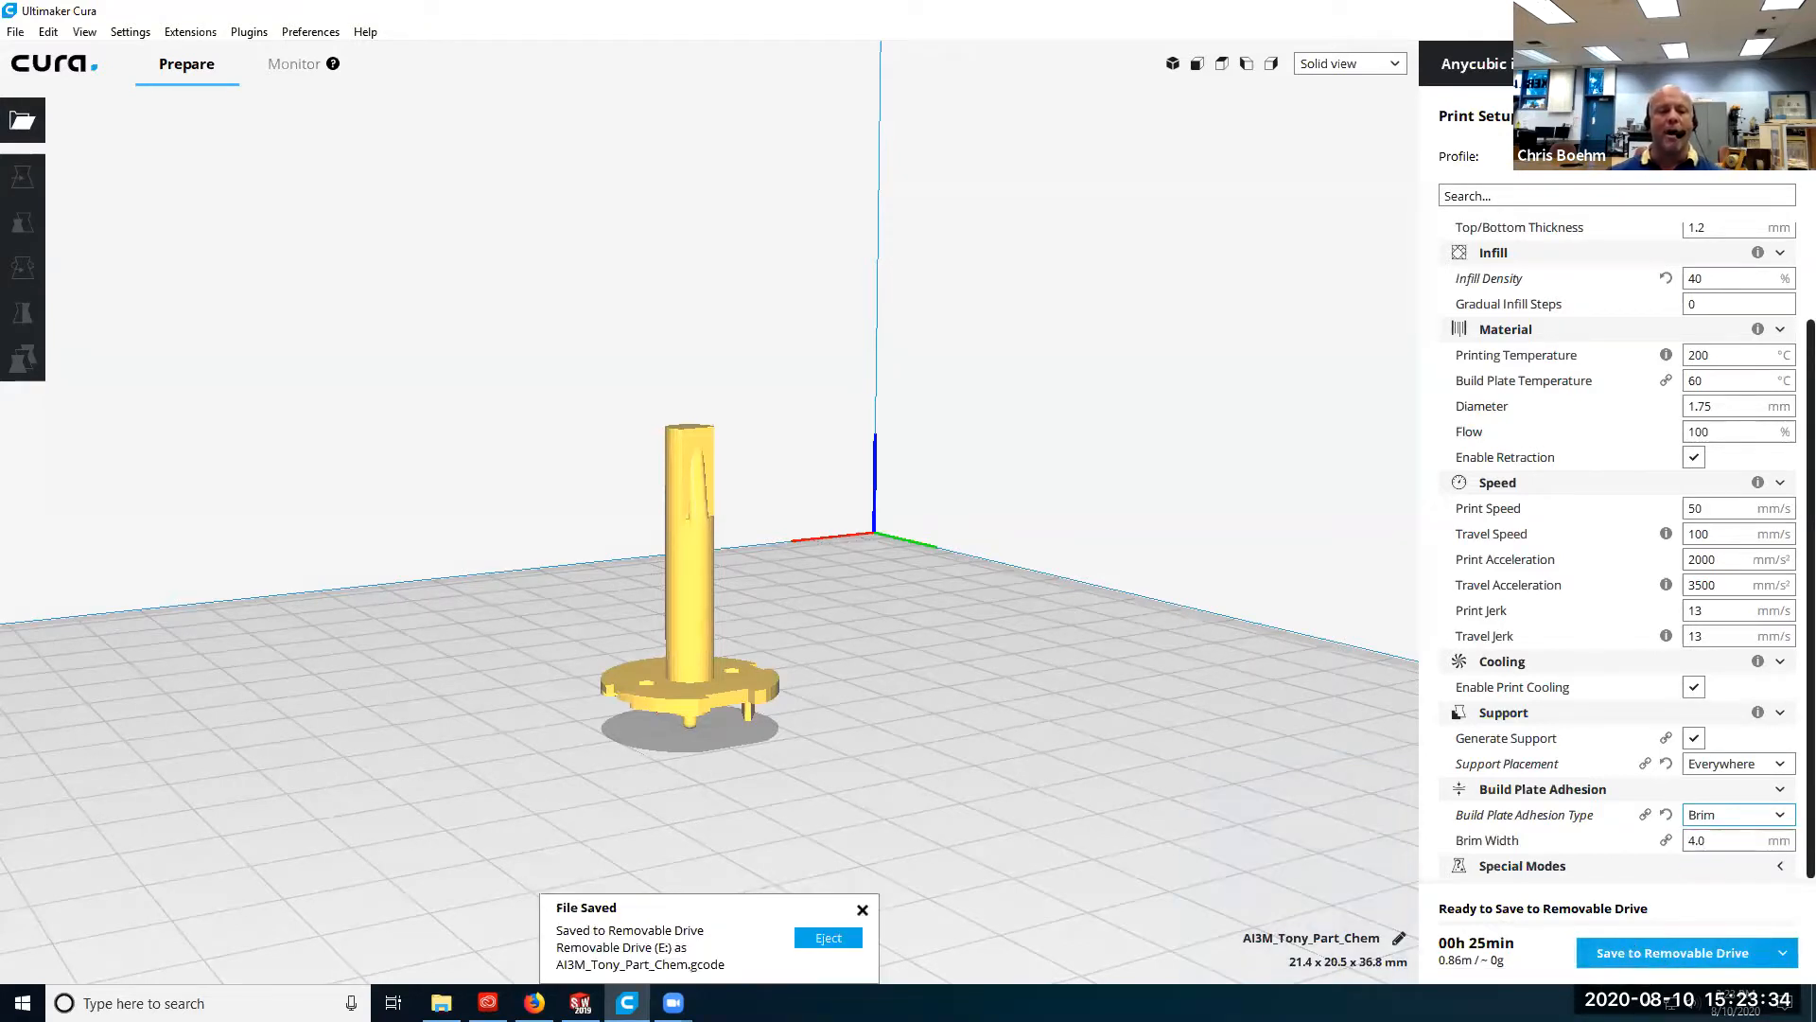
click(829, 938)
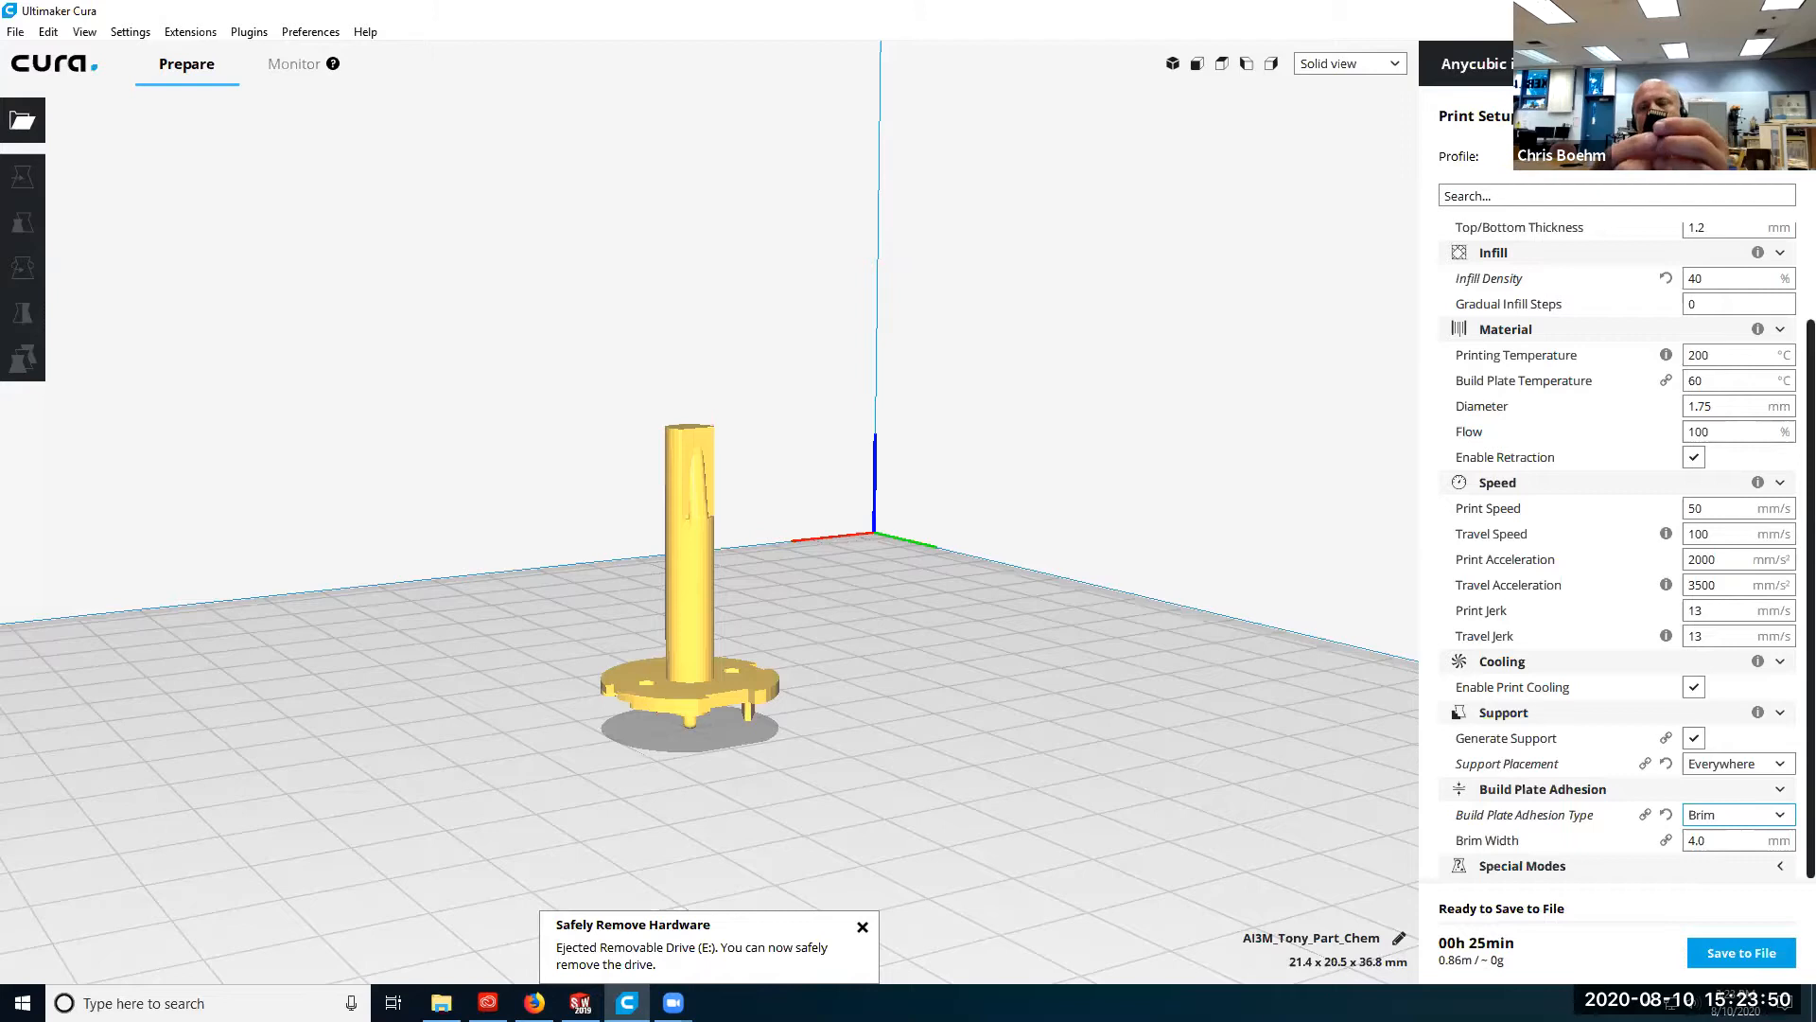
mouse_move(1791, 471)
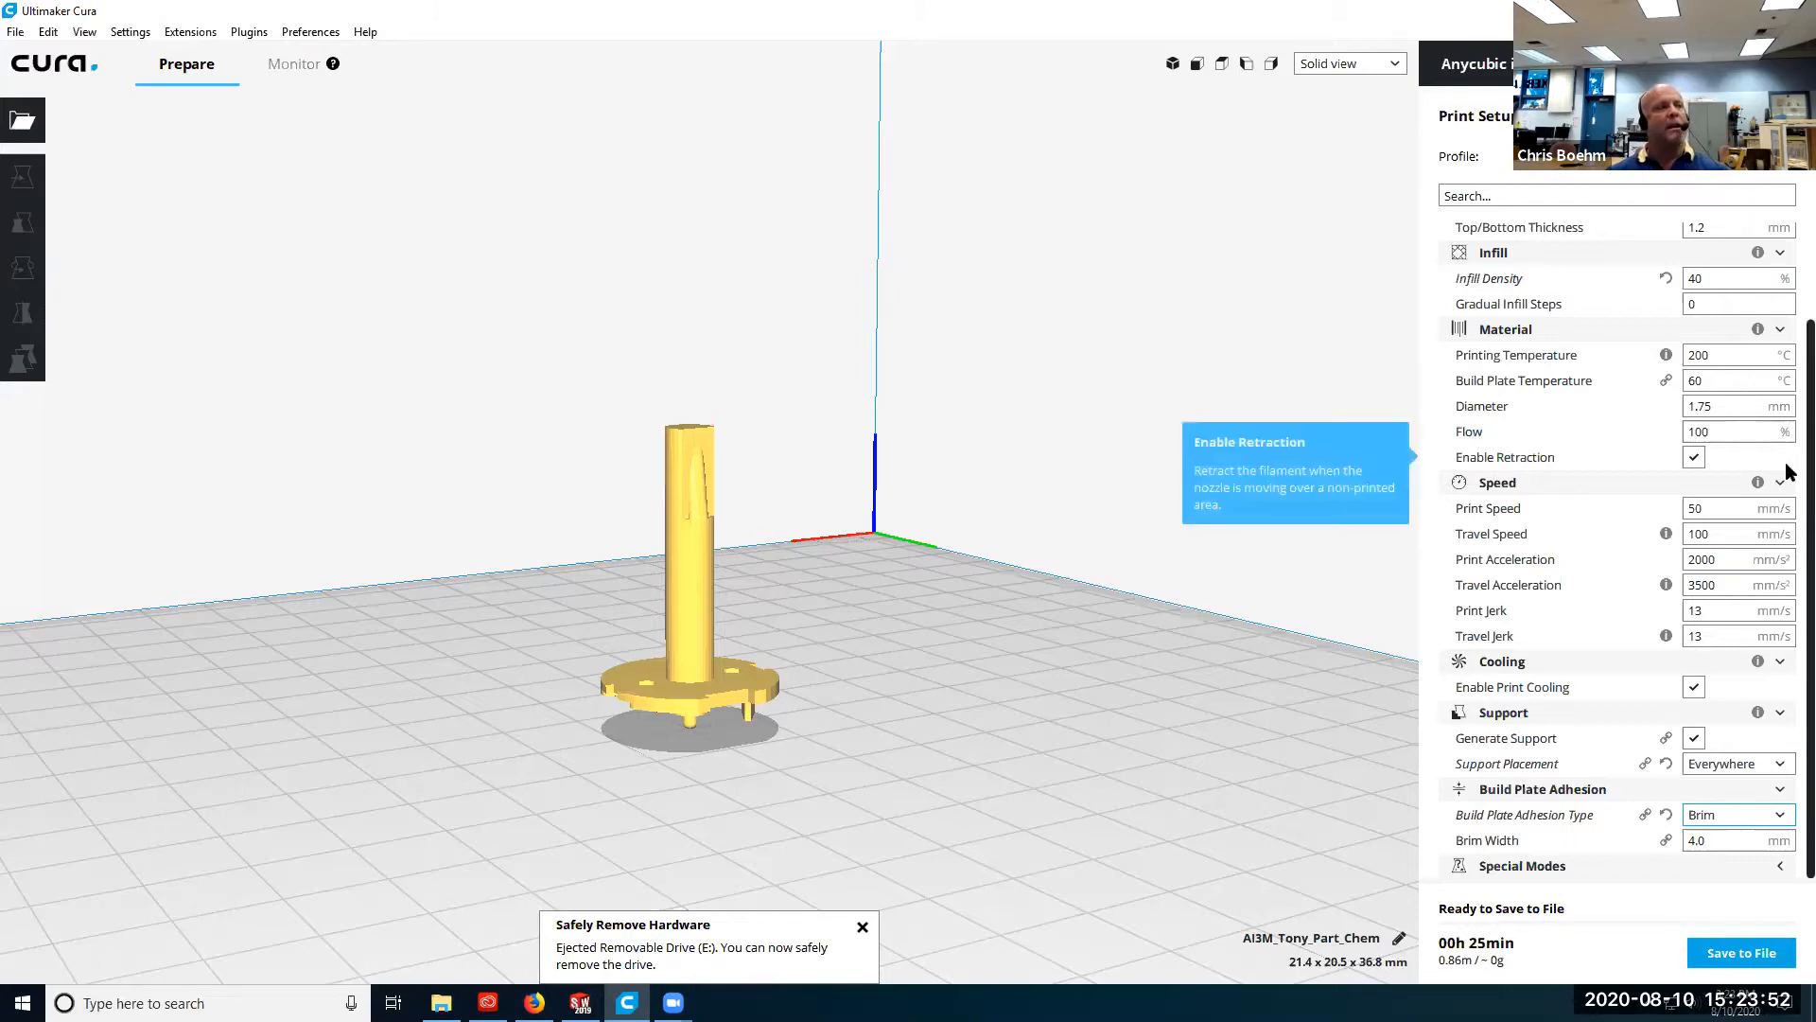